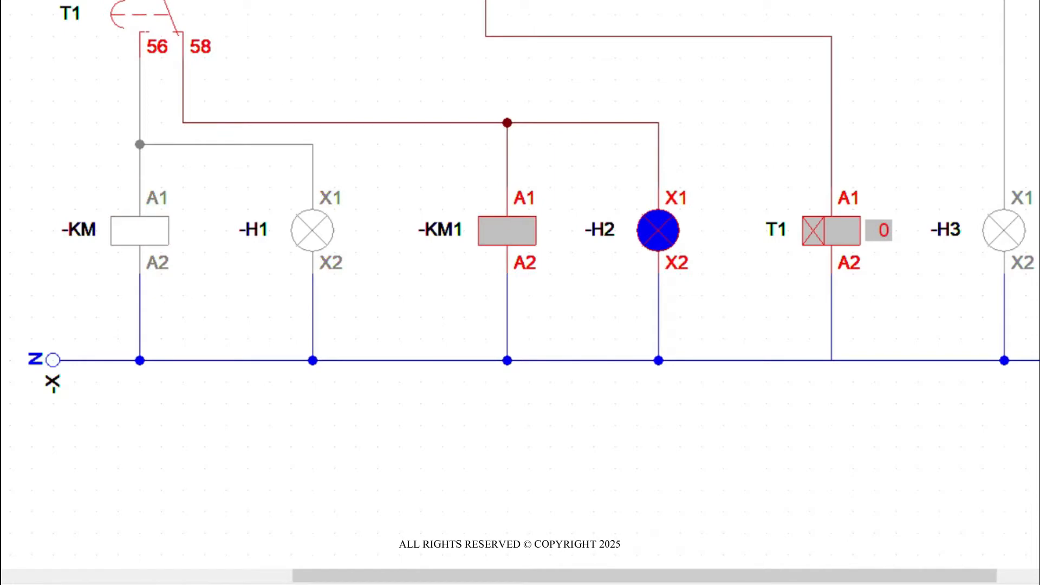
scroll(805, 232, "down", 2)
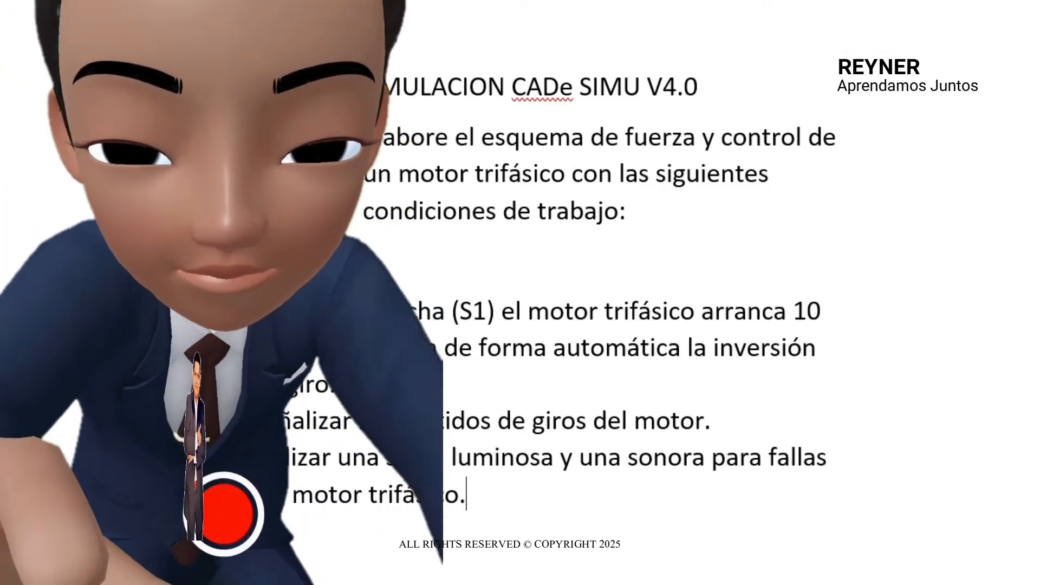
- Review the three working conditions: automatic reversal after 10 seconds, rotation direction signalling, and light and sound signals for motor faults
triple_click(319, 324)
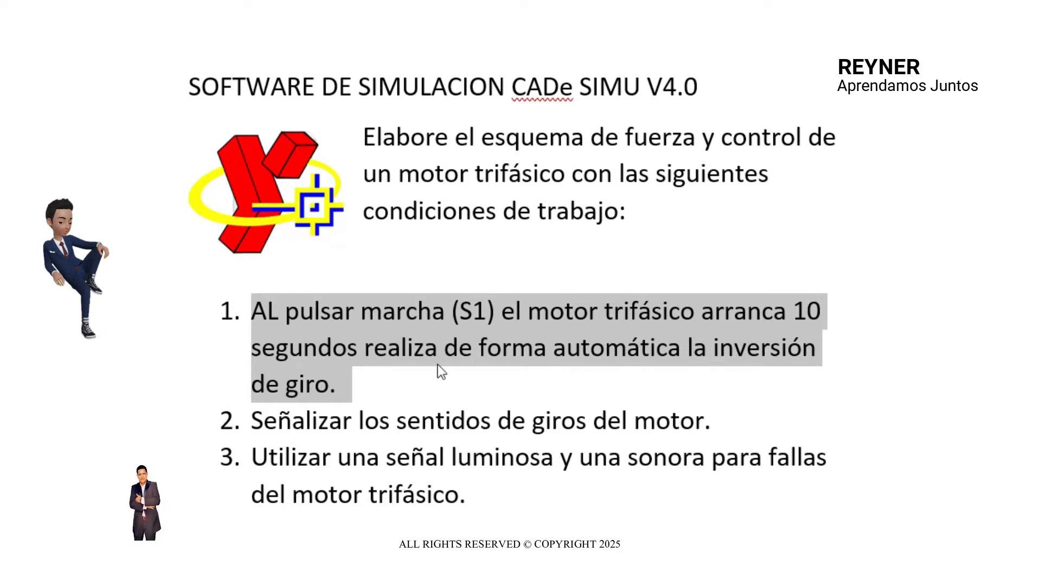
left_click(373, 381)
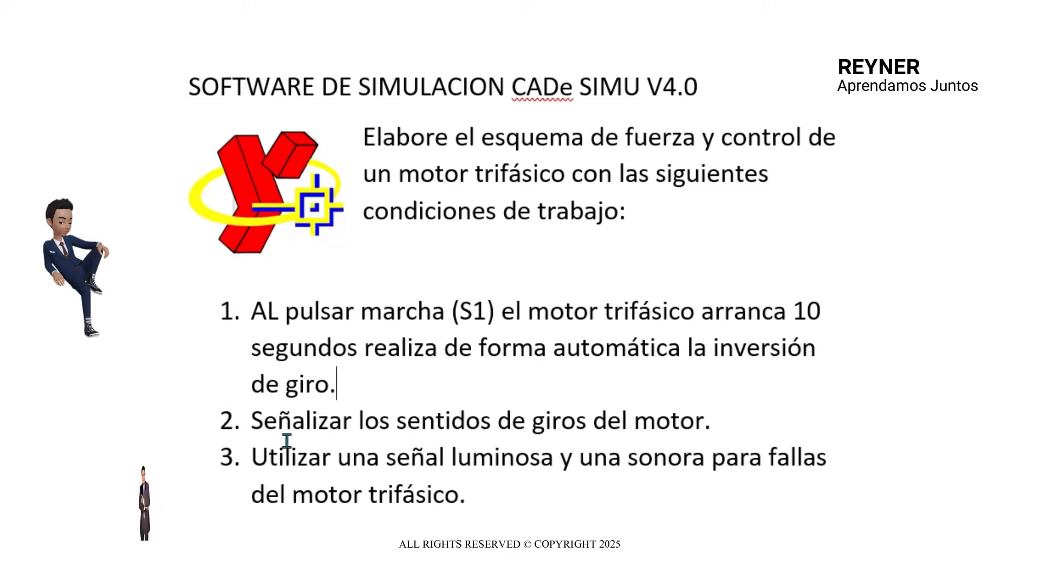
left_click_drag(250, 420, 694, 429)
left_click(251, 458)
left_click_drag(255, 456, 532, 490)
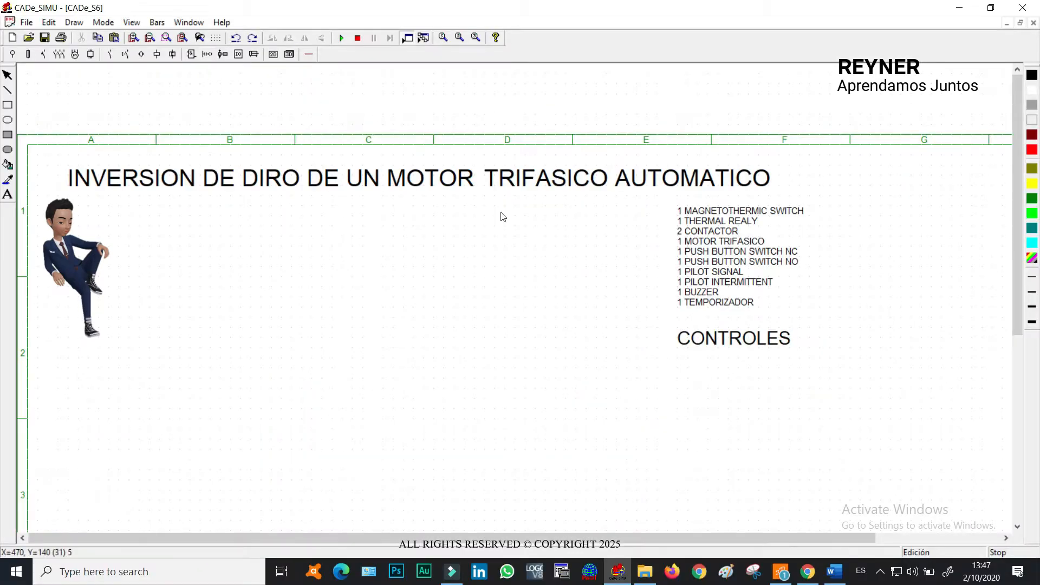
- Change the pilot signal entry in the parts list to "2 PILOT SIGNAL" and check the entries below it
left_click(166, 37)
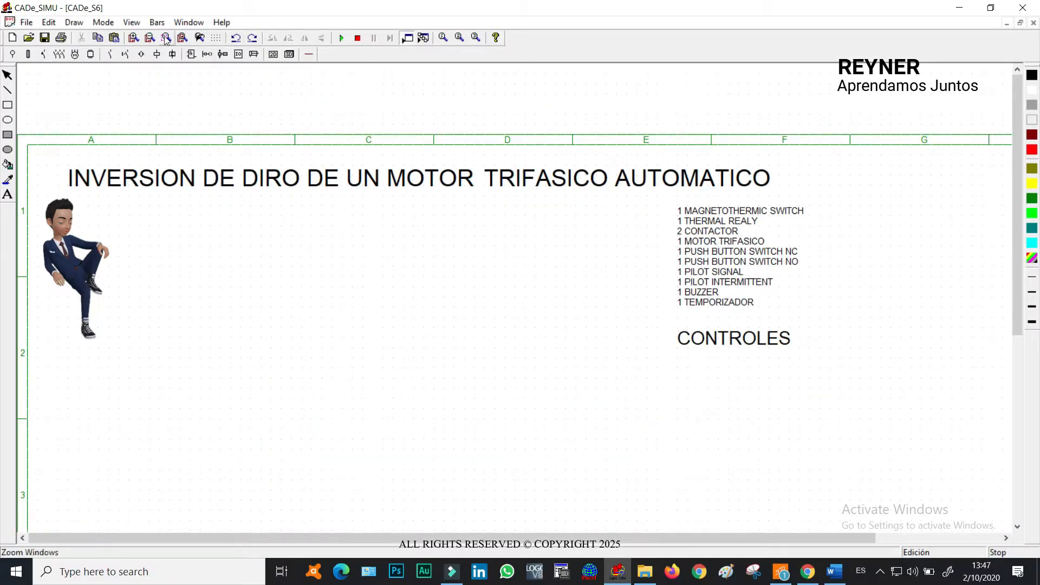
left_click_drag(533, 165, 880, 367)
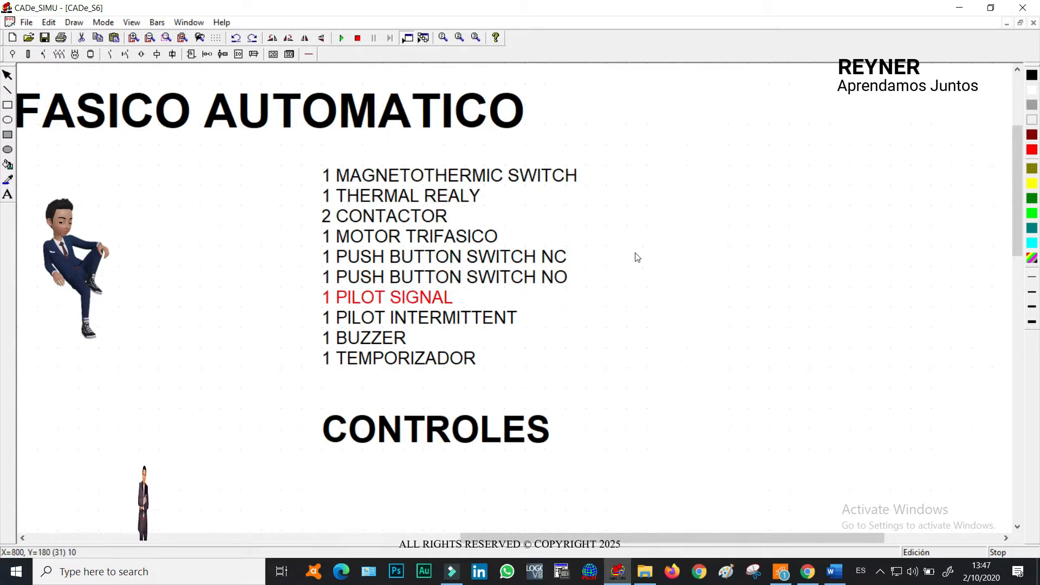
double_click(354, 306)
left_click(441, 273)
key("BackSpace")
type("2 PILOT SIGNAL")
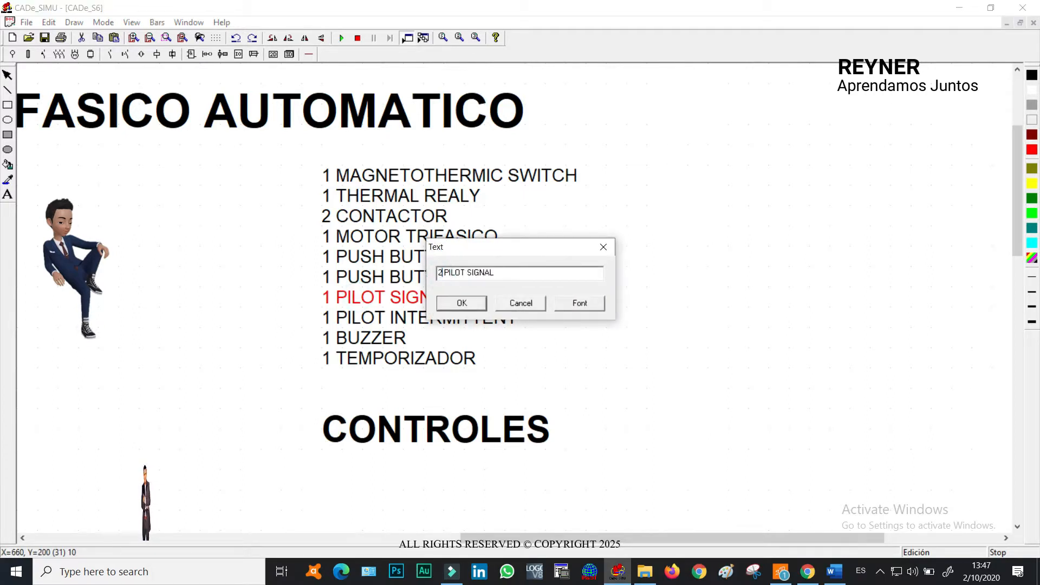
left_click(476, 302)
left_click(407, 324)
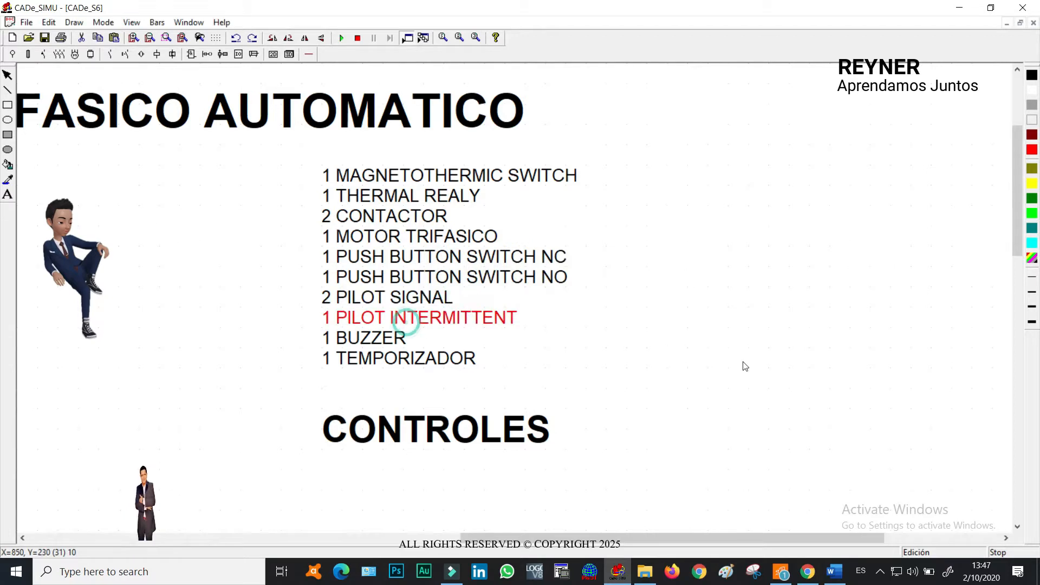
left_click(387, 340)
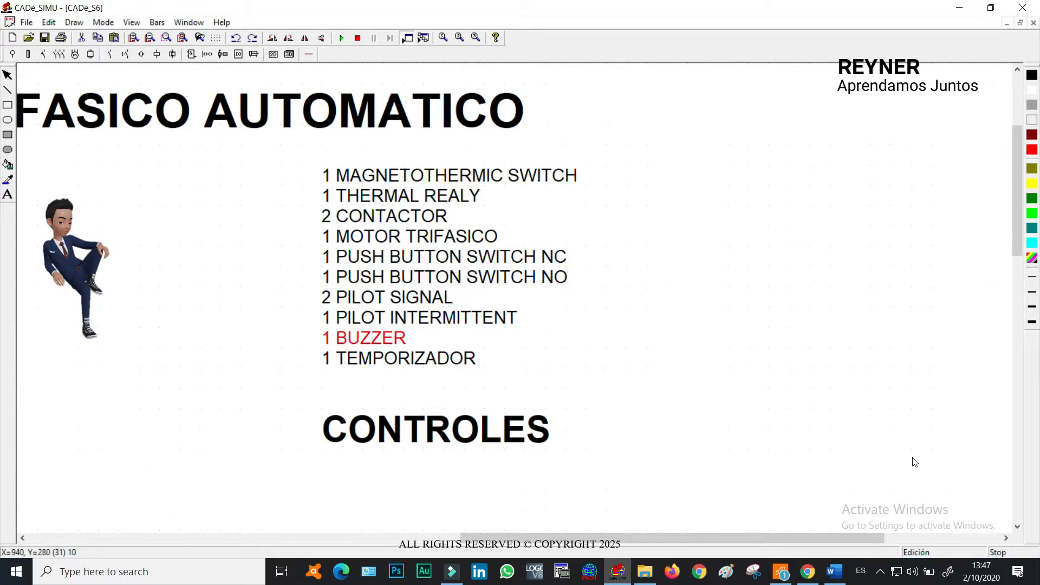
left_click(418, 357)
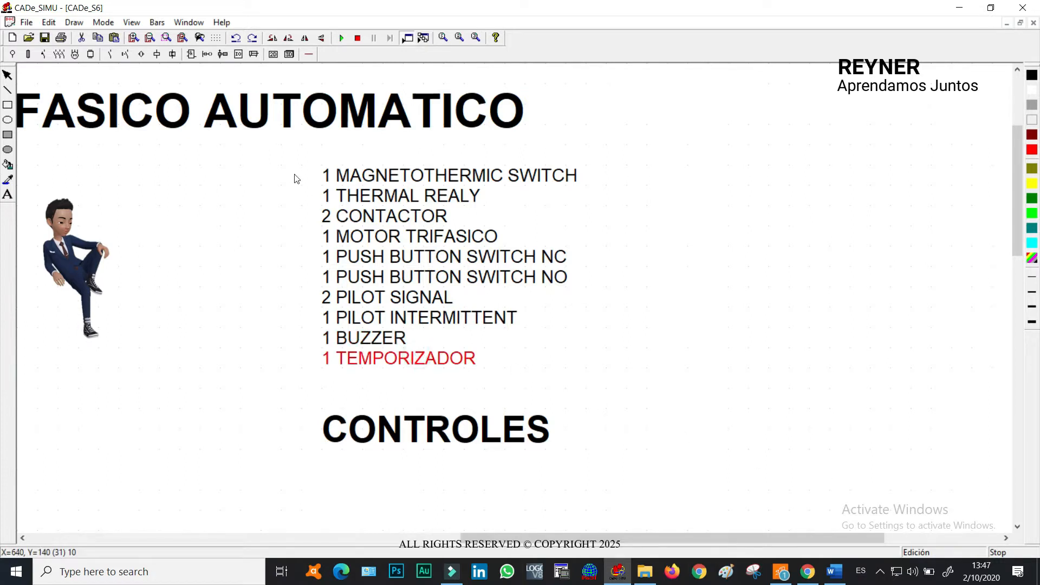
- Place an L1+L2+L3+PE supply beneath the title's start, plus a separate L terminal and an N terminal below it for the control circuit
left_click(198, 38)
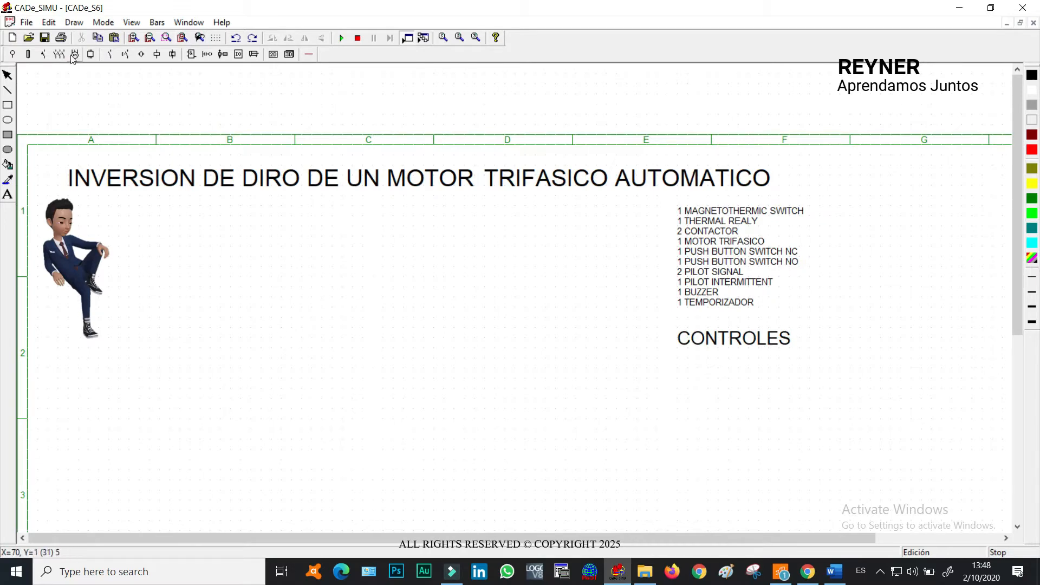
left_click(15, 54)
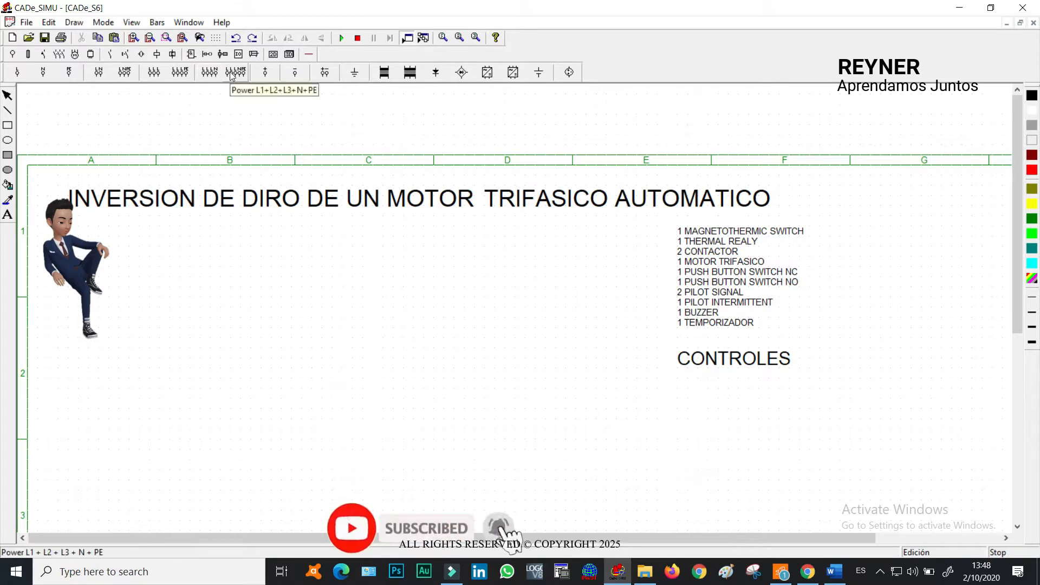
left_click(180, 72)
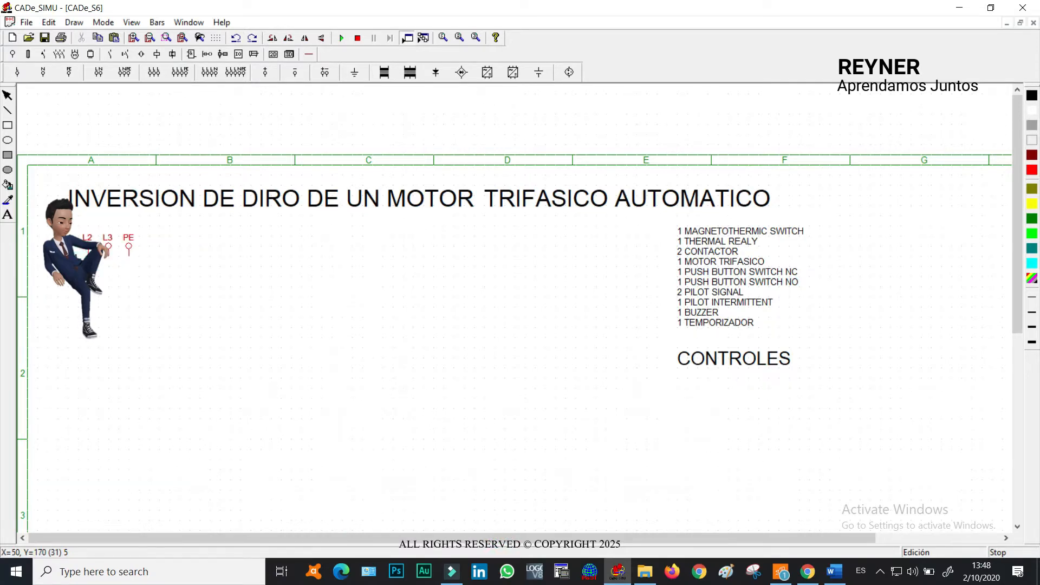
left_click(17, 72)
left_click(477, 261)
left_click(44, 74)
left_click(494, 503)
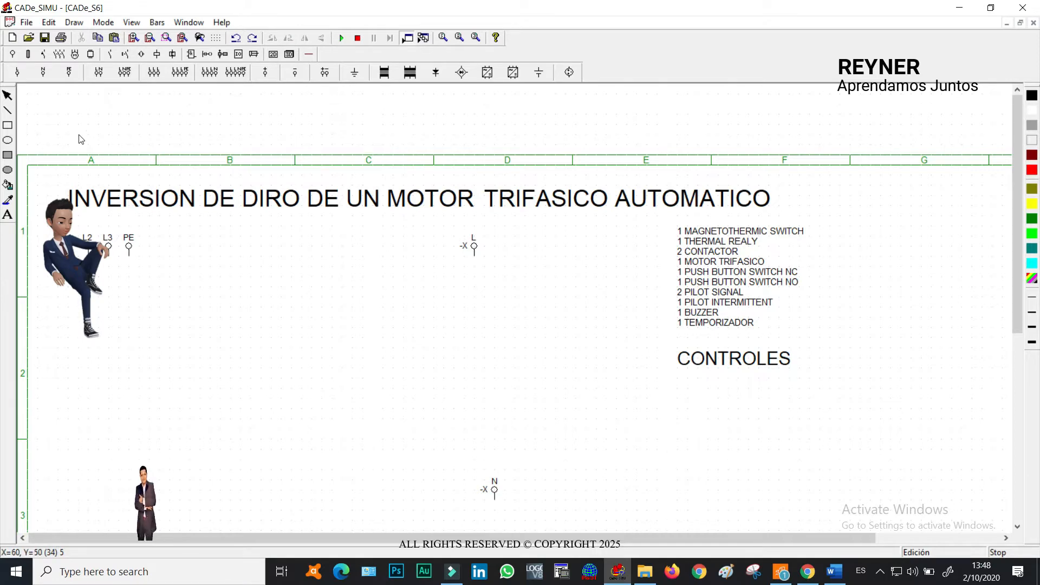
- Place a three-pole thermal relay well below the three-phase supply
left_click(43, 54)
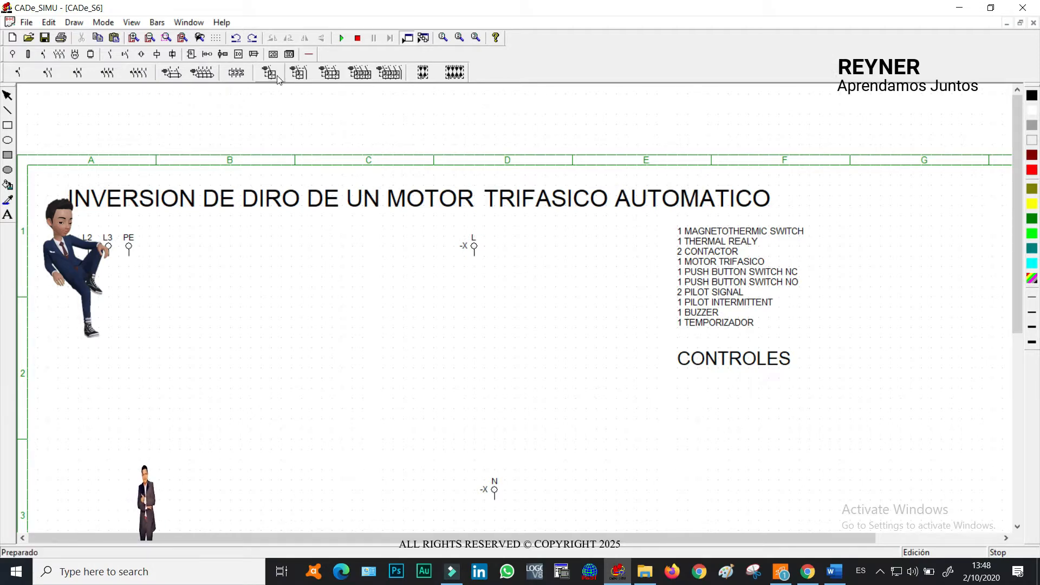
left_click(232, 79)
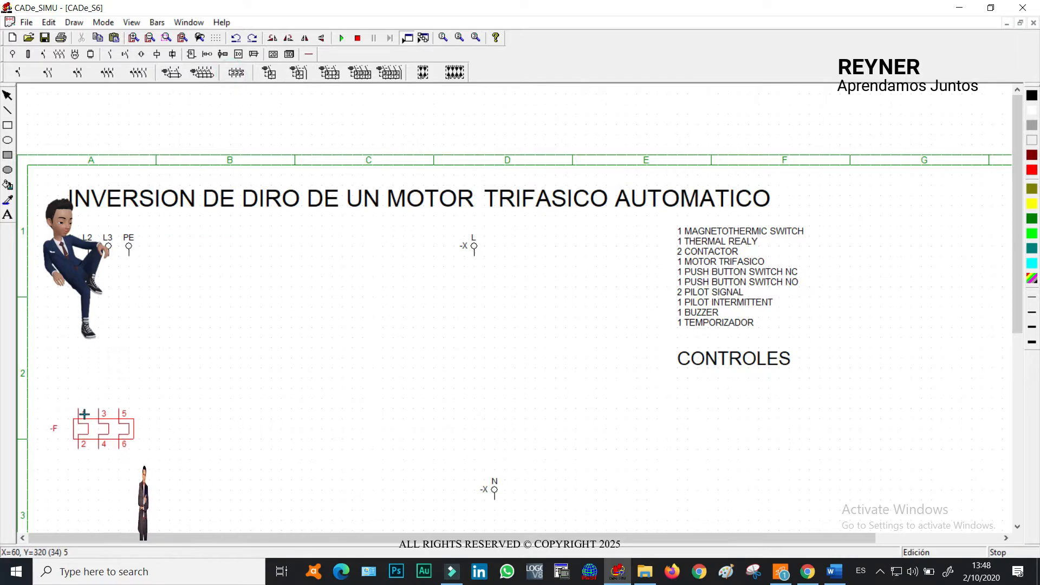
left_click(94, 425)
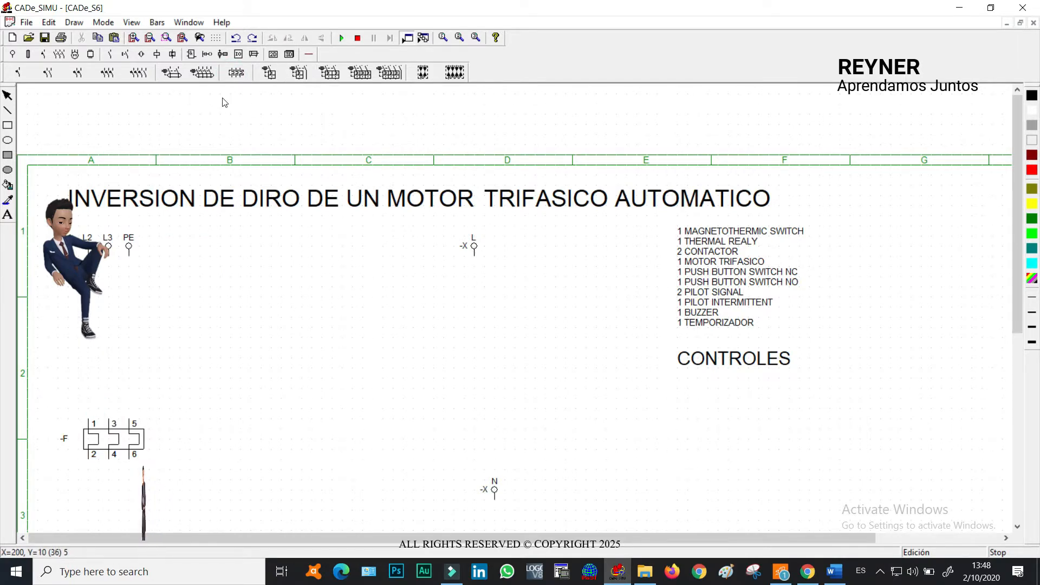
- Place a three-pole magnetothermic switch between the supply and the thermal relay, and align the L1, L2, L3 and PE terminals above it
left_click(368, 76)
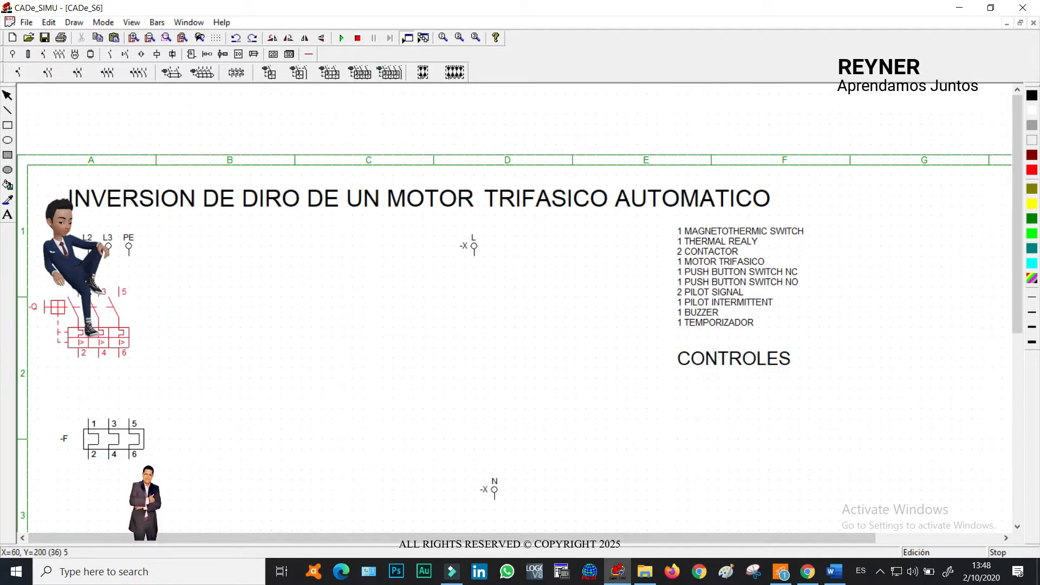
left_click(92, 295)
left_click_drag(138, 238, 163, 242)
left_click(244, 267)
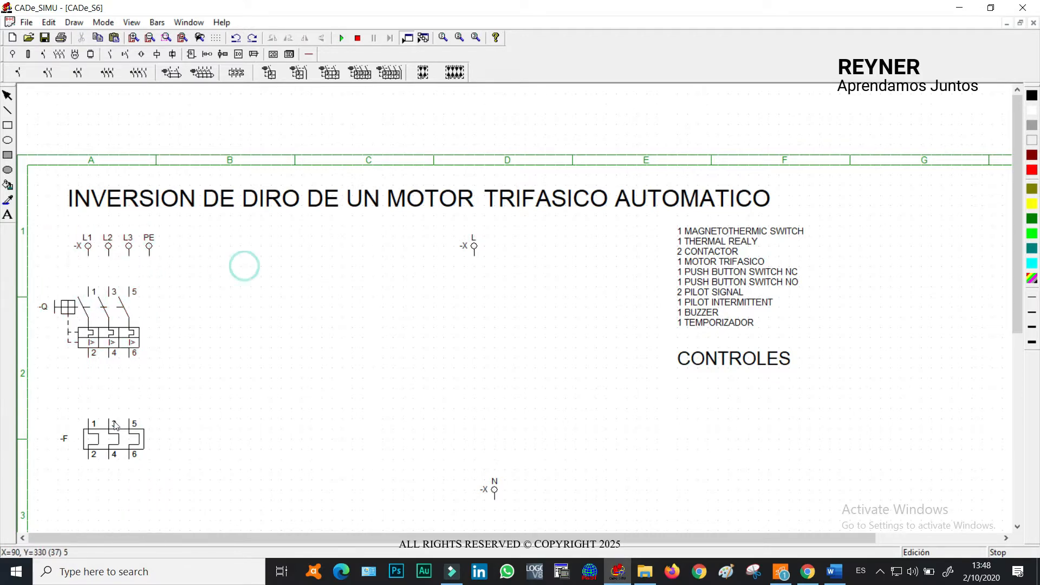
- Move the thermal relay farther down and delete its duplicate, leaving room for the contactors below the magnetothermic switch
left_click_drag(114, 443, 116, 478)
left_click(460, 428)
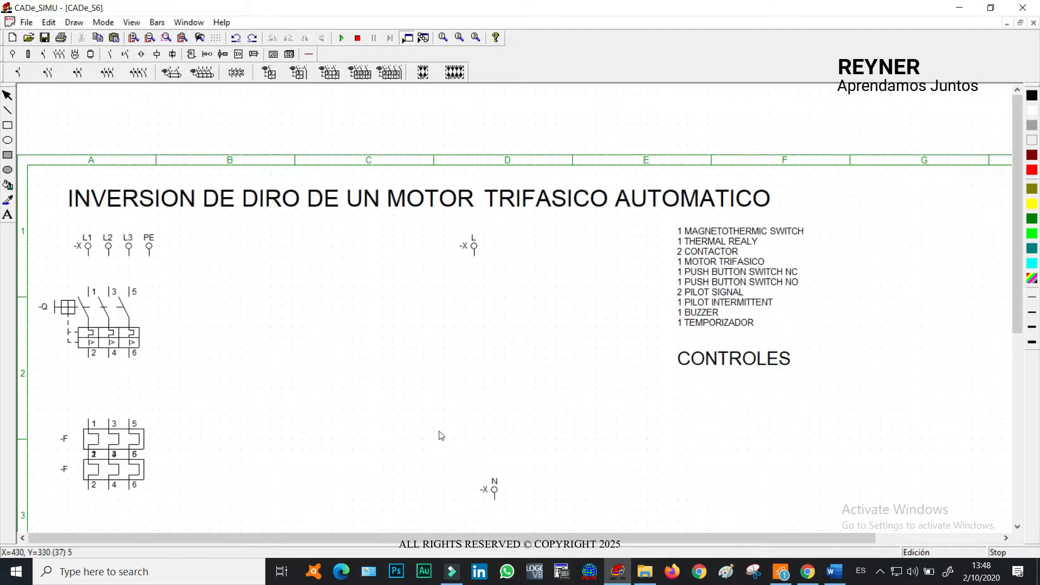
left_click(135, 441)
key("Delete")
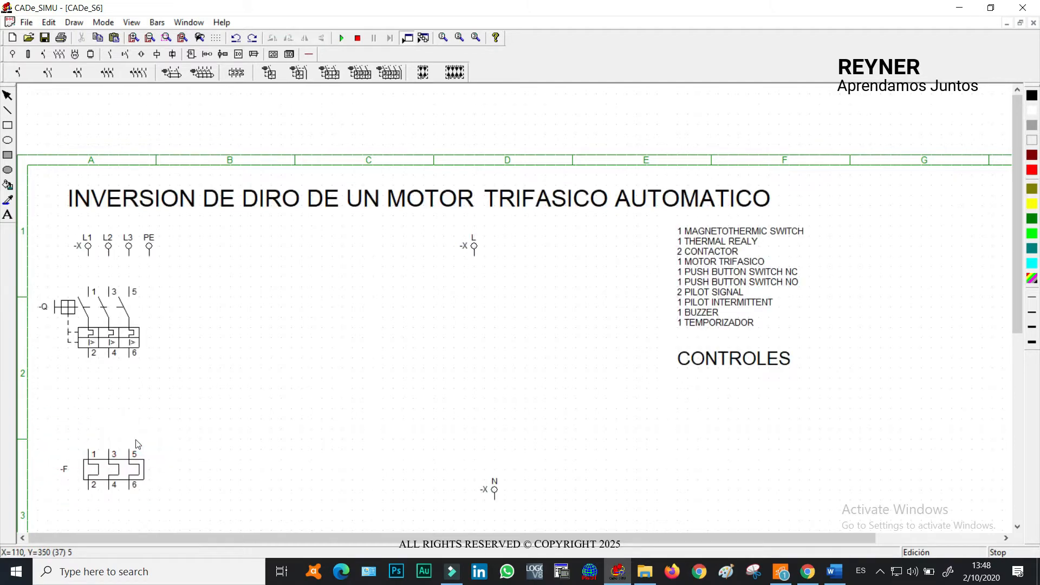
left_click(150, 38)
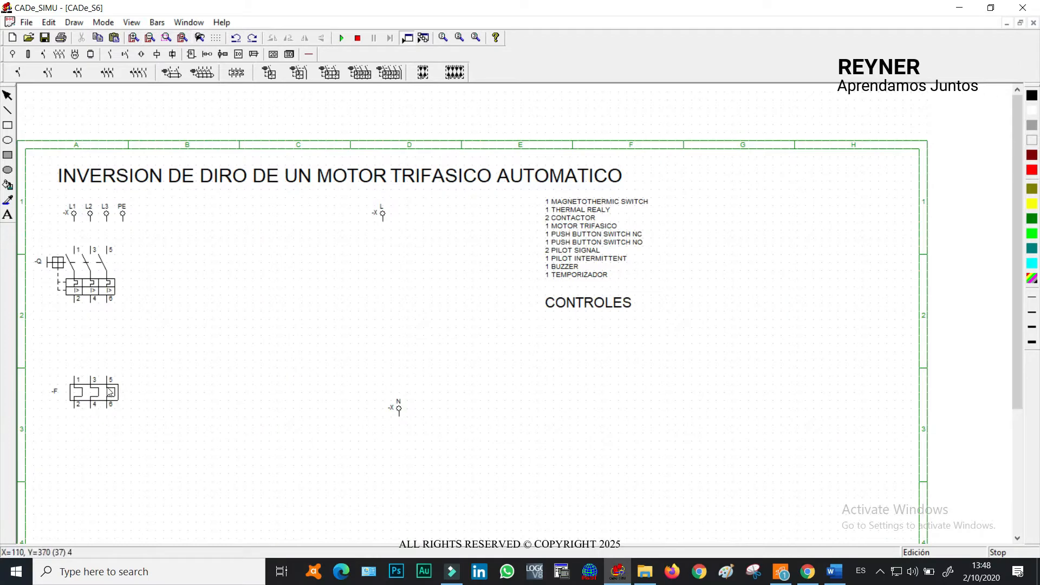
left_click_drag(106, 387, 114, 429)
left_click(135, 386)
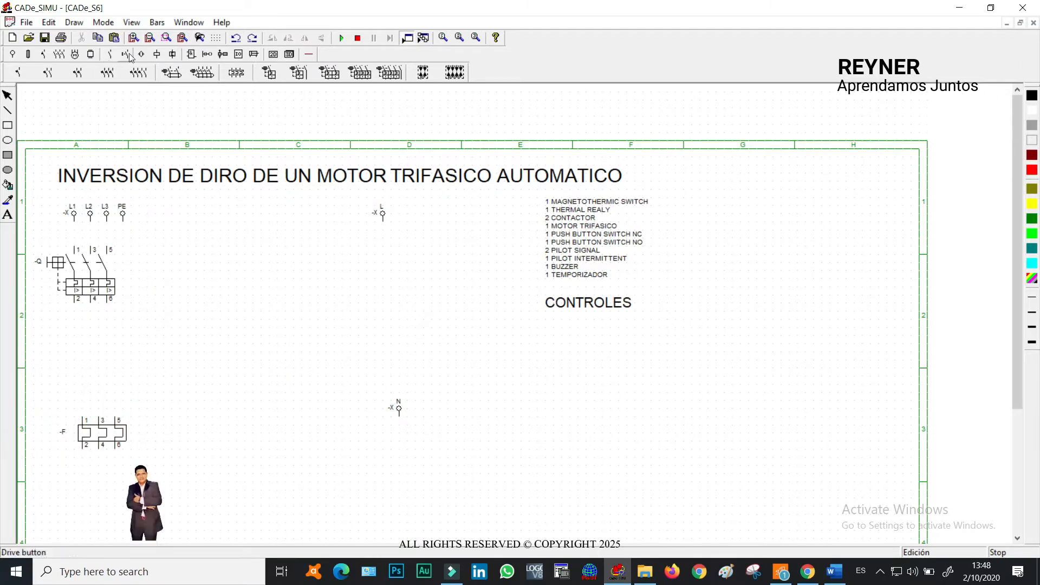
- Place two three-pole KM power contacts side by side below the magnetothermic switch, and move the thermal relay beneath the first one
left_click(57, 55)
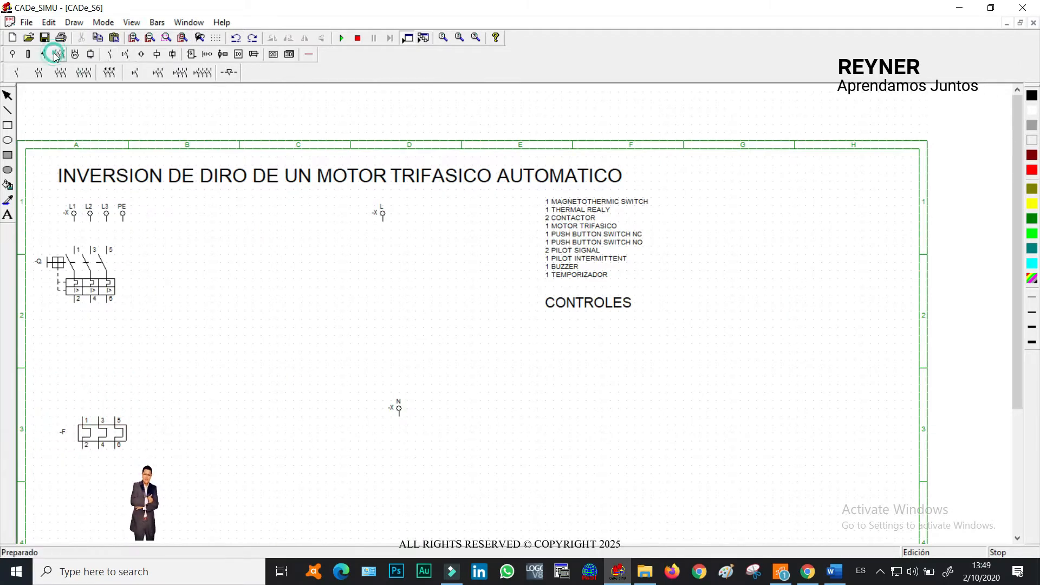
left_click(64, 74)
left_click(76, 364)
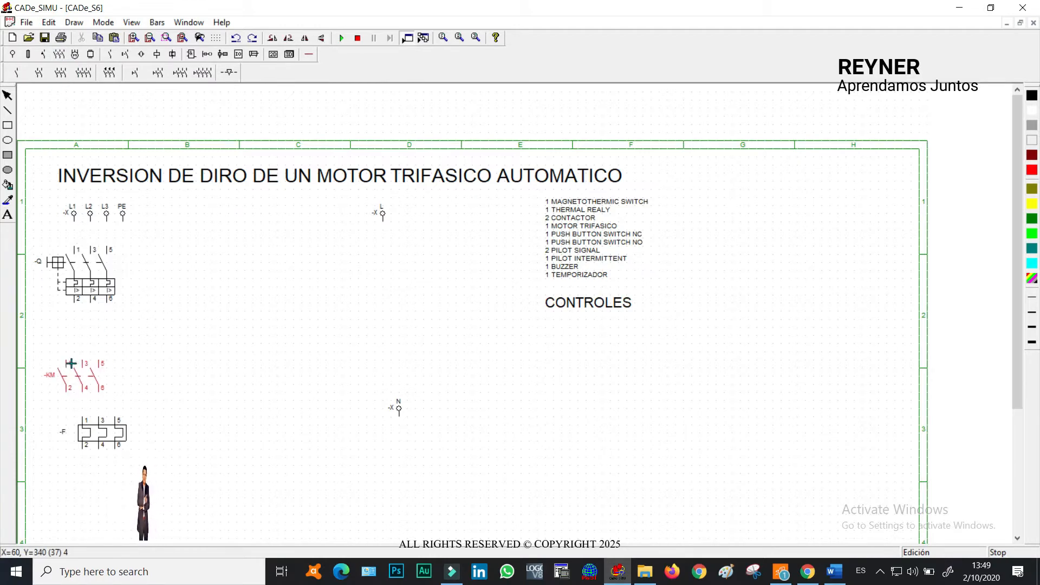
left_click(74, 362)
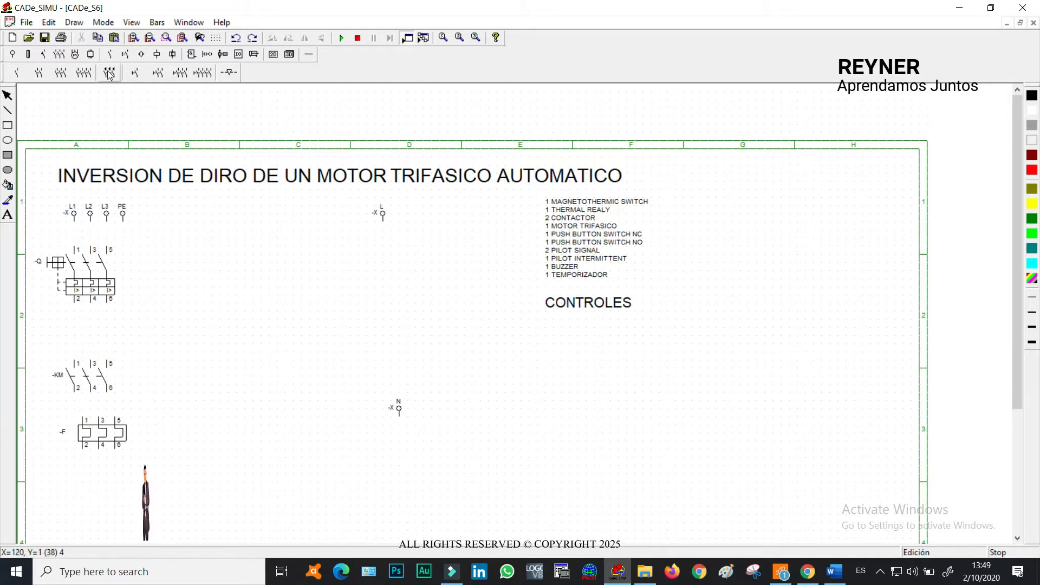
left_click(59, 74)
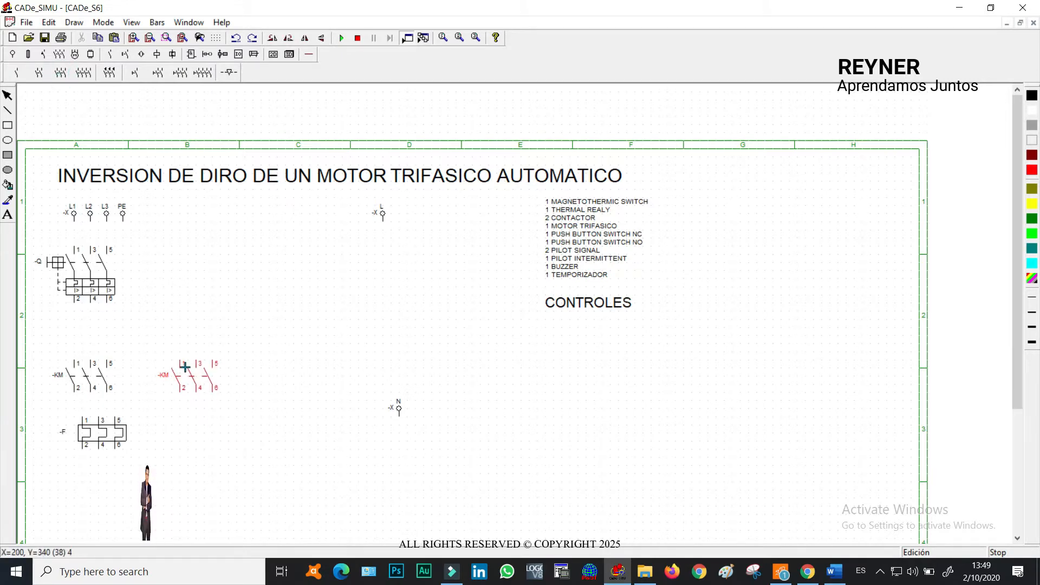
left_click(183, 367)
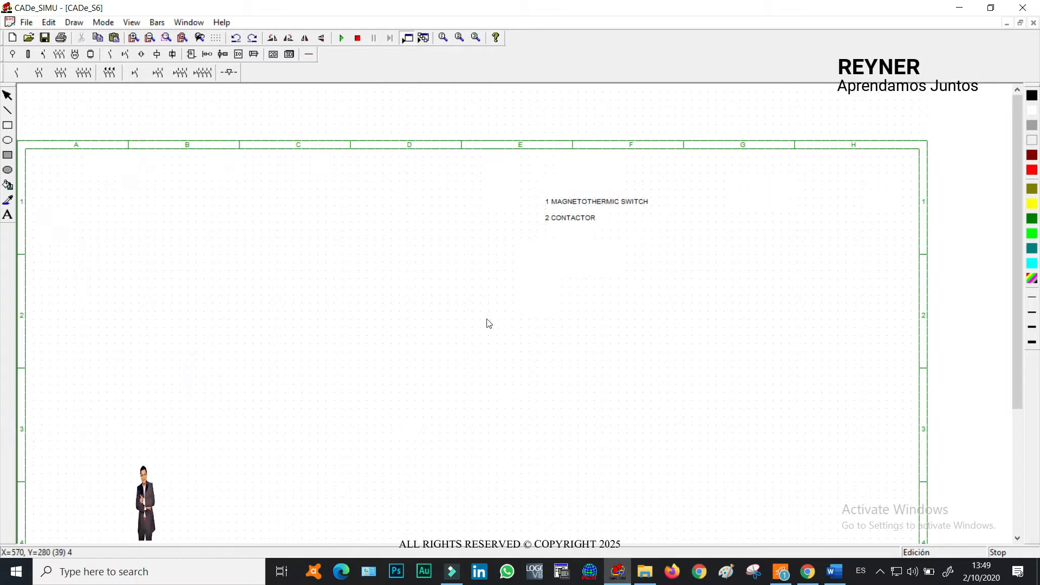
left_click_drag(104, 439, 91, 466)
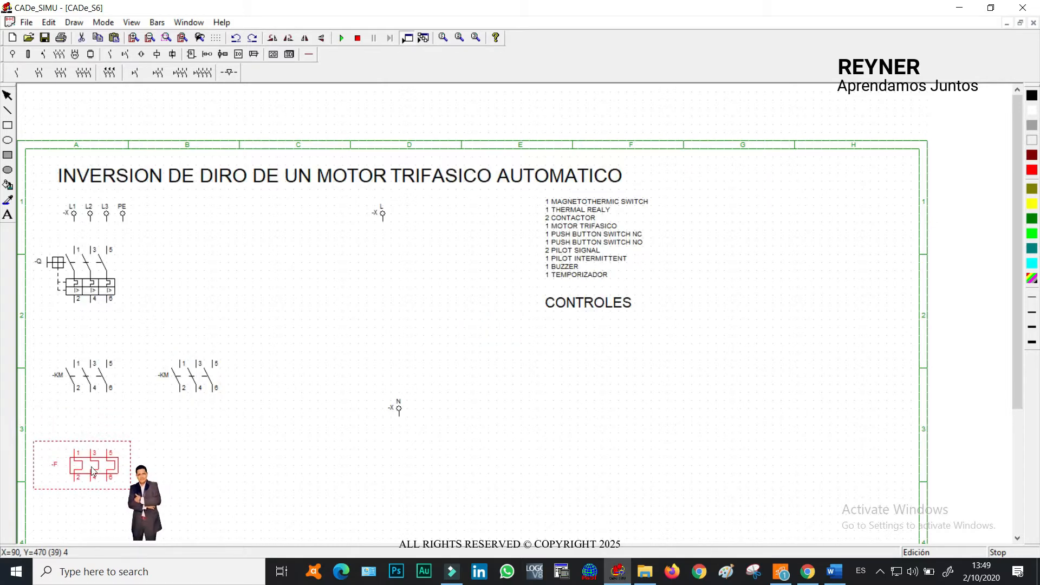
left_click(106, 113)
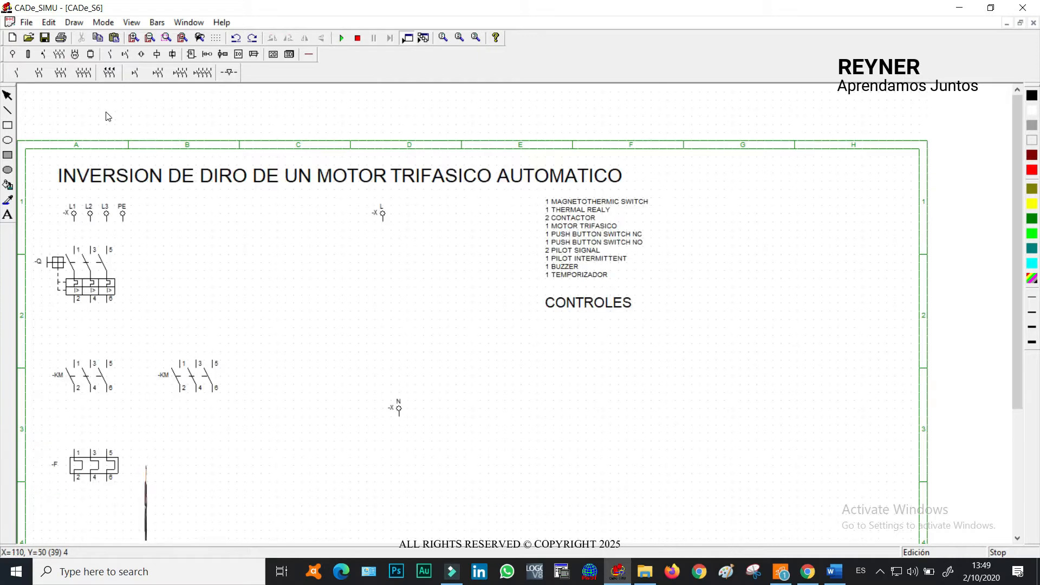
- Place a three-phase motor with PE below the thermal relay, and adjust both so they line up under the first KM contactor
left_click(75, 55)
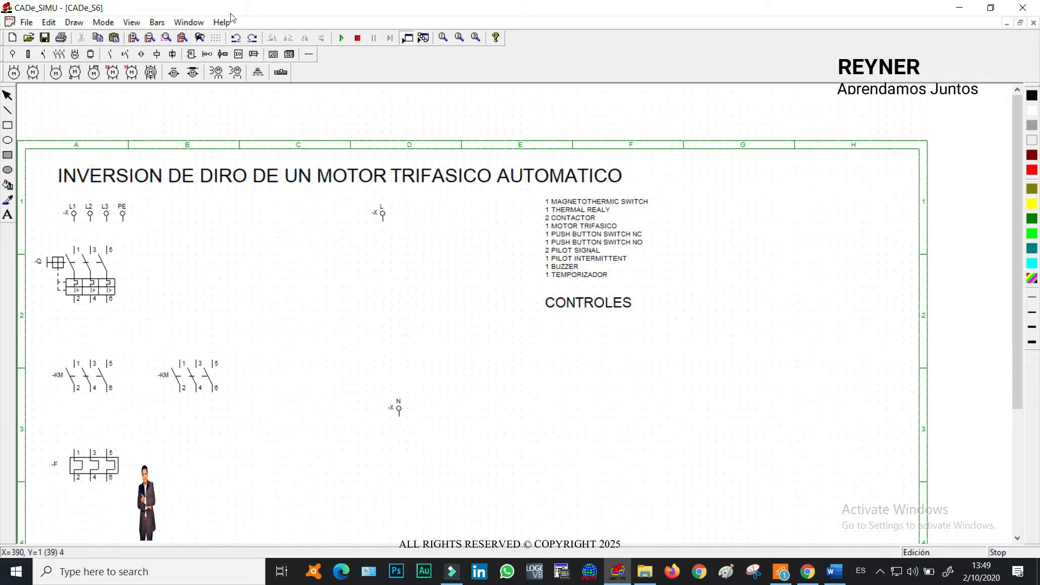
left_click(15, 72)
left_click(241, 471)
left_click_drag(1017, 239, 1017, 293)
left_click_drag(251, 422, 81, 485)
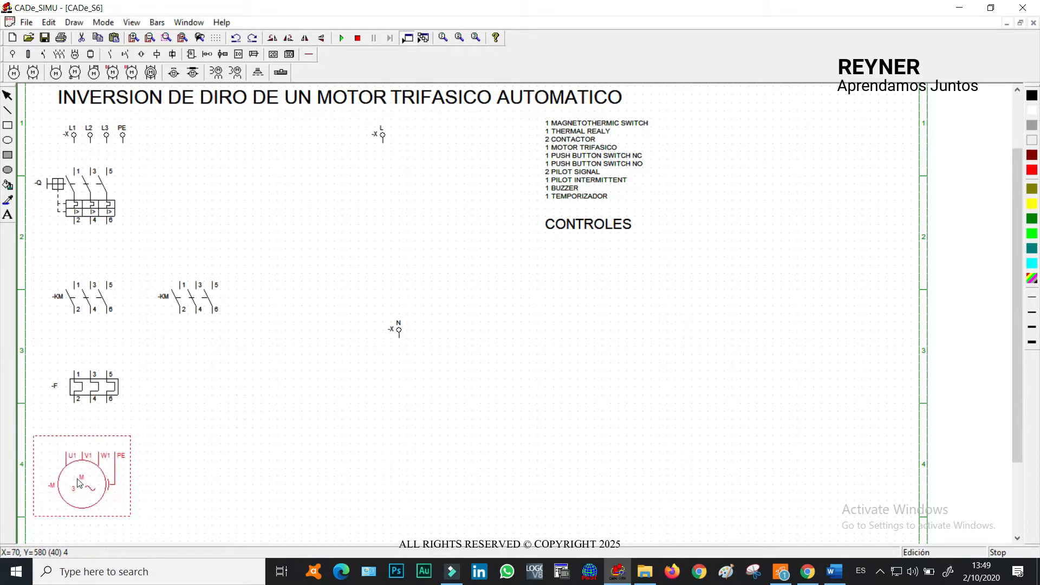
left_click(203, 412)
left_click_drag(99, 386, 99, 402)
left_click_drag(89, 483, 98, 485)
left_click(232, 415)
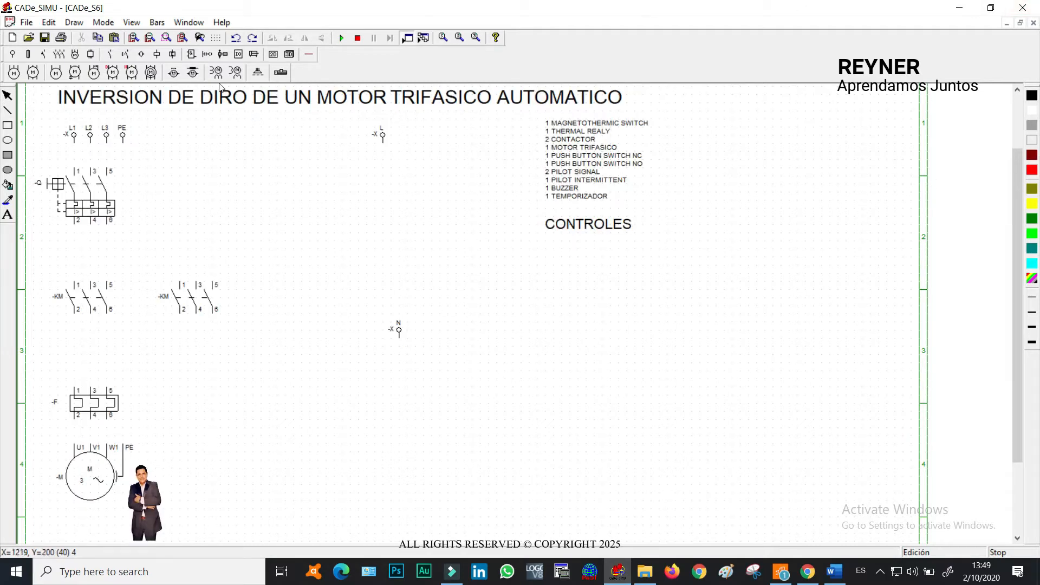
- Wire the three phases from L1, L2 and L3 through the magnetothermic switch, first KM contactor and thermal relay to motor terminals U1, V1 and W1
left_click(313, 56)
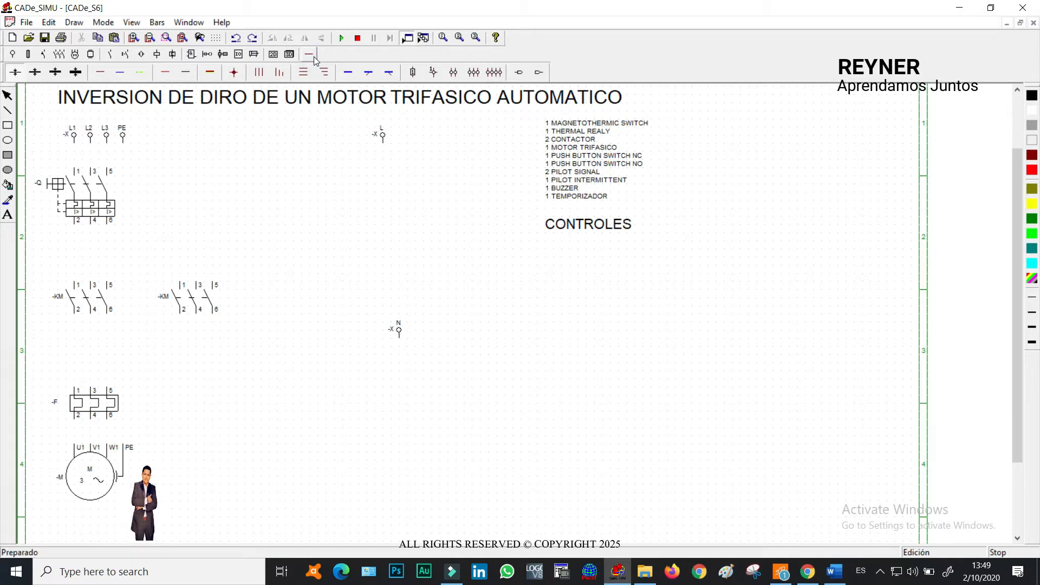
left_click(100, 72)
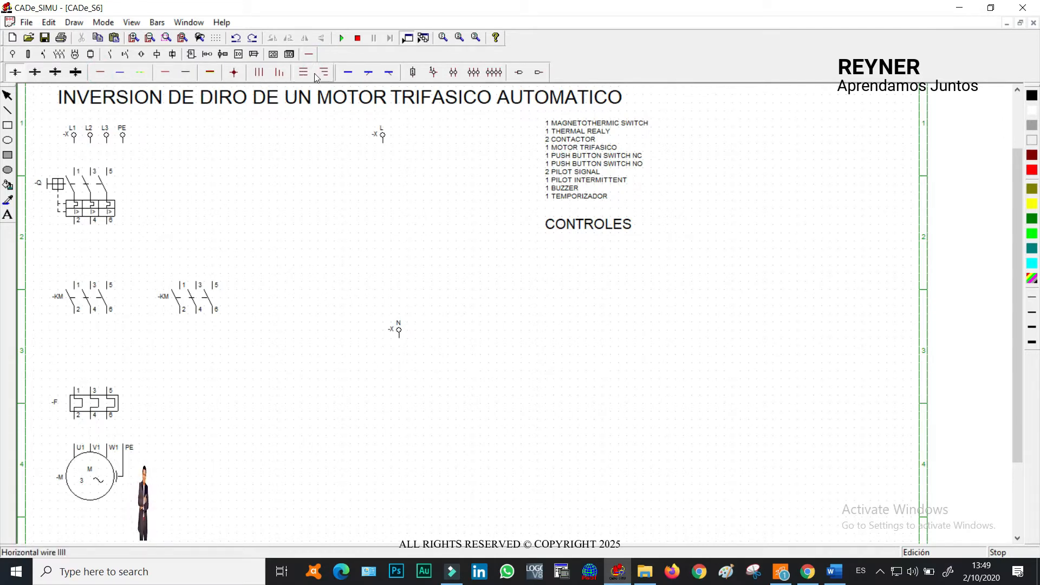
left_click(259, 72)
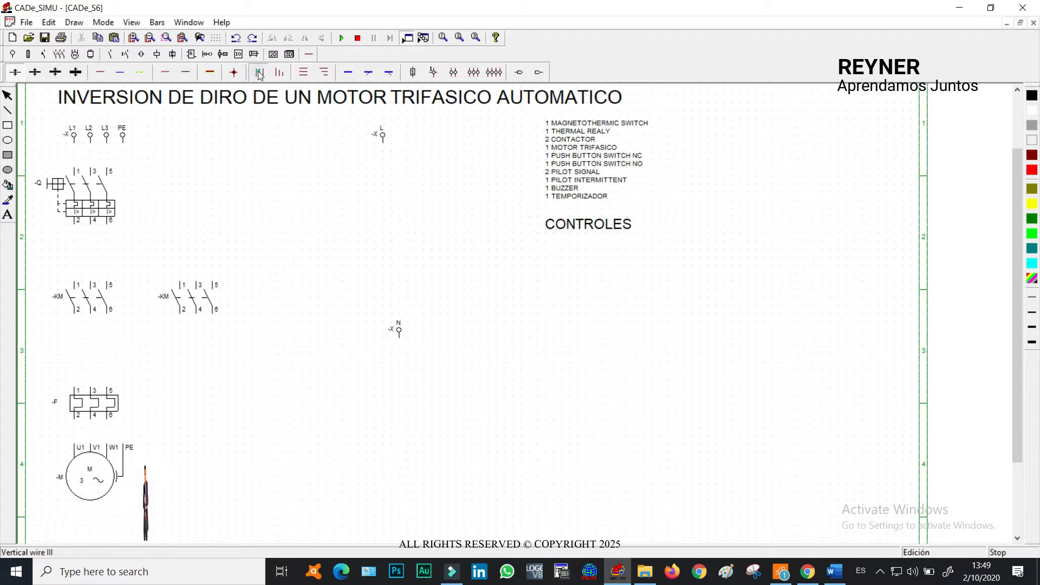
left_click_drag(76, 153, 75, 163)
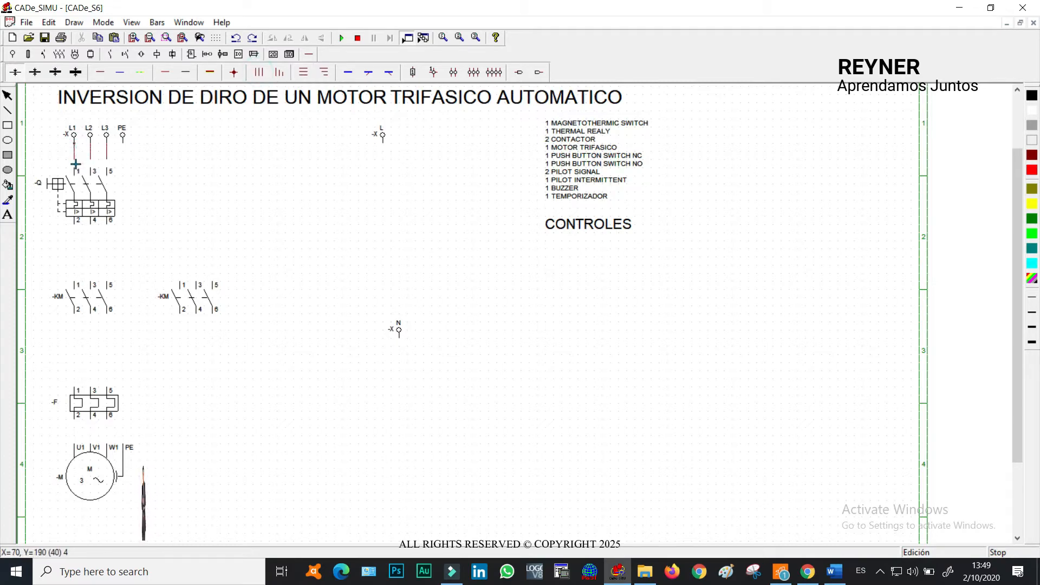
left_click_drag(77, 168, 78, 169)
left_click_drag(76, 228, 83, 283)
left_click_drag(74, 320, 81, 387)
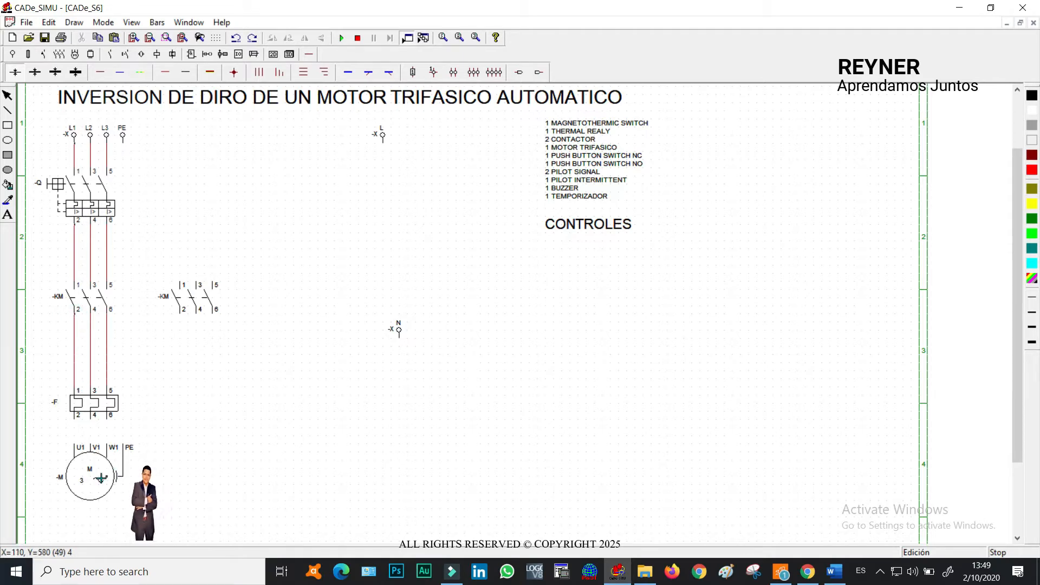
left_click_drag(78, 427, 79, 446)
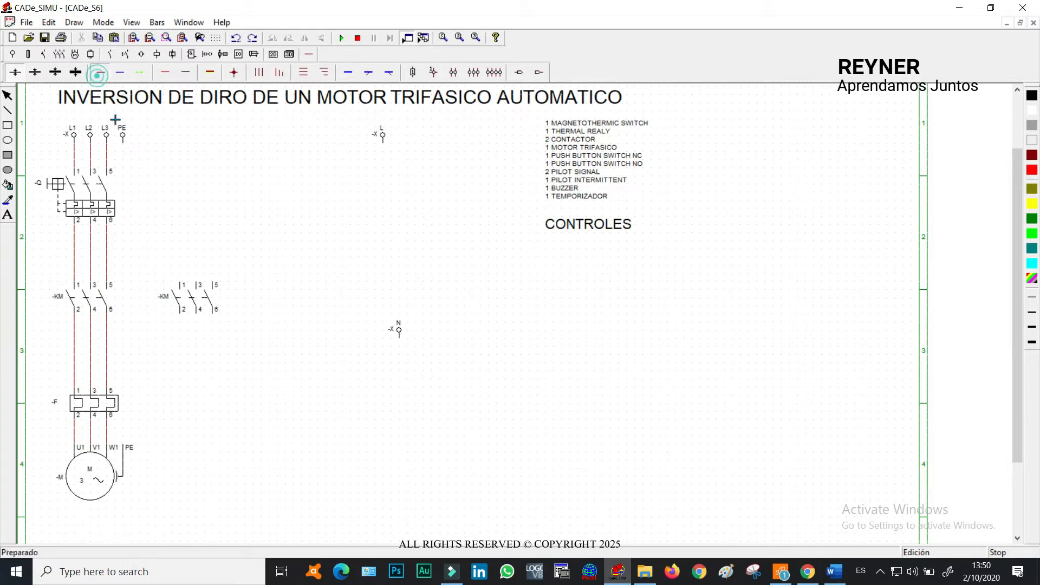
- Wire the supply side of the second contactor with crossed phases, connecting L1 to terminal 5, L2 to 3 and L3 to 1
left_click(80, 243)
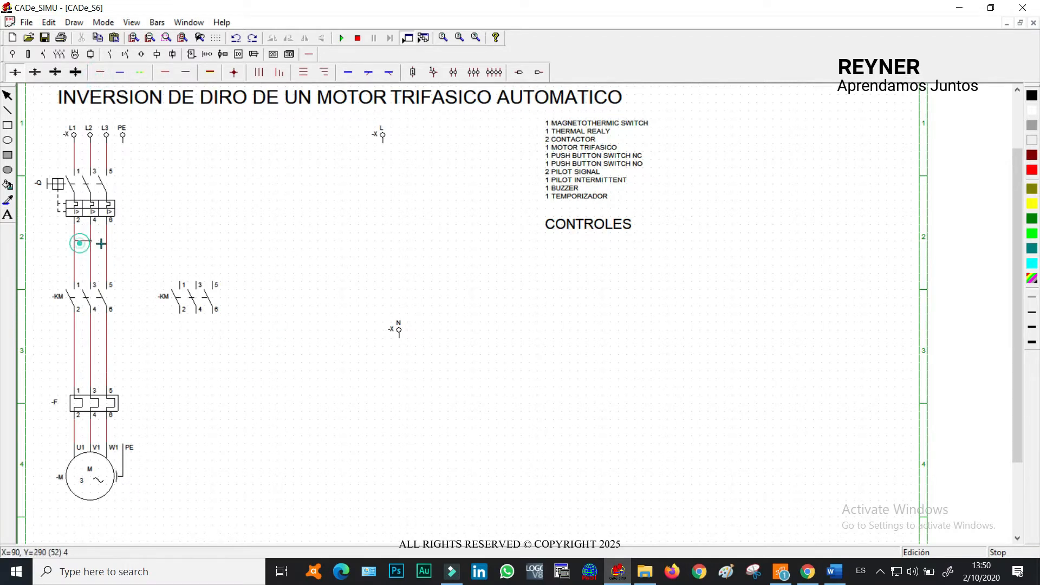
left_click(220, 250)
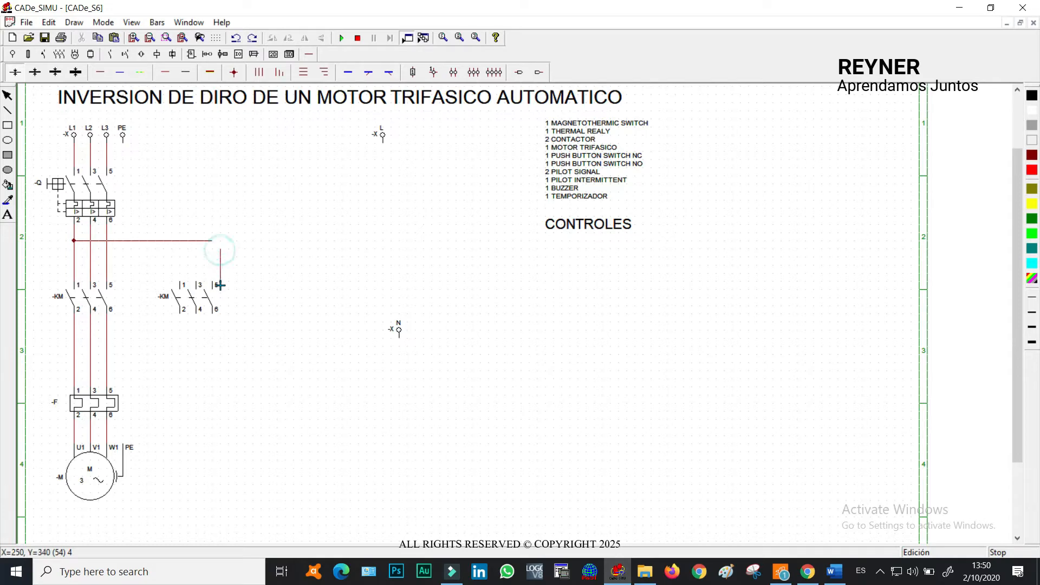
key("ctrl+z")
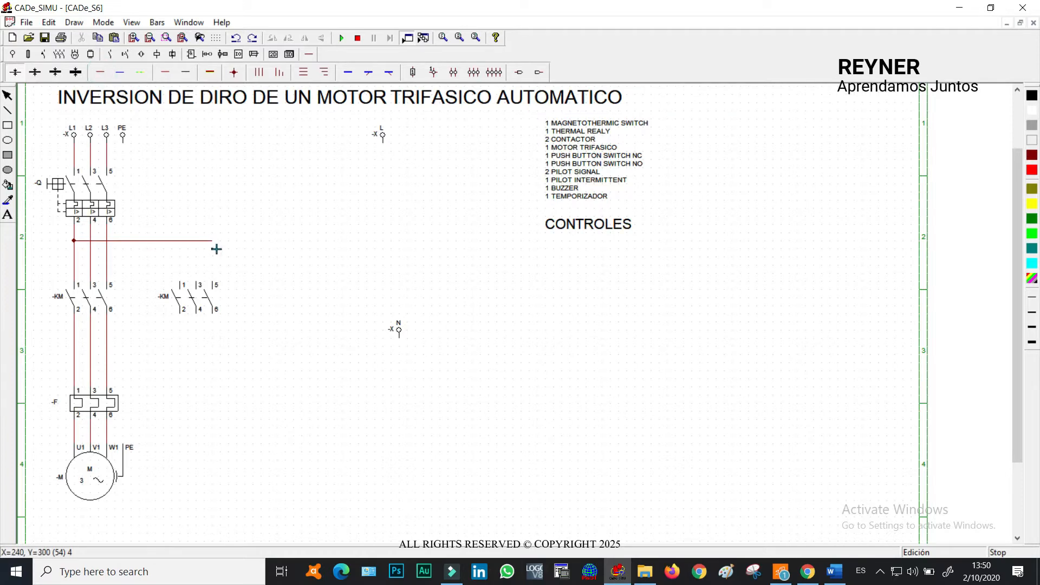
left_click_drag(216, 249, 216, 282)
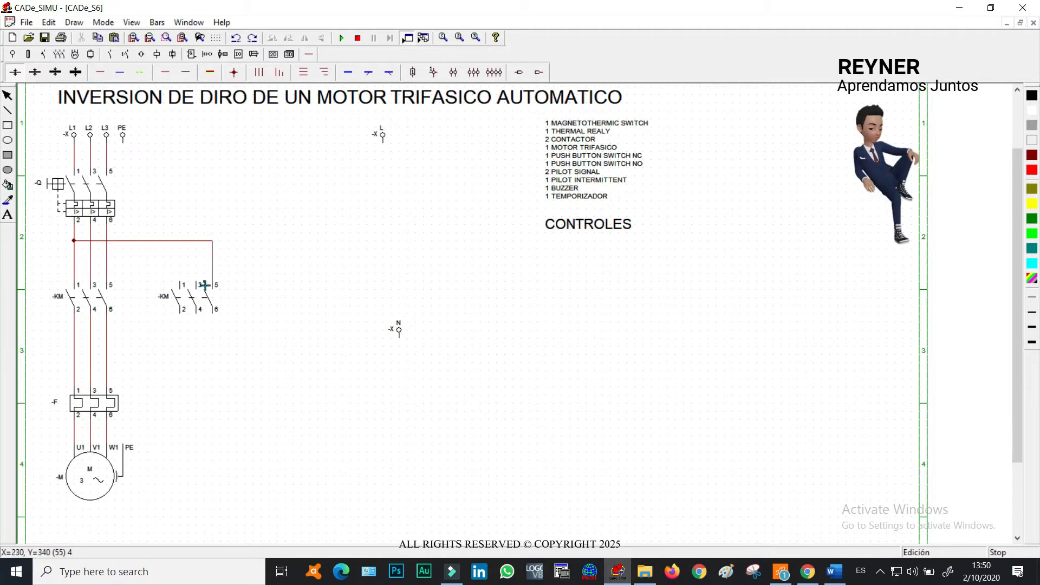
mouse_move(200, 262)
left_mouse_down()
mouse_move(90, 257)
mouse_move(180, 274)
left_mouse_up()
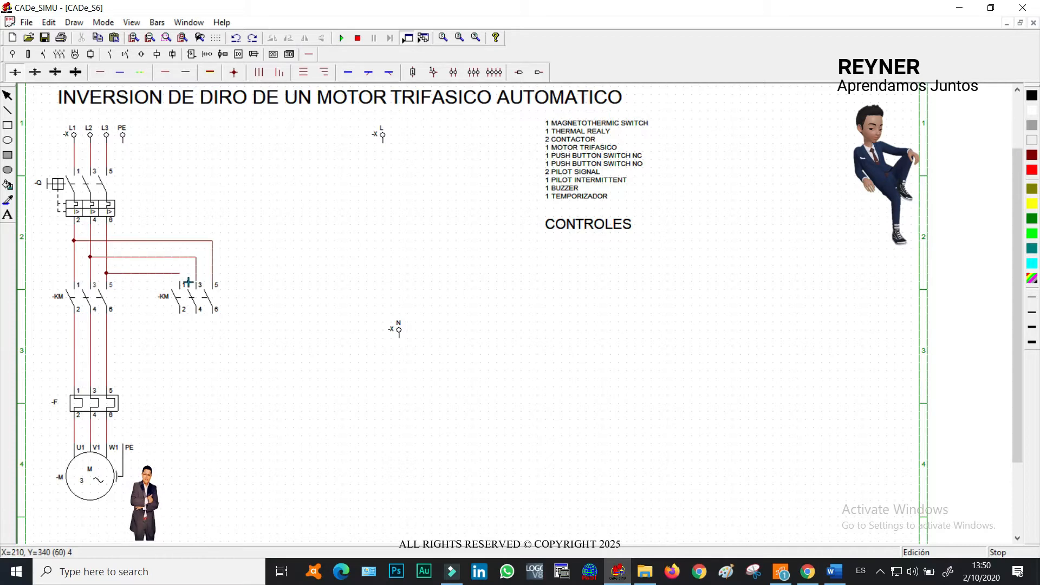
left_click(185, 280)
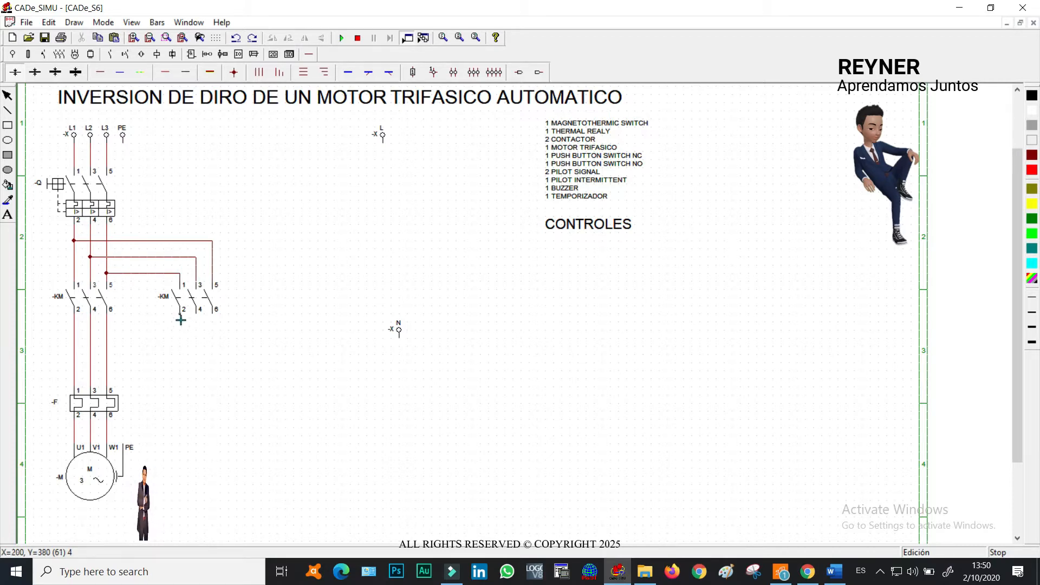
- Join the second contactor's outputs 2, 4 and 6 to the same outputs of the first, and run a PE wire from the supply to the motor
left_click_drag(181, 325, 75, 322)
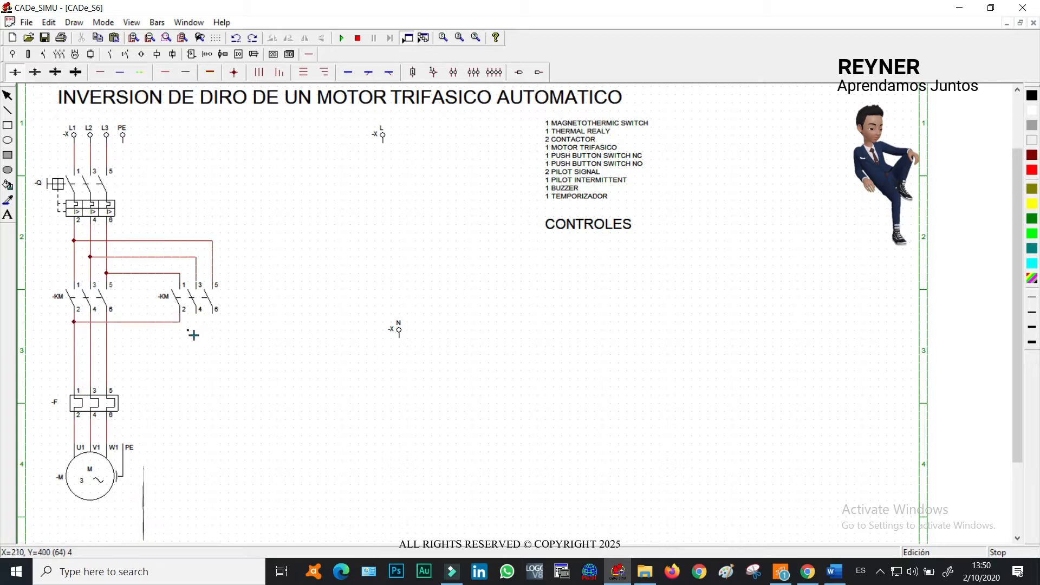
left_click_drag(199, 320, 90, 338)
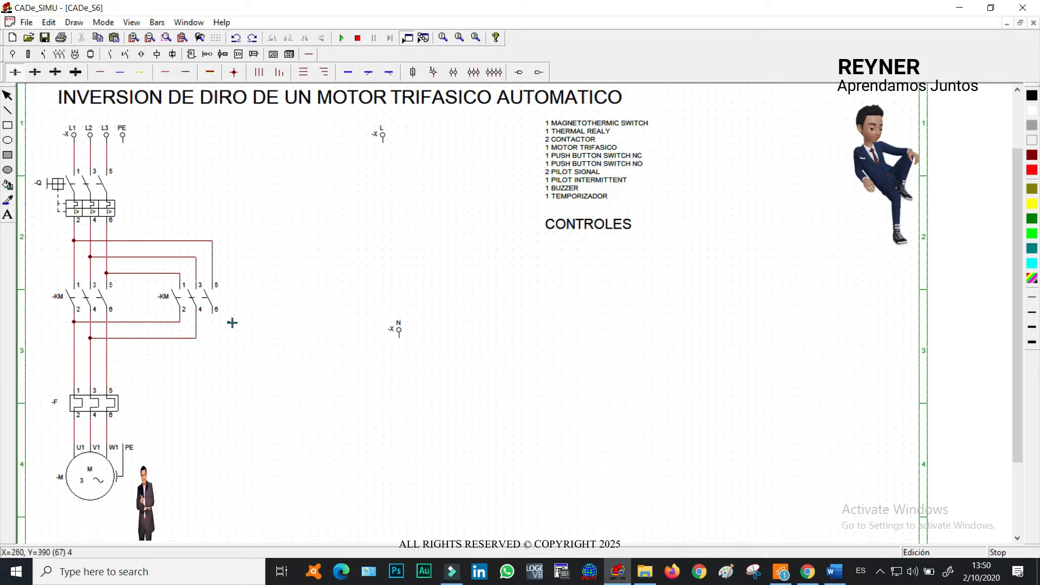
left_click_drag(213, 312, 107, 355)
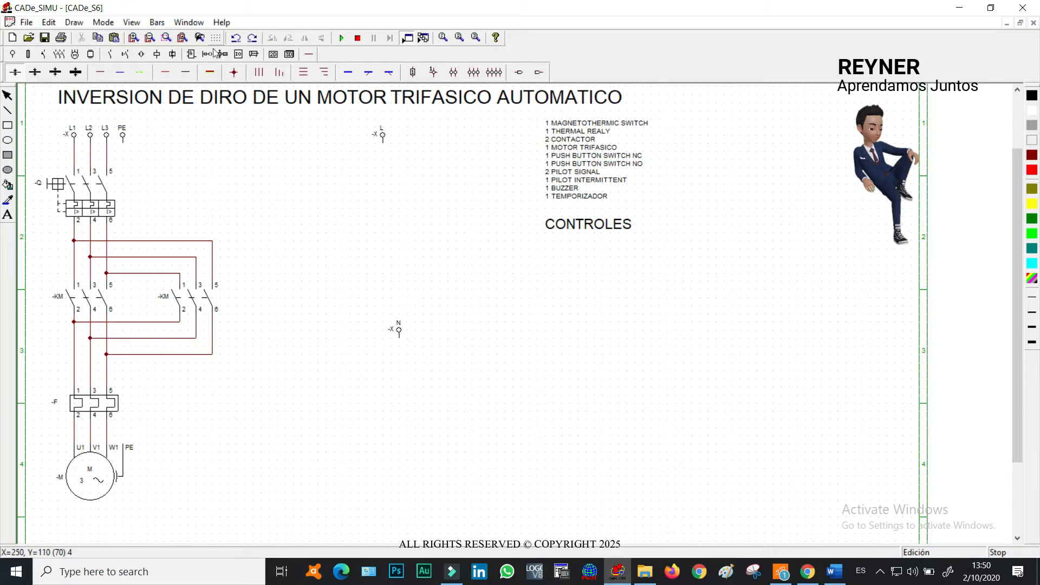
left_click(138, 72)
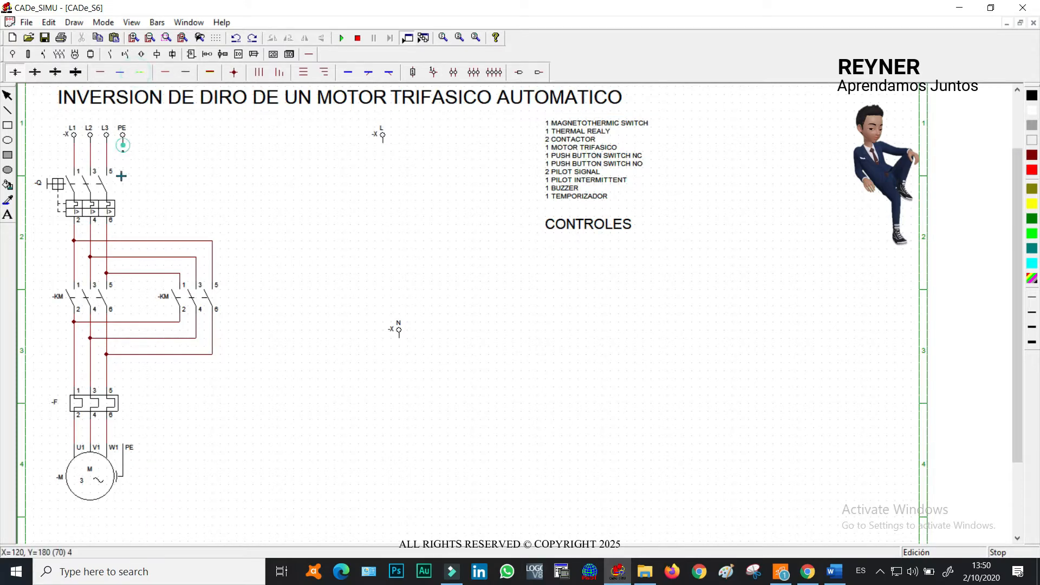
left_click_drag(121, 176, 127, 413)
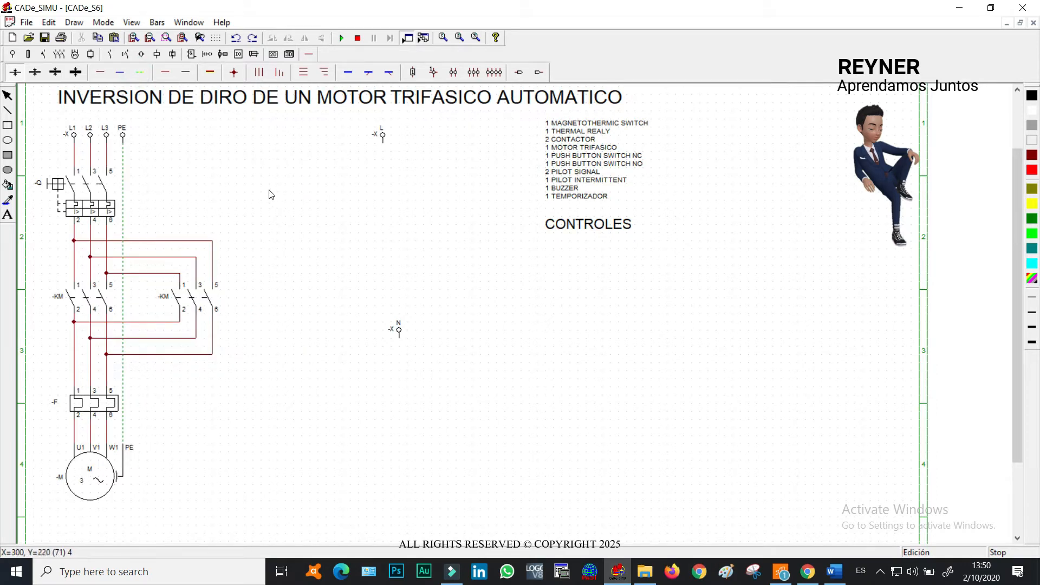
left_click(571, 203)
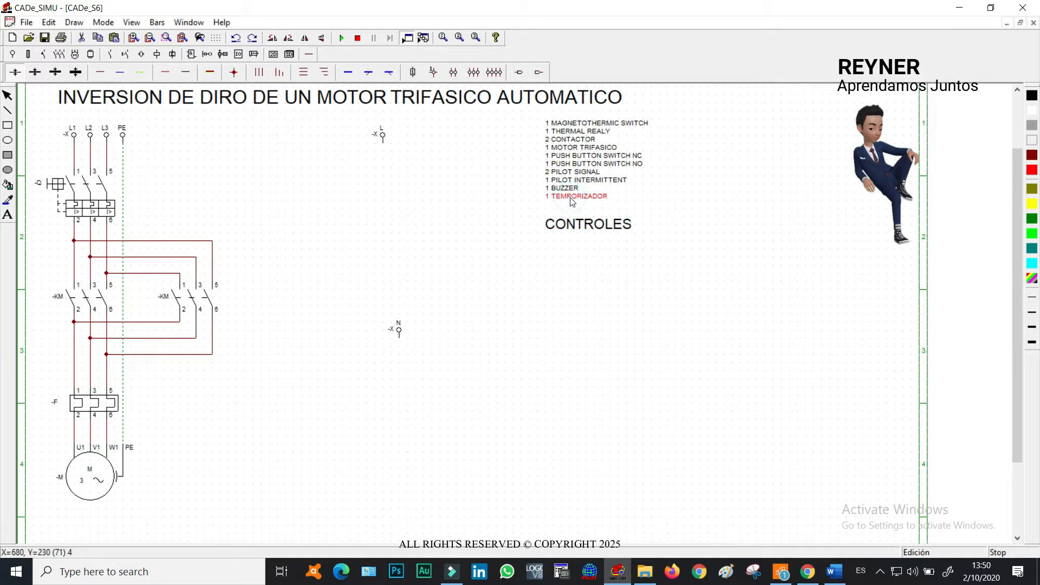
left_click(132, 276)
left_click(243, 209)
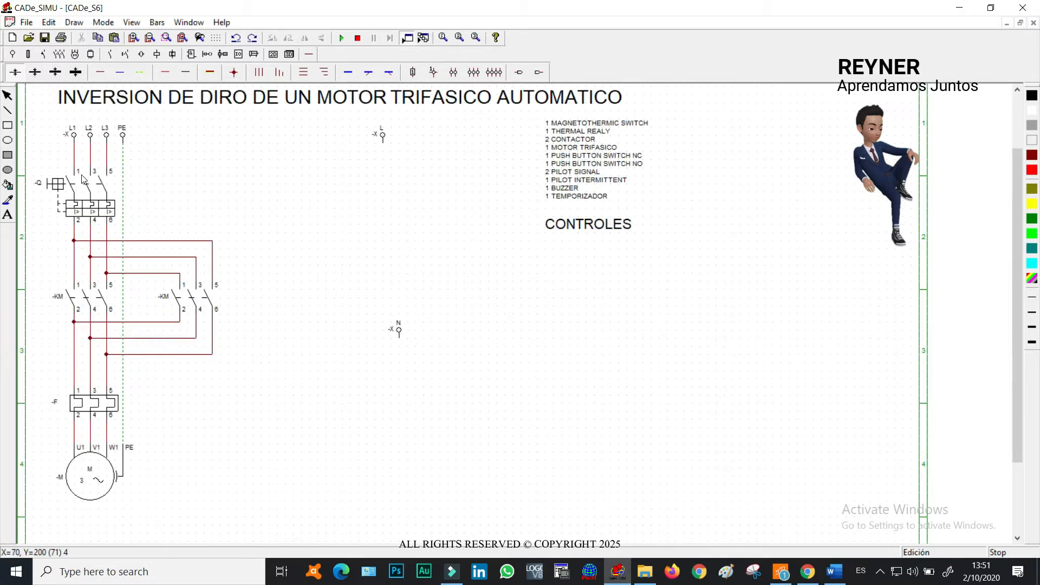
left_click(110, 192)
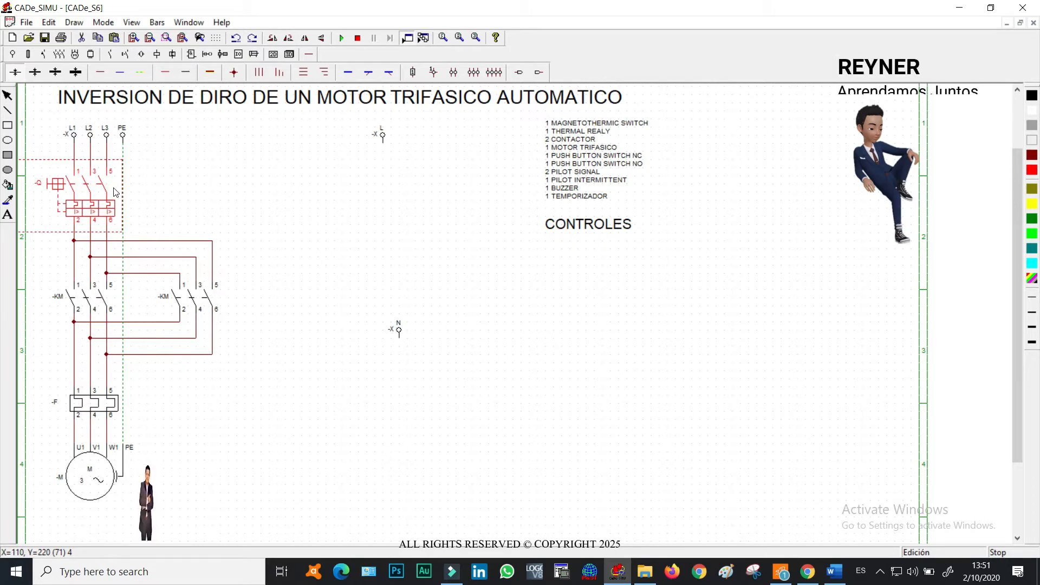
left_click(84, 310)
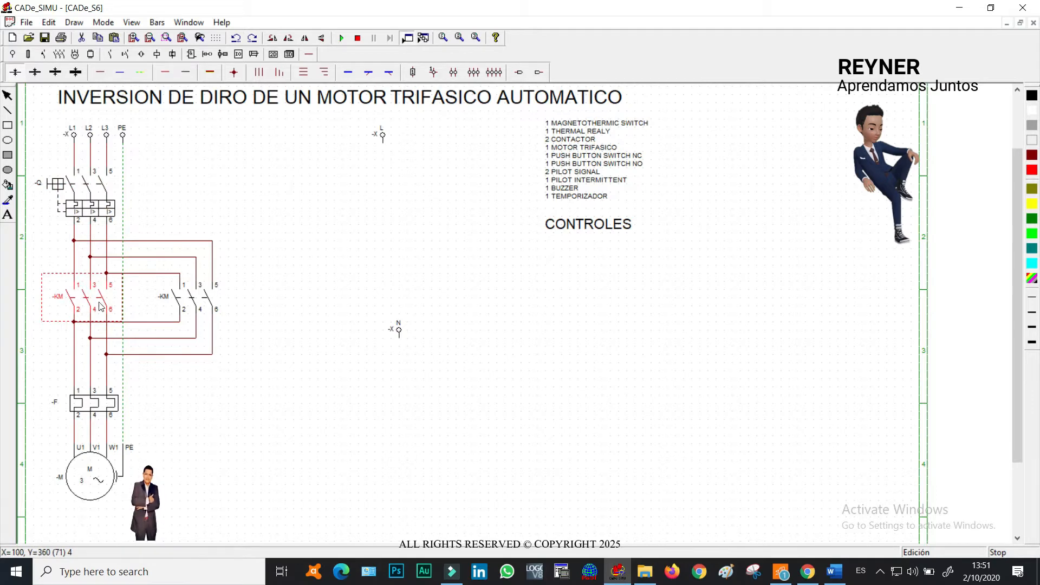
- Rename the second contactor as -KM1
double_click(198, 306)
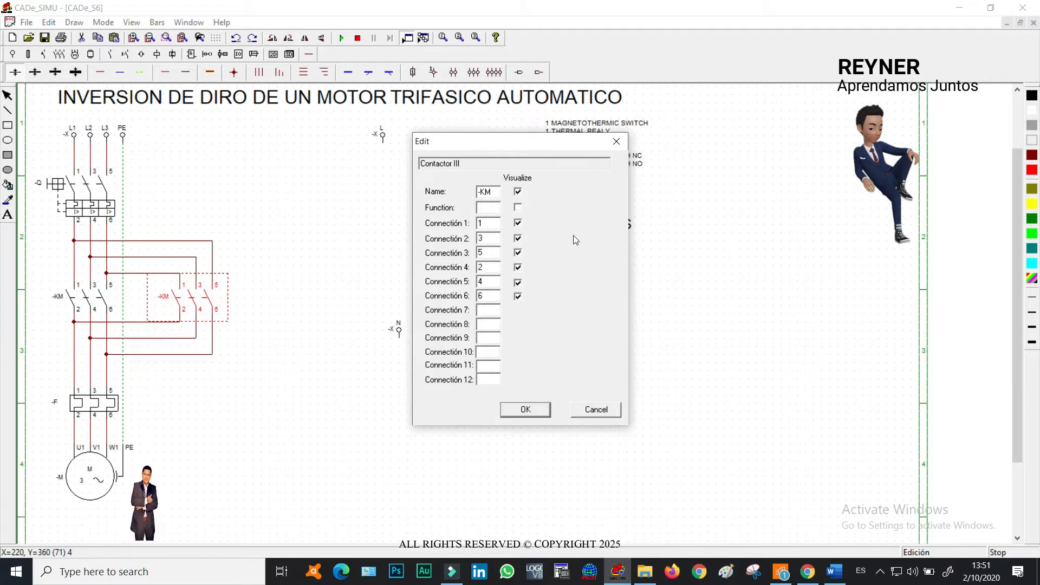
left_click(529, 409)
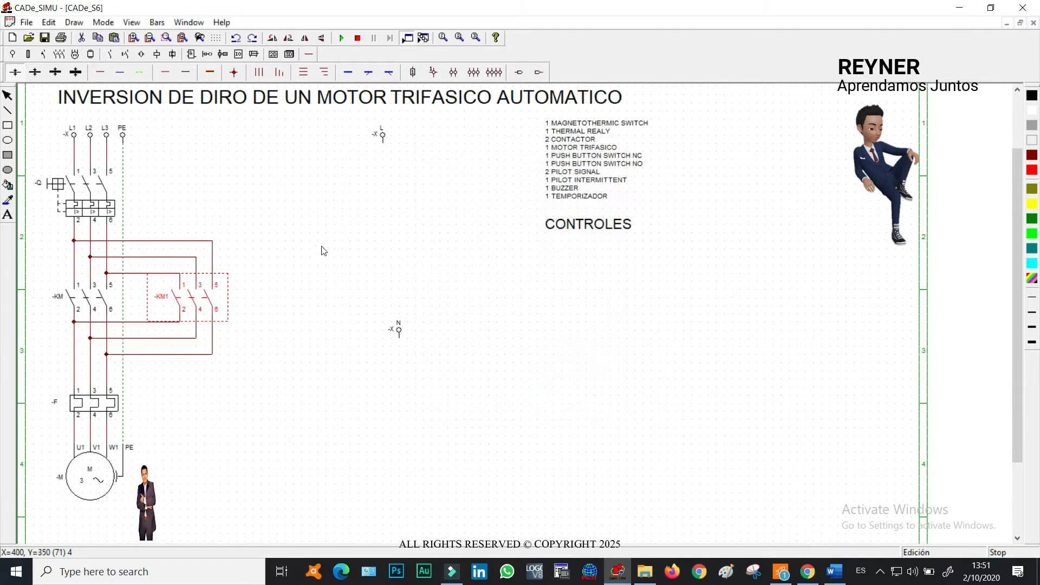
left_click(101, 407)
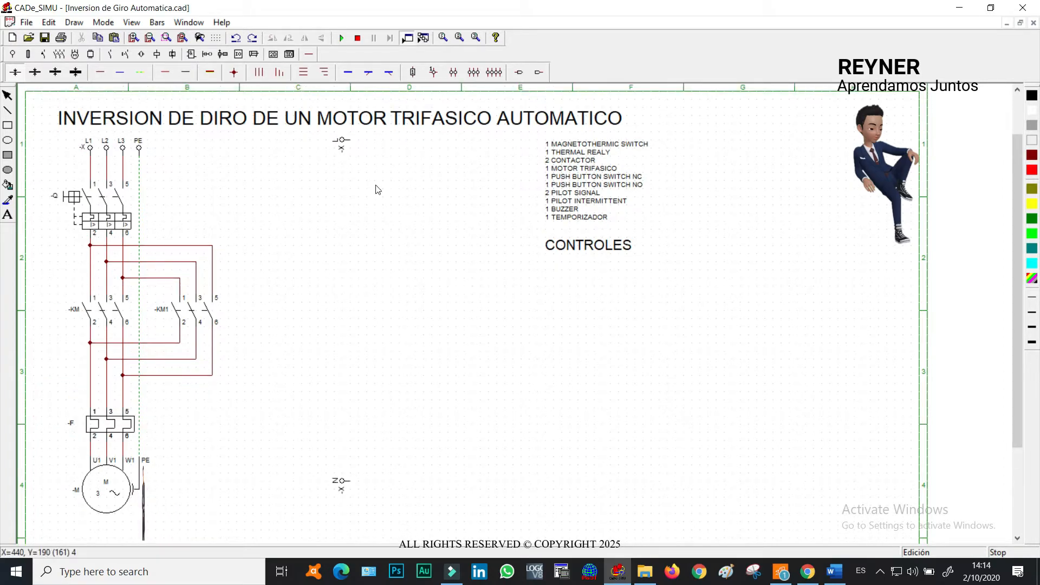
- Move the L and N control supply terminals closer to the power circuit, keeping L above N
left_click_drag(352, 149, 287, 149)
left_click_drag(343, 486, 274, 486)
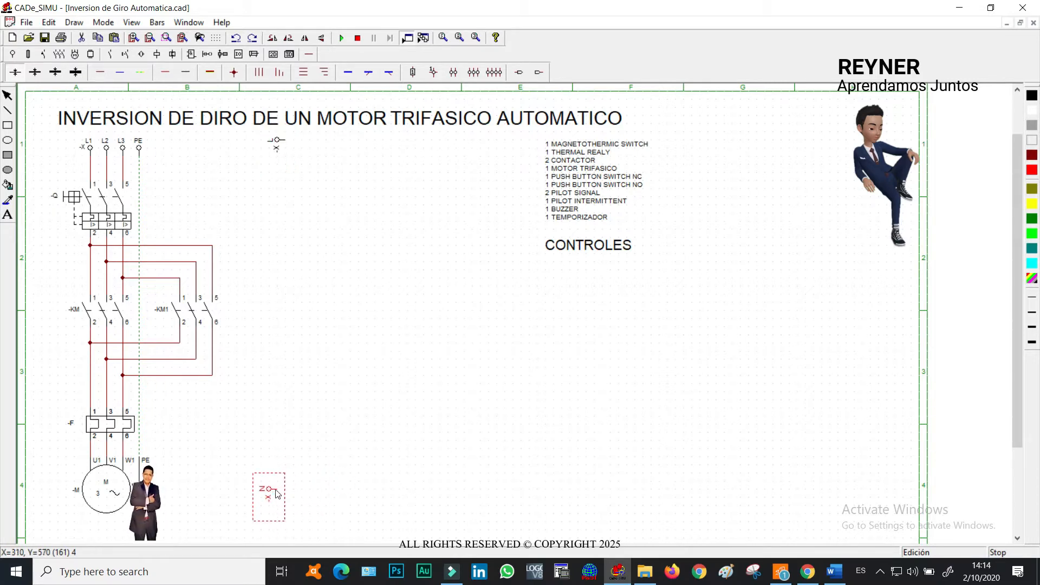
left_click(350, 406)
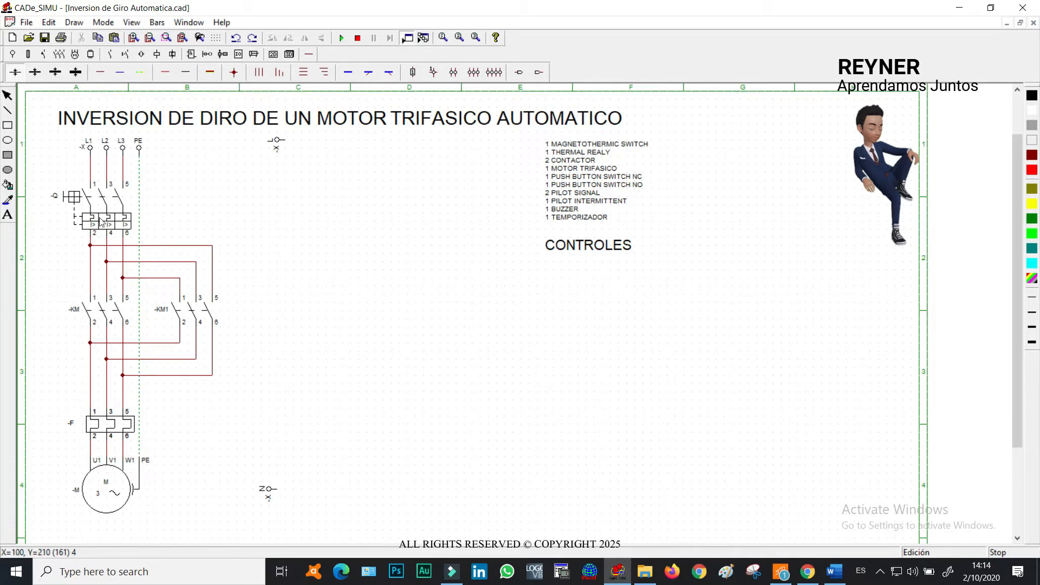
left_click(100, 313)
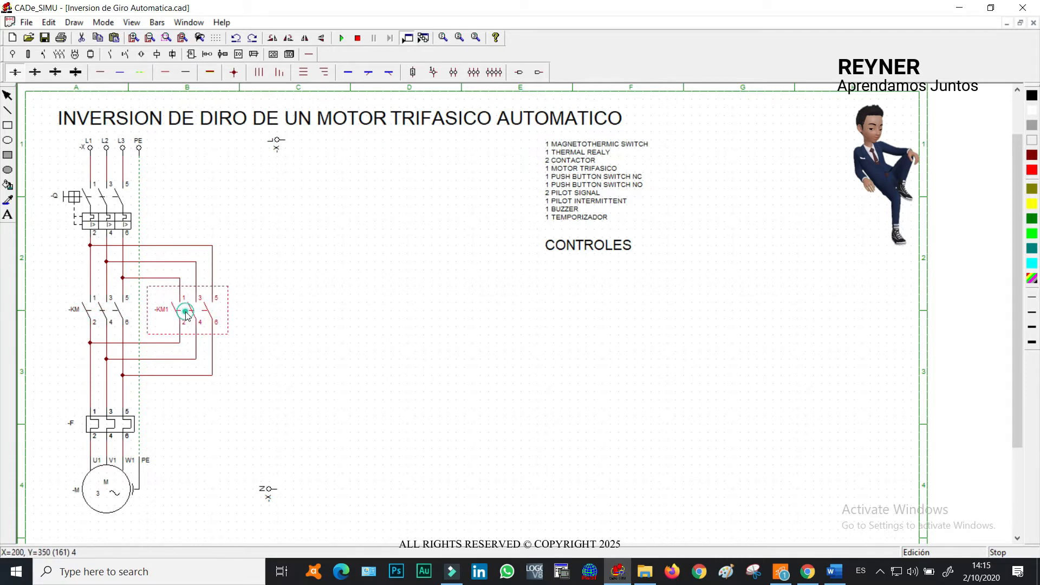
left_click(124, 426)
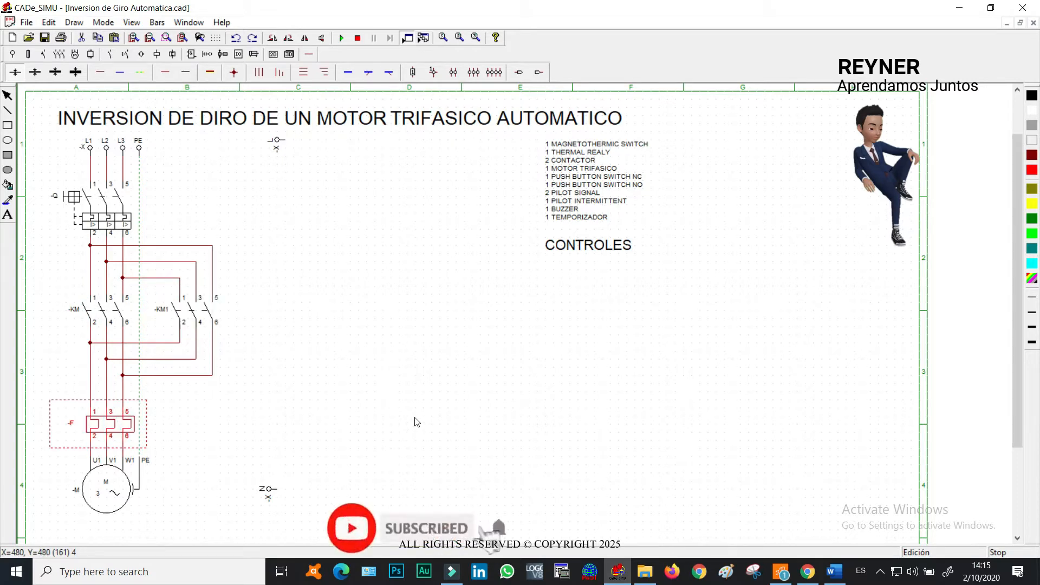
left_click(401, 472)
left_click(121, 426)
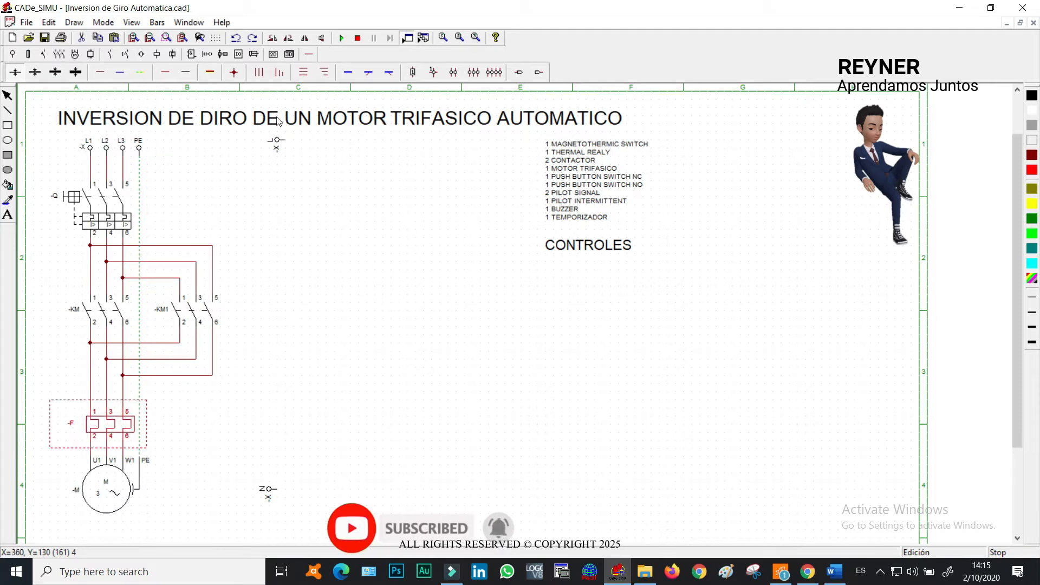
- Place the thermal relay's auxiliary contact pair, NC 95-96 and NO 97-98, just below the L terminal to start the control circuit
left_click(125, 56)
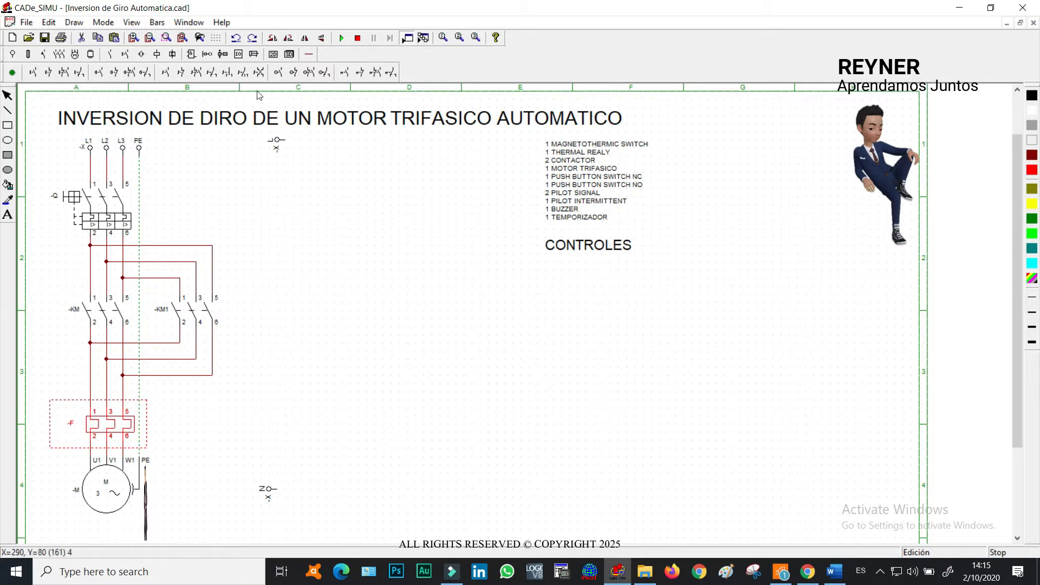
left_click(376, 72)
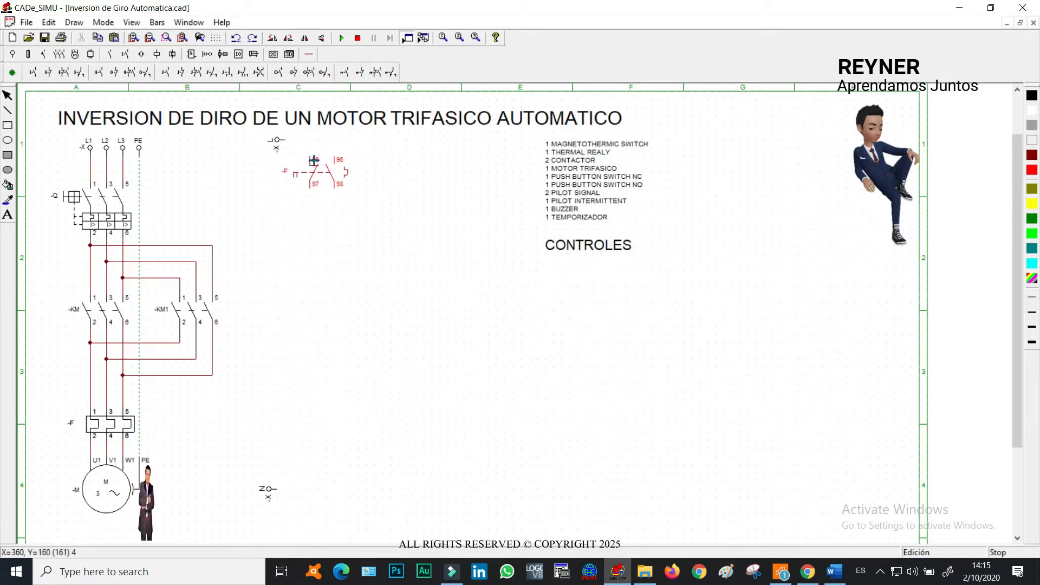
left_click(314, 158)
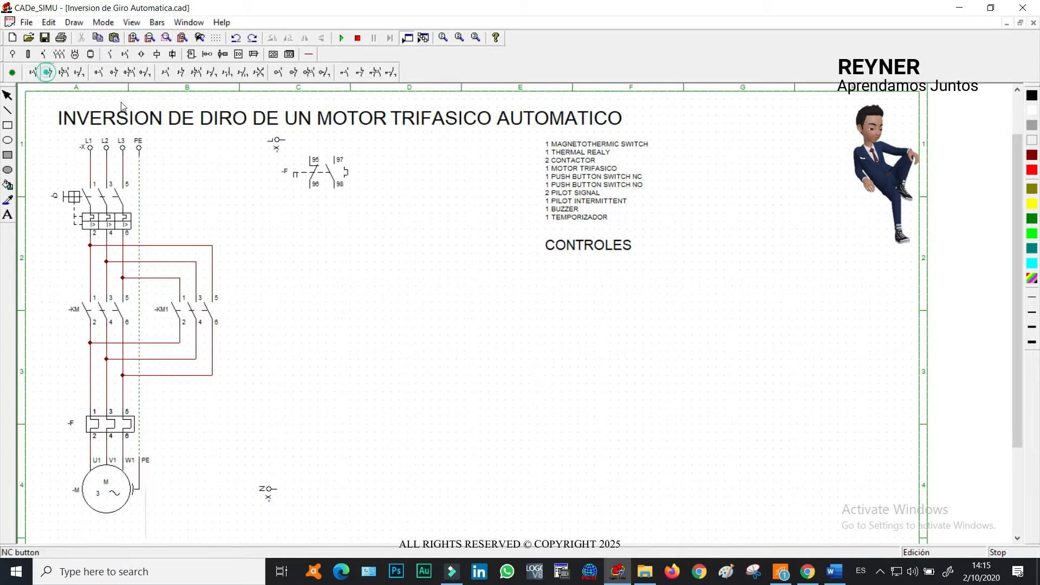
- Place an NC push button (11-12) below the thermal relay's NC contact and an NO push button (13-14) beneath it
left_click(48, 72)
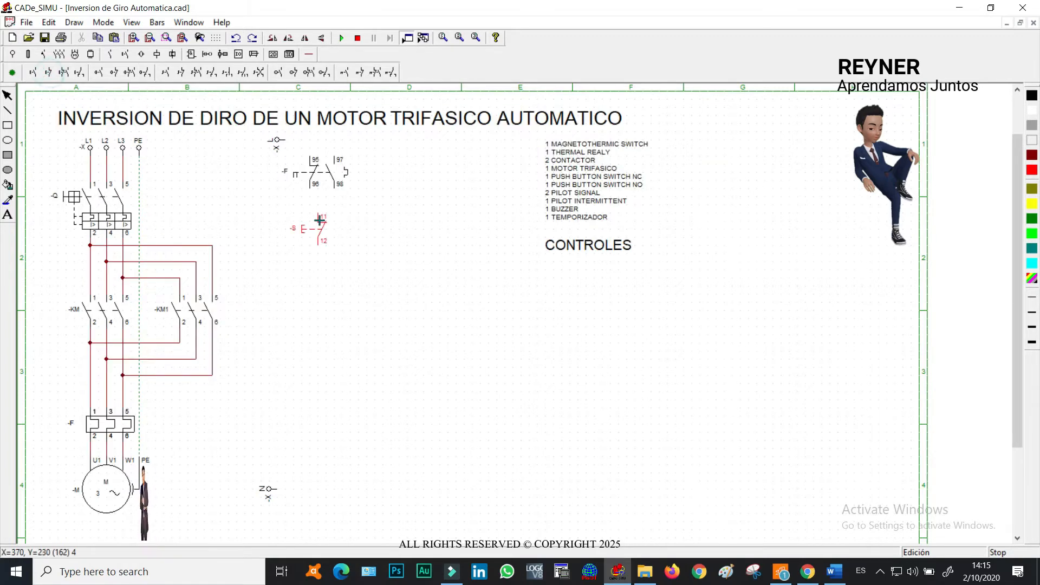
left_click(313, 219)
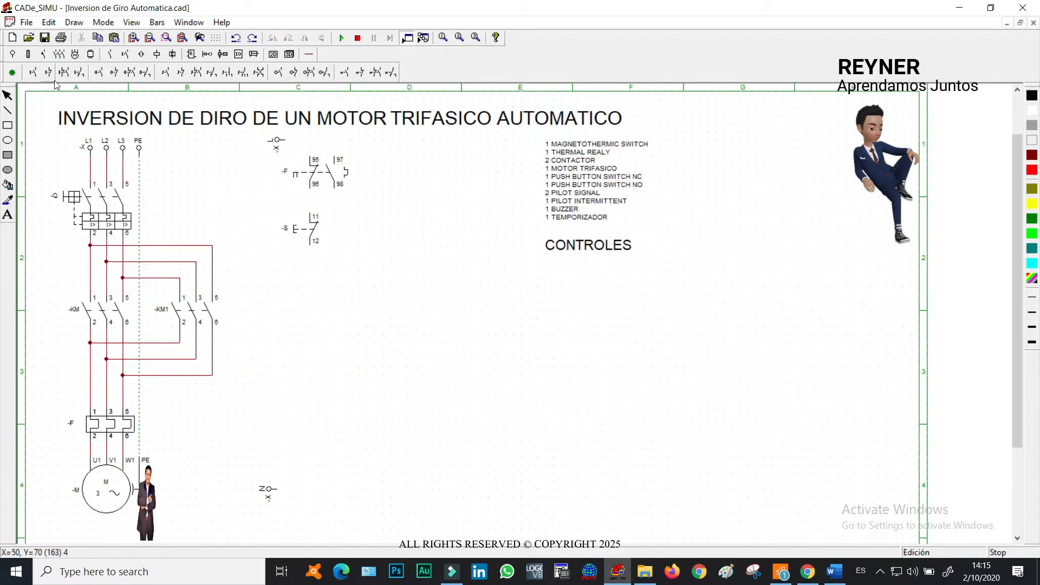
left_click(33, 73)
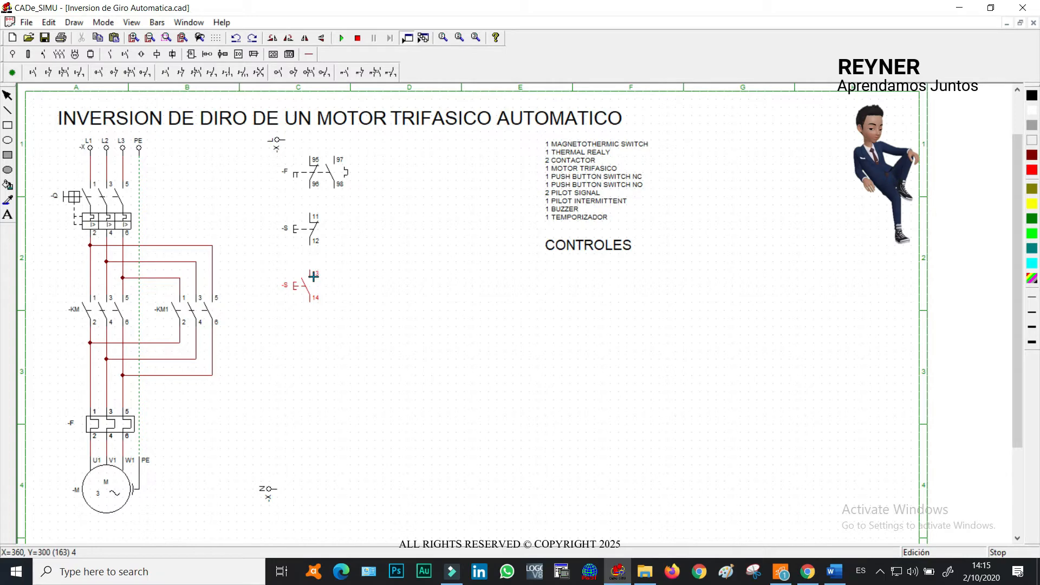
left_click(310, 285)
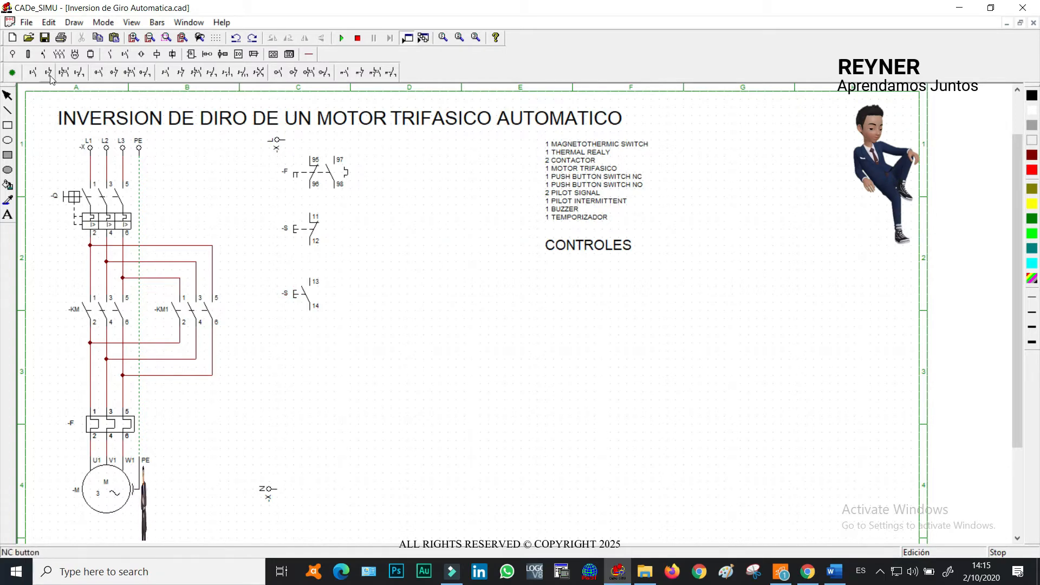
- Place a timer coil and two contactor coils in a row above the level of the N terminal
left_click(158, 54)
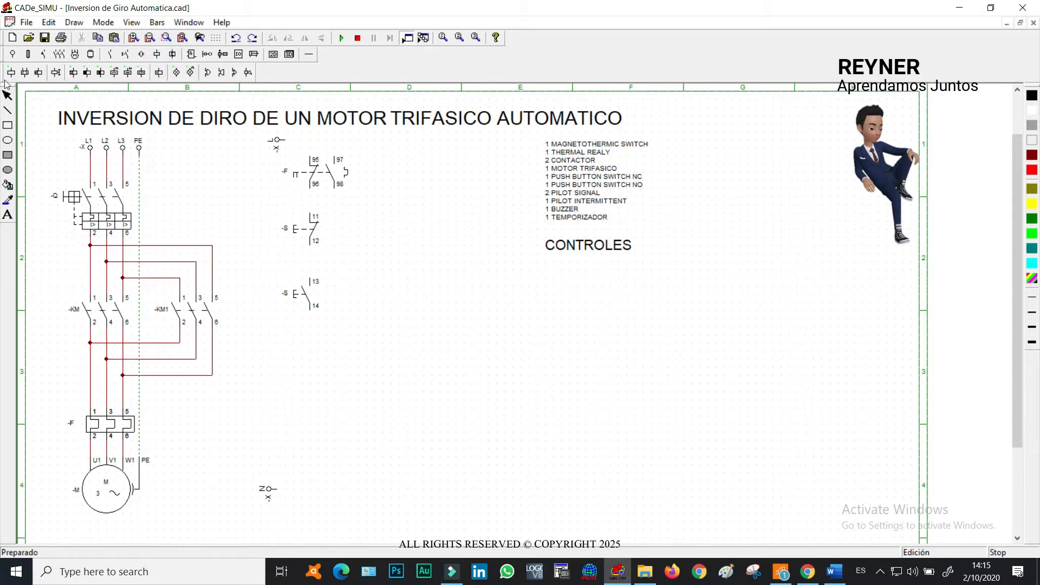
left_click(74, 74)
left_click(659, 412)
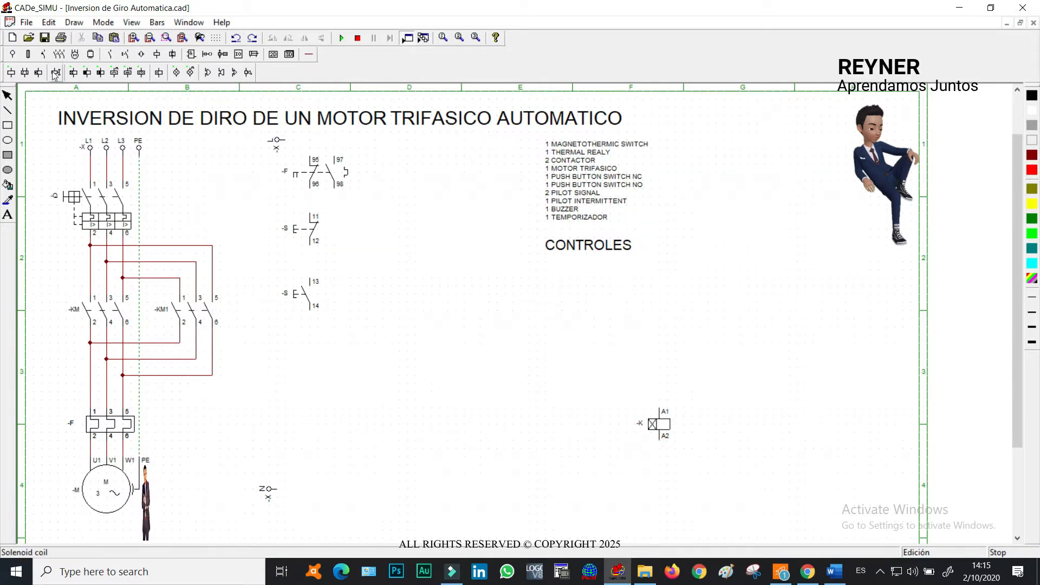
left_click(11, 72)
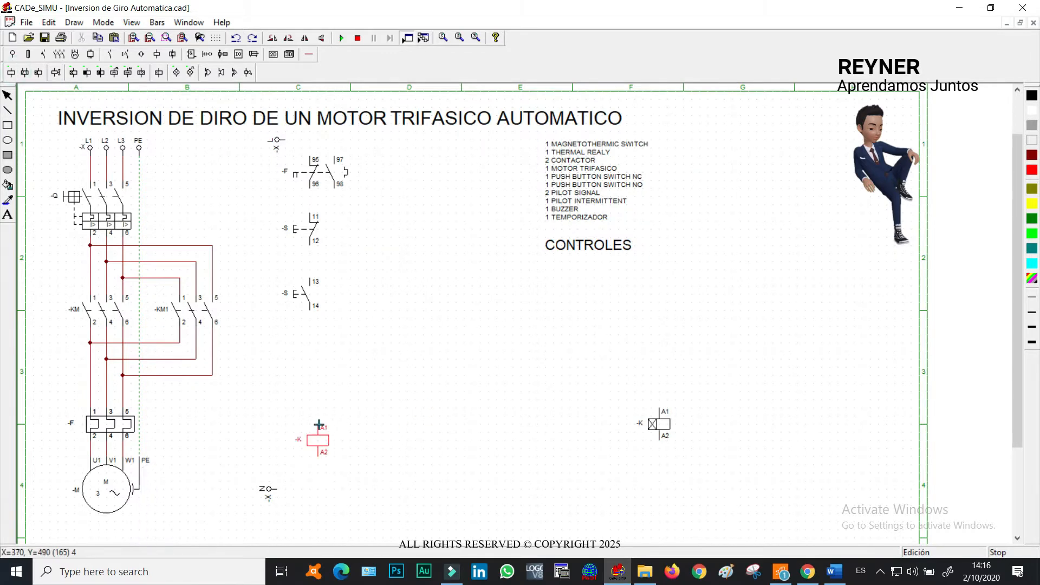
left_click(310, 425)
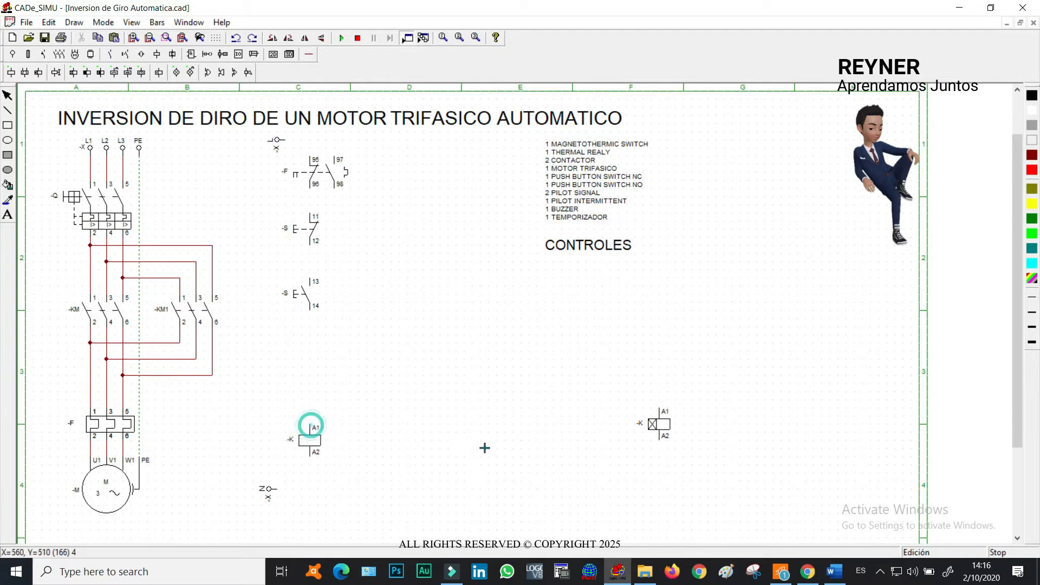
left_click(483, 427)
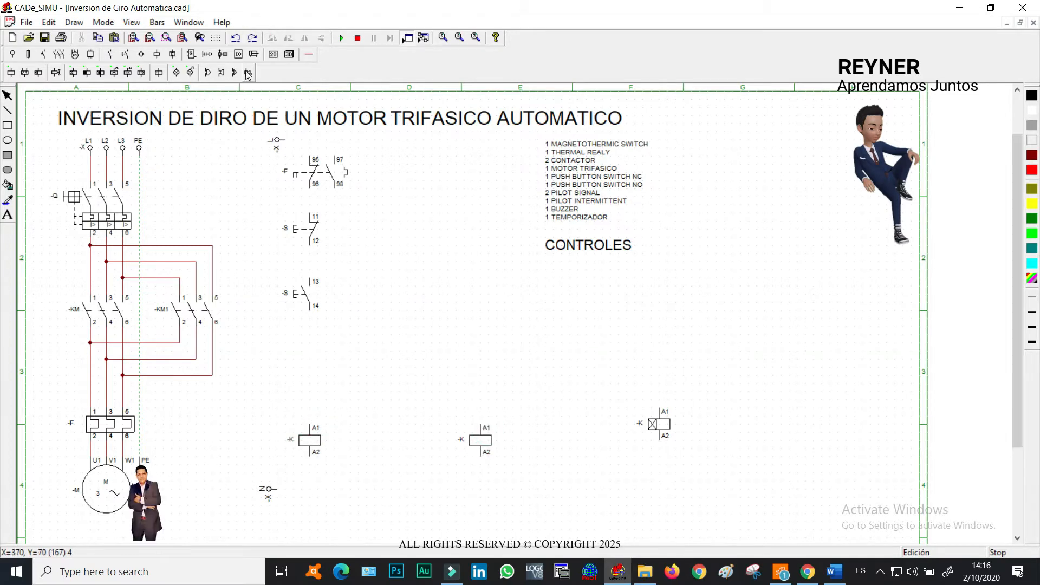
- Place a pilot lamp beside each contactor coil, and an intermittent lamp and a buzzer to the right of the timer coil
left_click(190, 72)
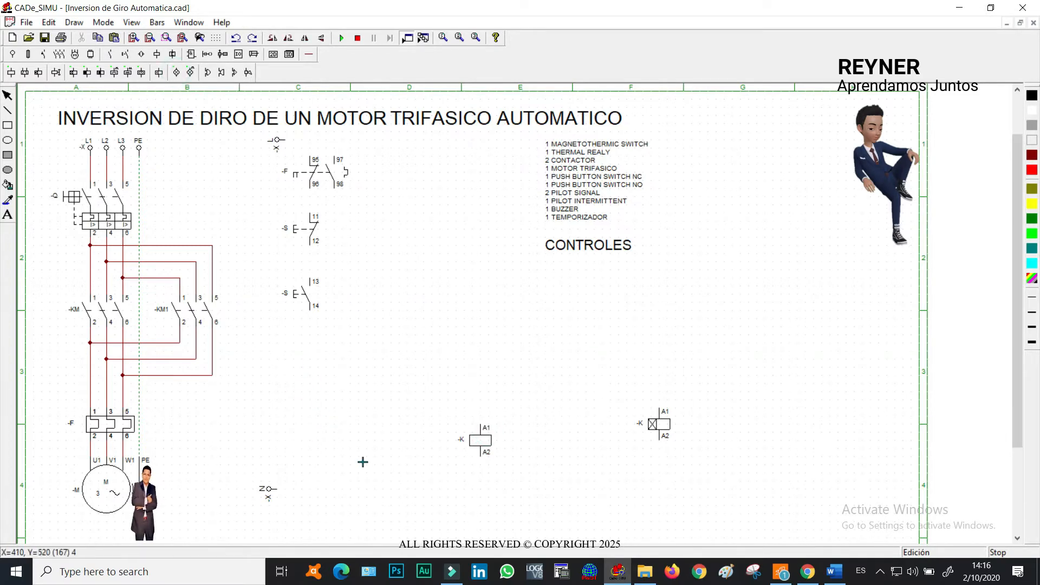
left_click(363, 429)
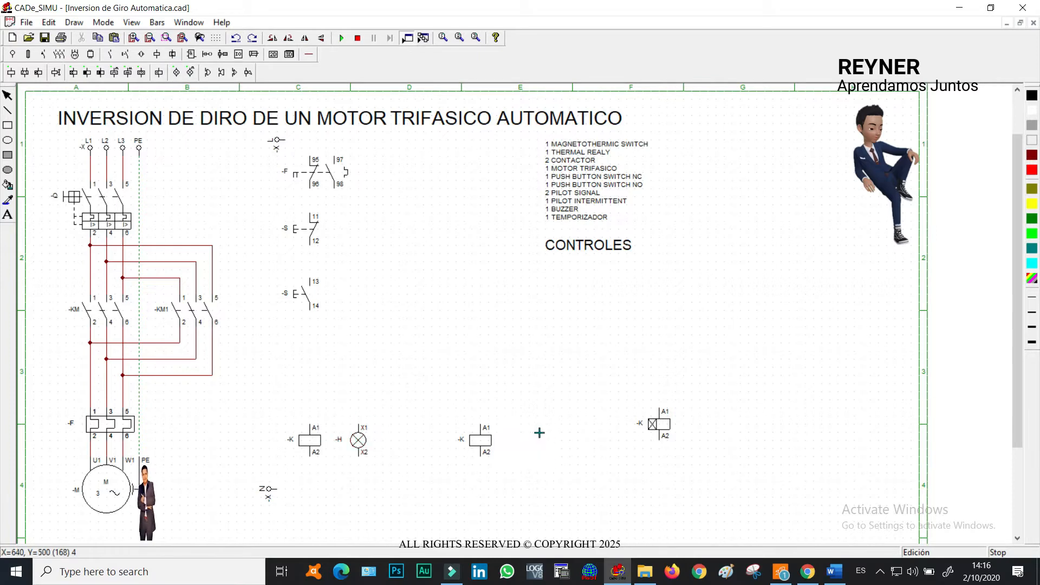
left_click(526, 426)
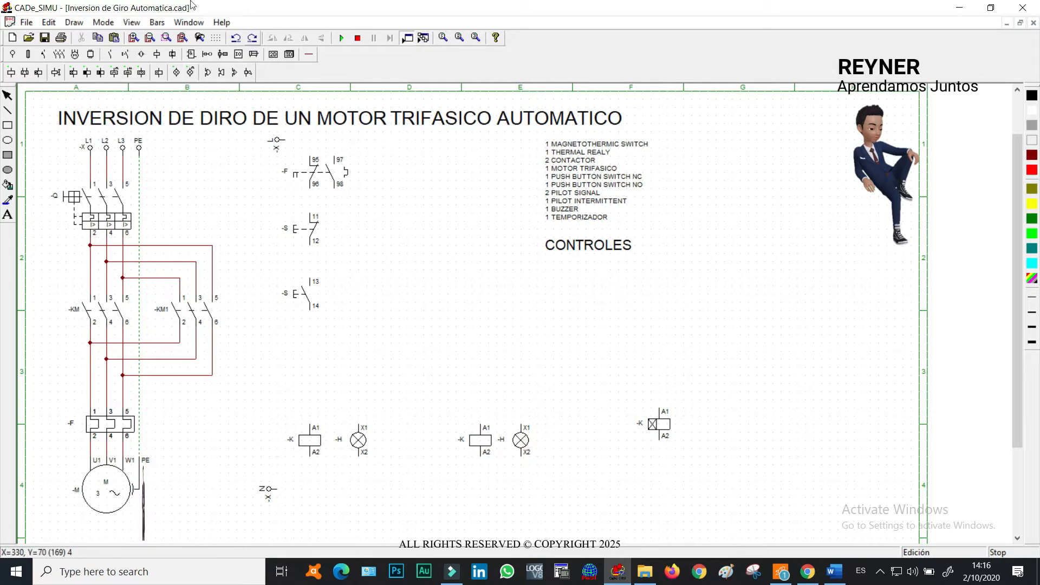
left_click(191, 72)
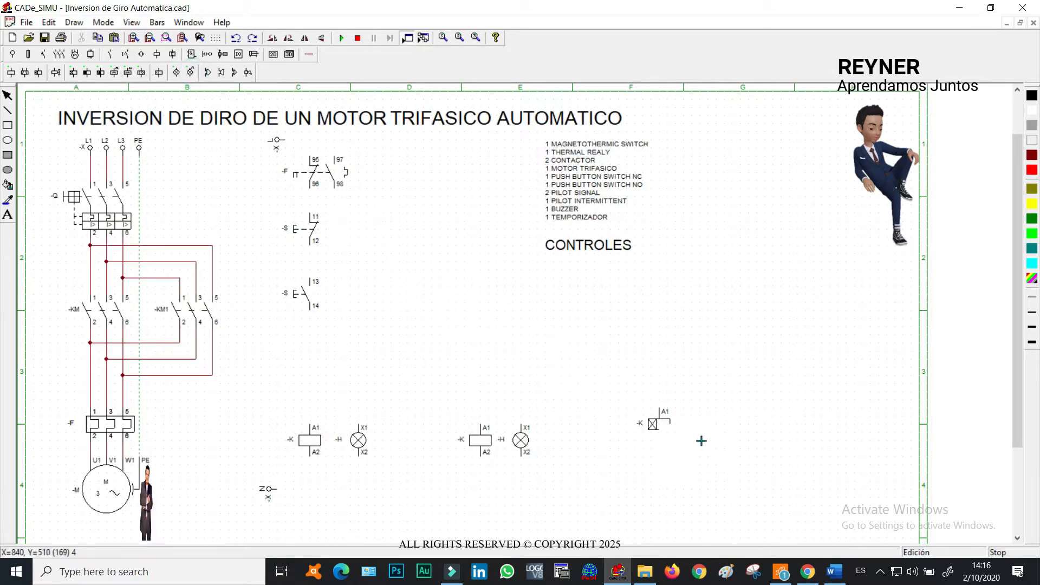
left_click(722, 413)
left_click(208, 74)
left_click(782, 419)
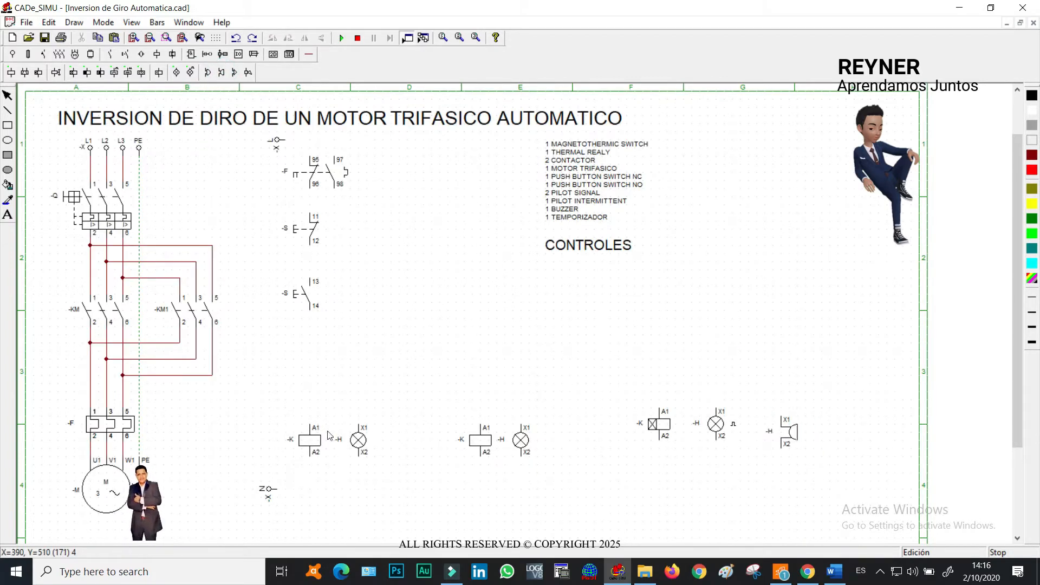
- Shift the first contactor coil slightly up and left, and raise its neighbouring lamp to the same level
left_click_drag(305, 438, 297, 431)
left_click(401, 366)
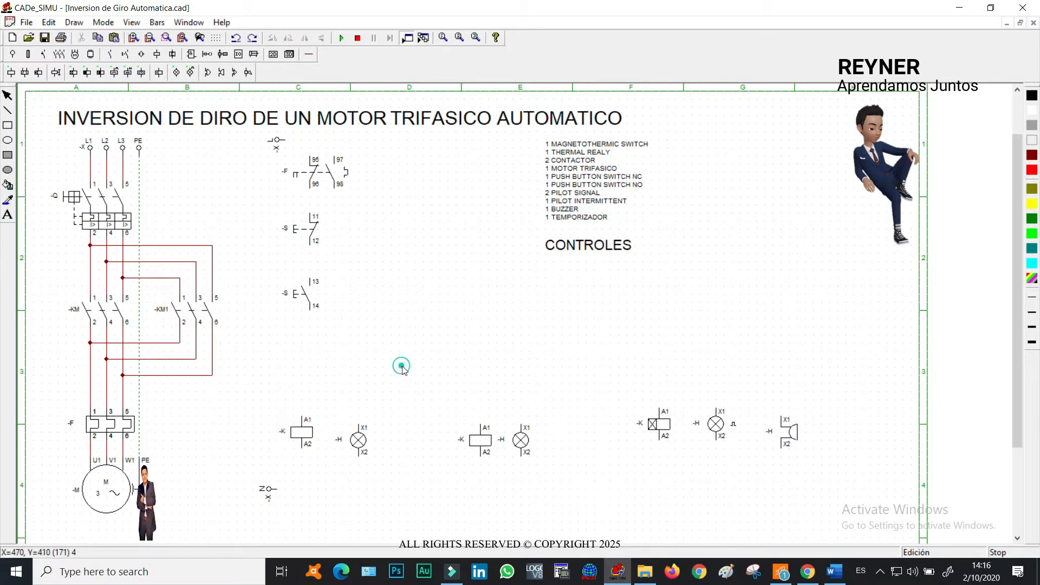
left_click_drag(358, 450, 357, 441)
left_click(413, 369)
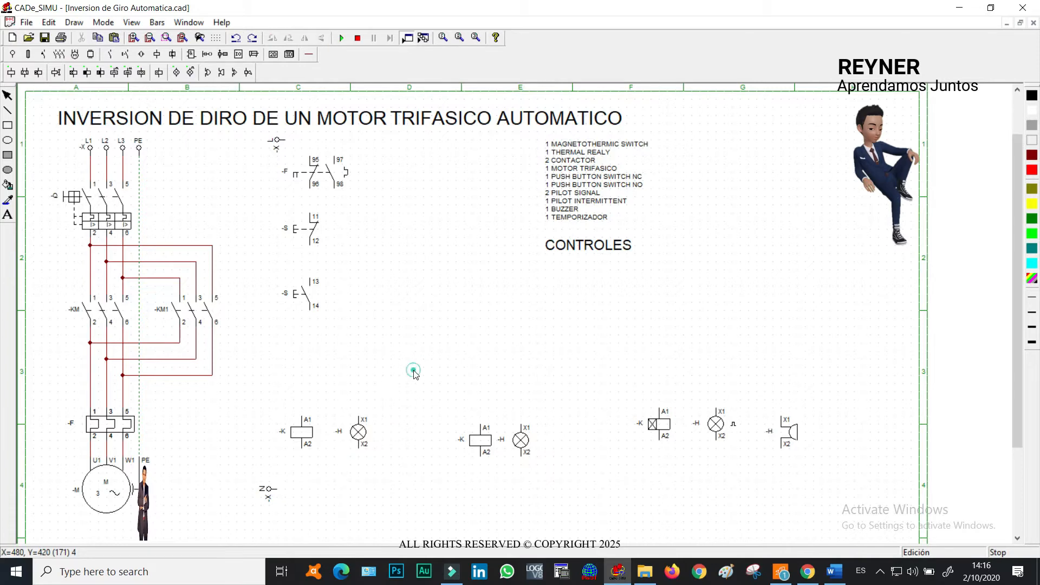
- Rename the first contactor coil as -KM and its lamp as -H1, moving the lamp slightly closer to the coil
double_click(301, 432)
left_click(488, 189)
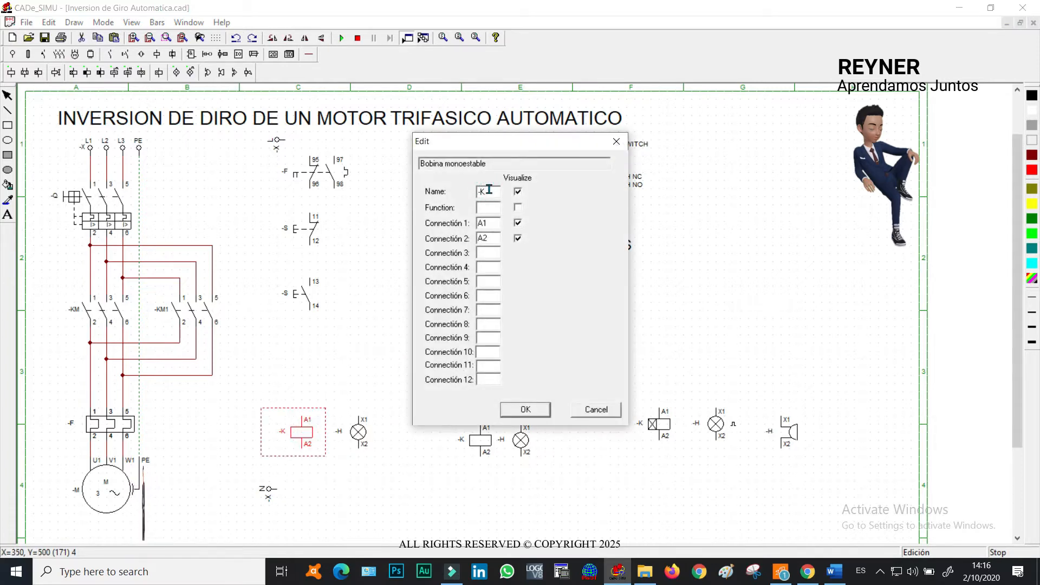
left_click(525, 409)
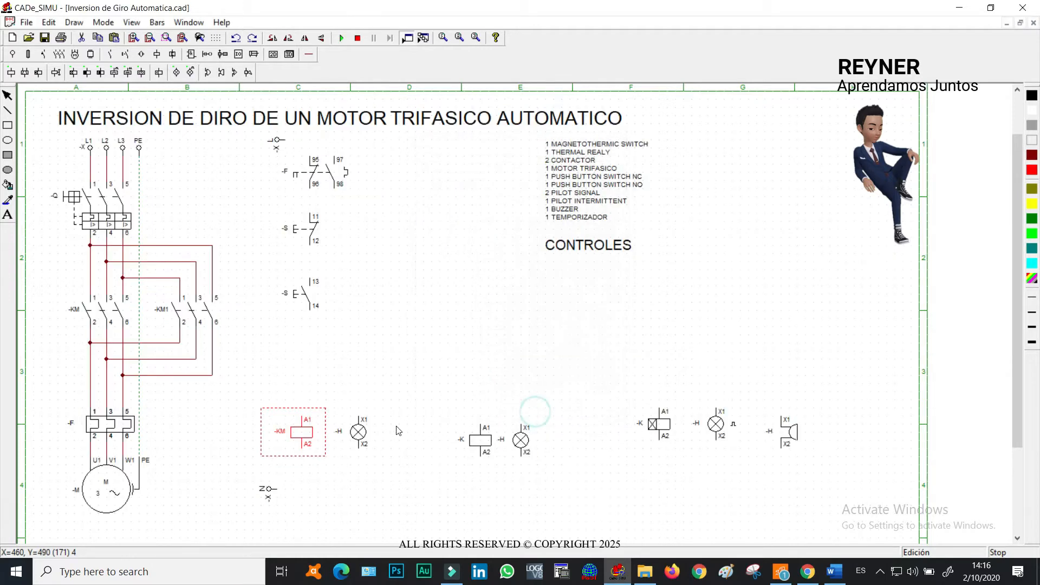
left_click(357, 430)
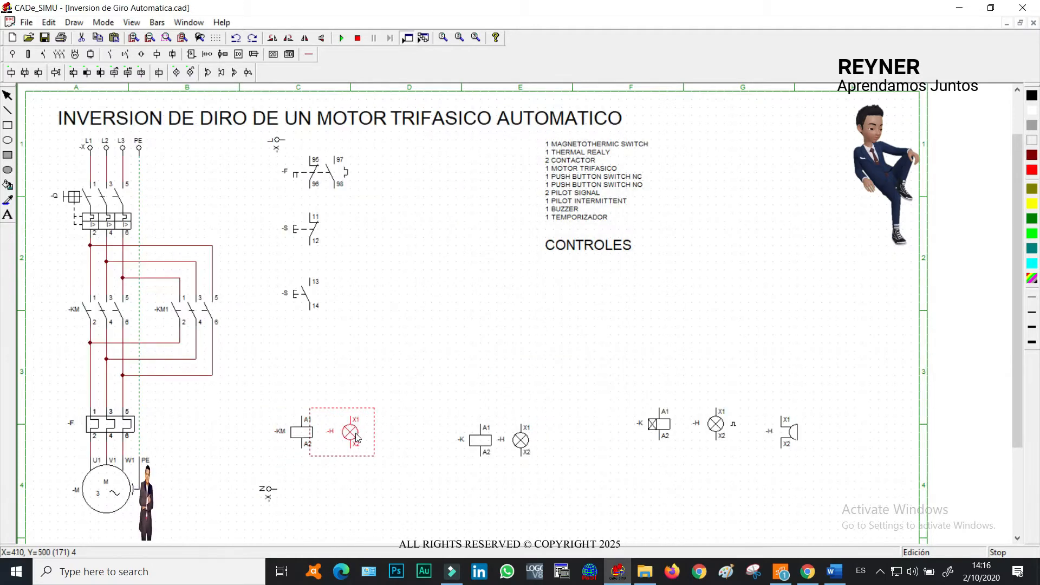
double_click(357, 430)
left_click(492, 222)
type("1")
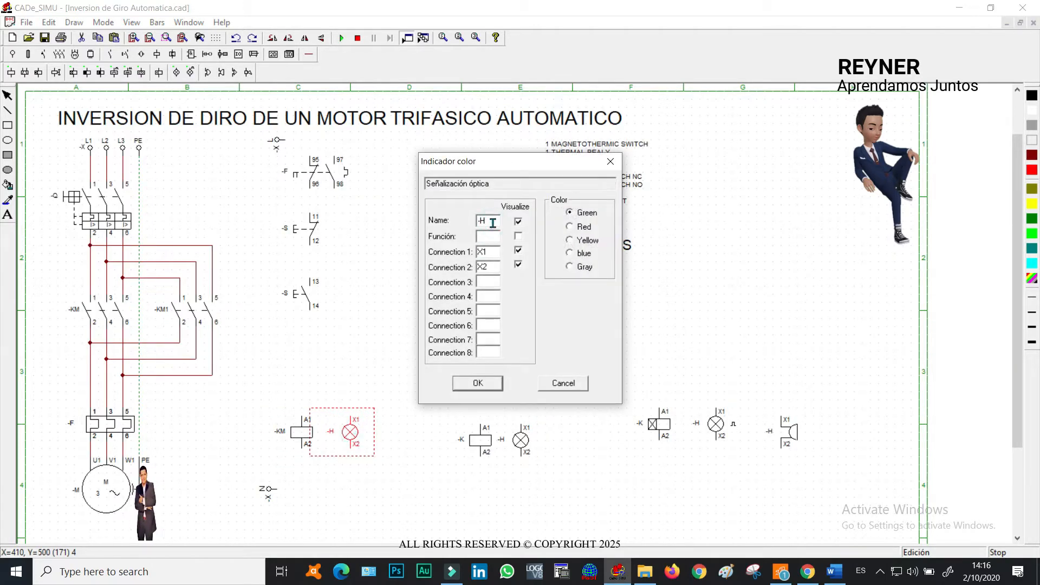
left_click(478, 383)
- Move the second contactor coil next to lamp -H1, level with it, and rename the coil as -KM1
left_click_drag(477, 447, 413, 440)
double_click(428, 434)
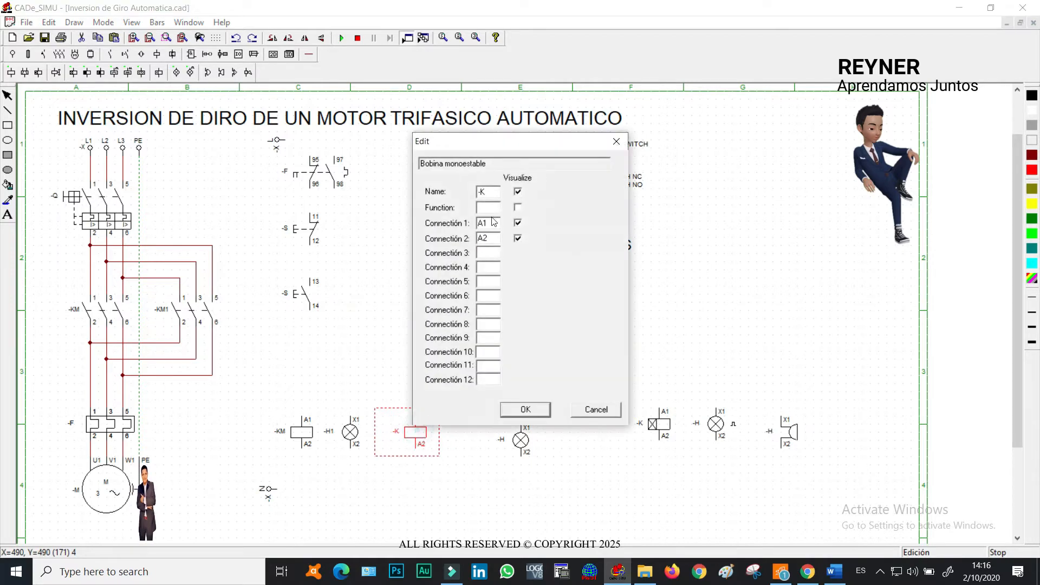
type("M1")
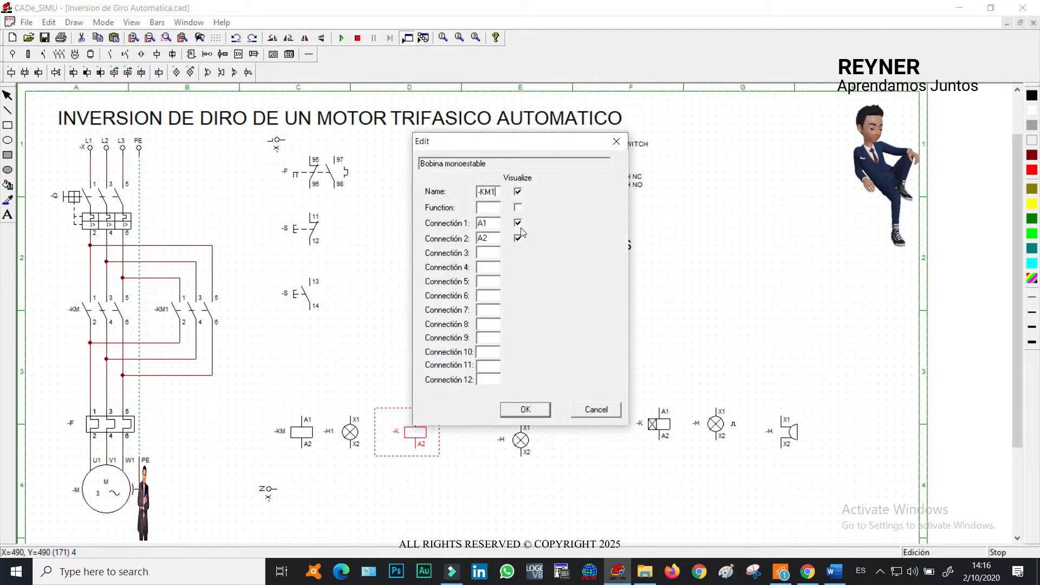
left_click(524, 409)
- Move the second pilot lamp beside coil -KM1, rename it as -H2 and set its colour to blue
left_click_drag(515, 440, 472, 442)
double_click(472, 442)
left_click(484, 219)
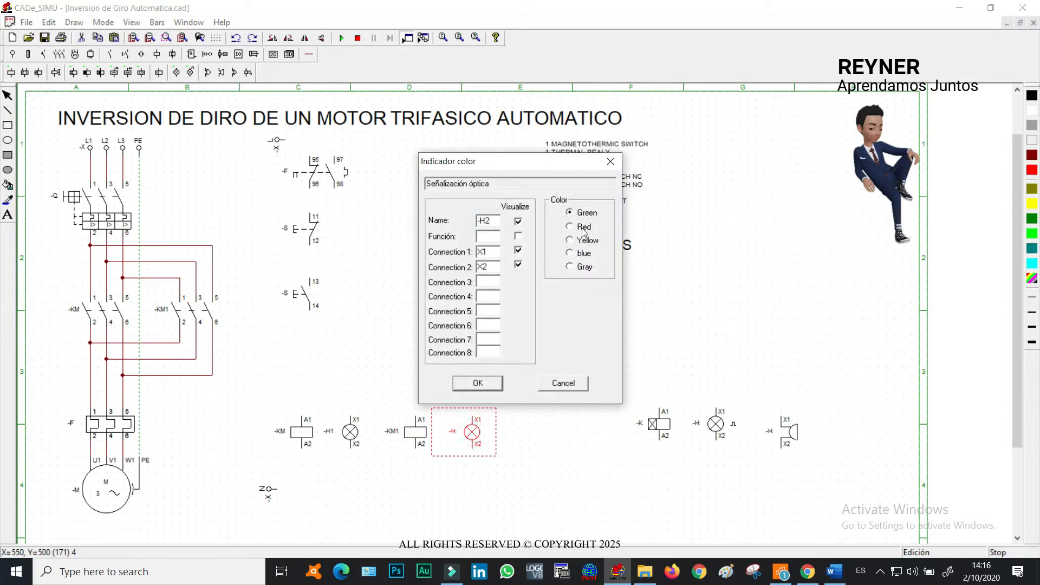
left_click(569, 254)
left_click(478, 383)
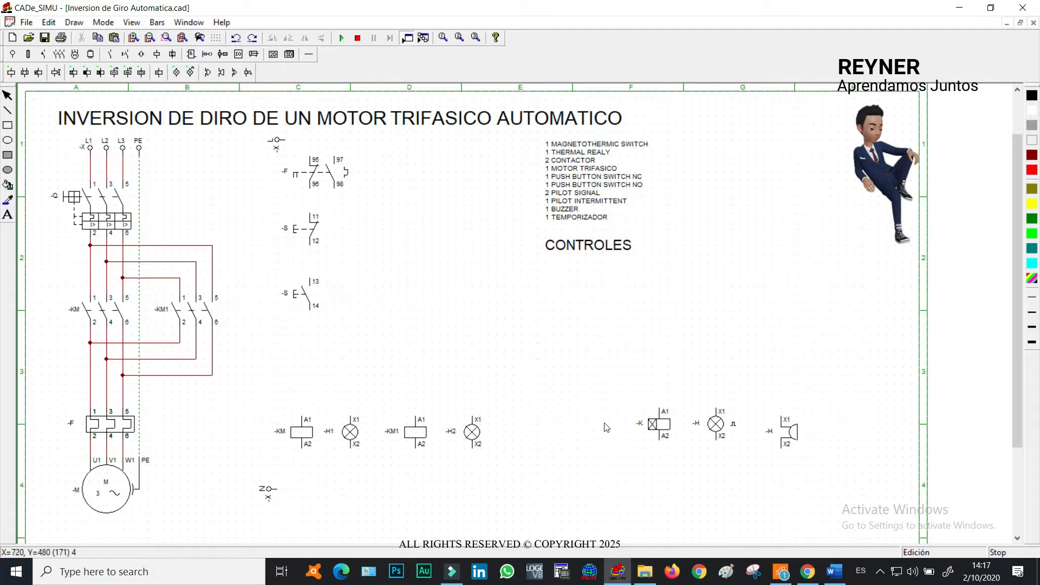
- Line up the timer coil, intermittent lamp and buzzer in the same row, evenly spaced after lamp -H2
left_click_drag(667, 437, 539, 442)
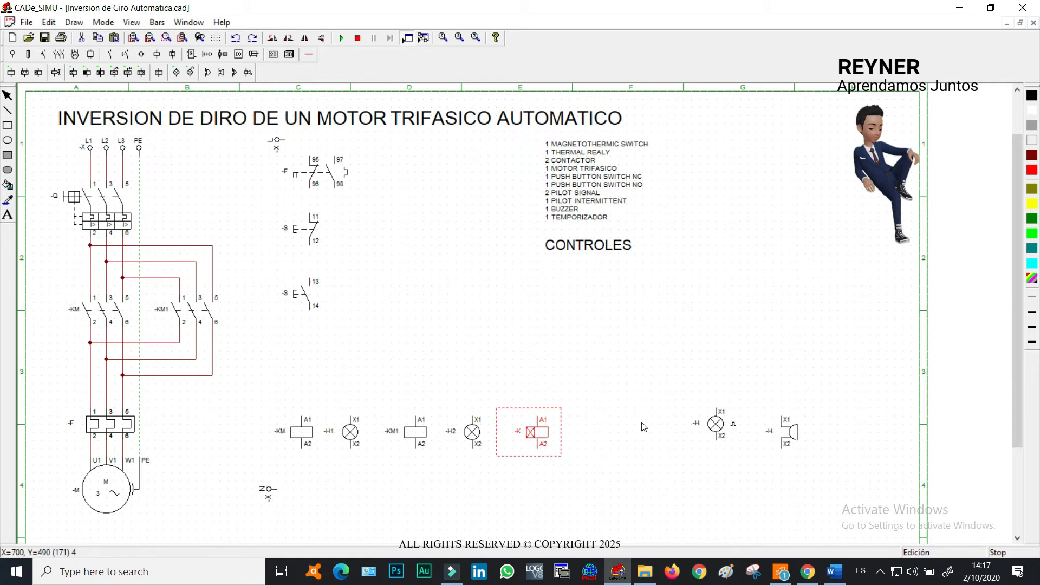
left_click_drag(713, 427, 594, 432)
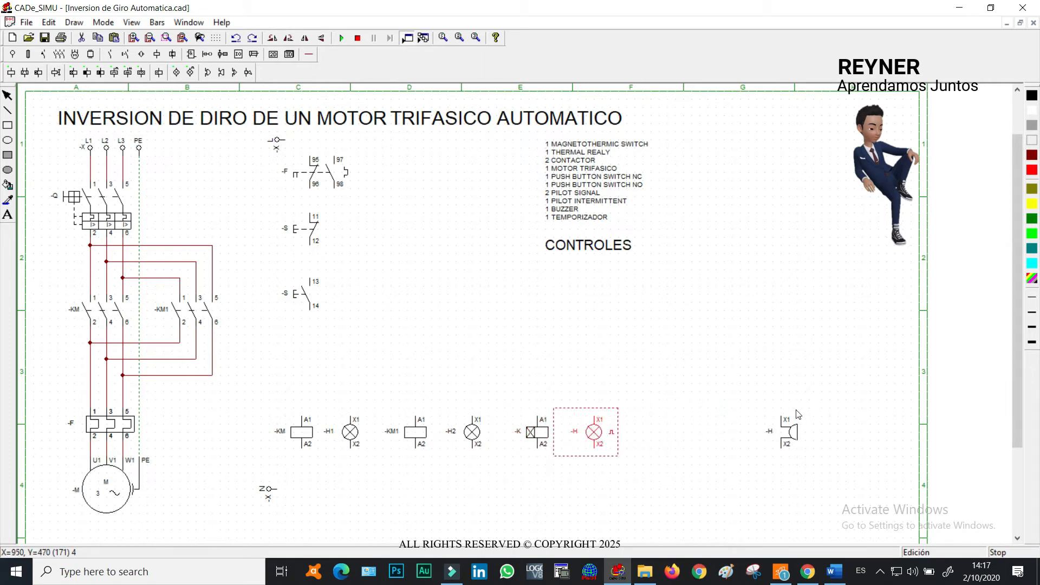
left_click_drag(785, 433, 660, 438)
left_click(706, 320)
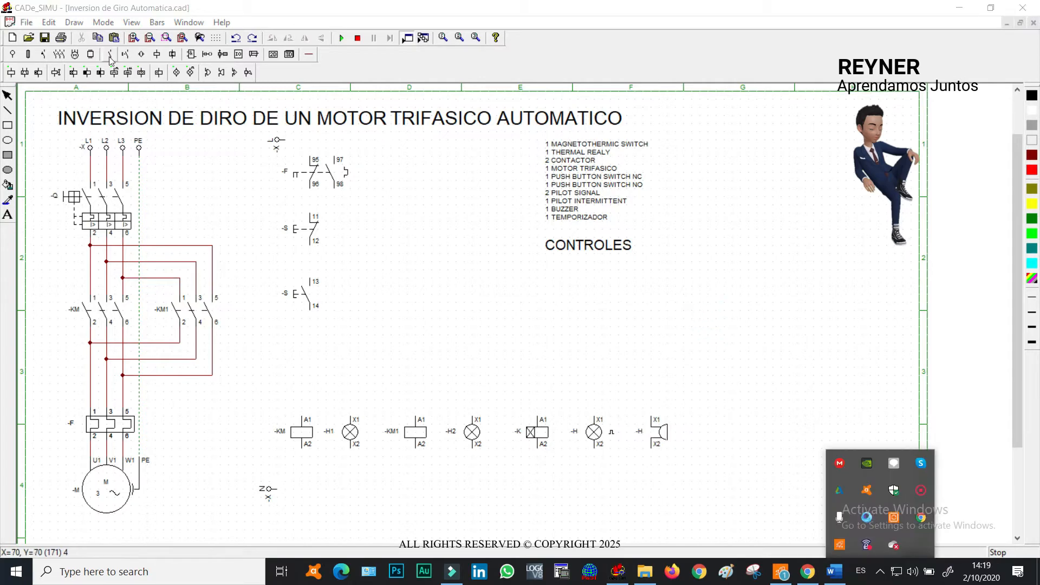
- Place a normally open auxiliary contact (13-14) to the right of the NO push button, level with it
left_click(110, 55)
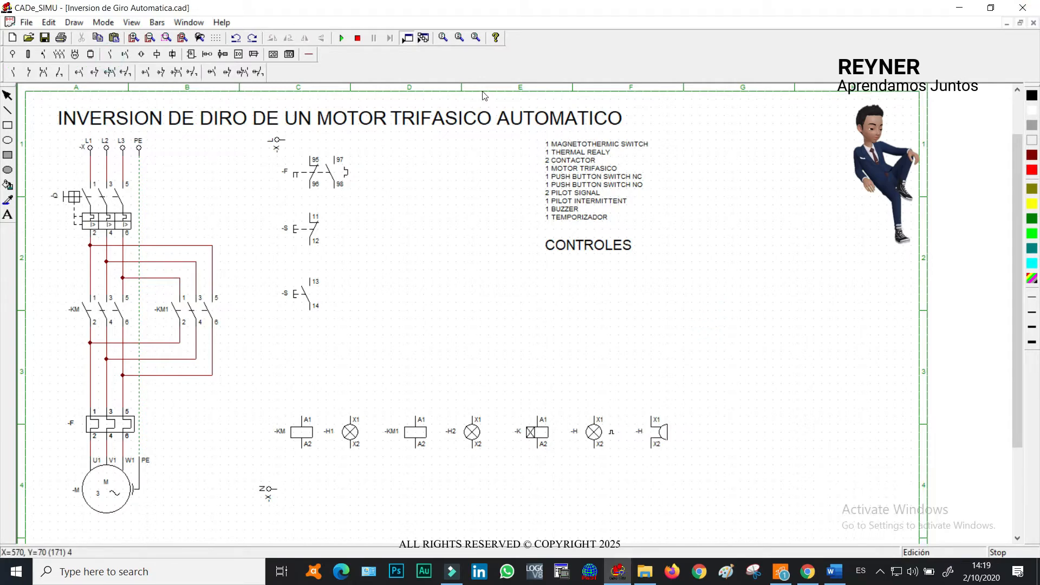
left_click(28, 72)
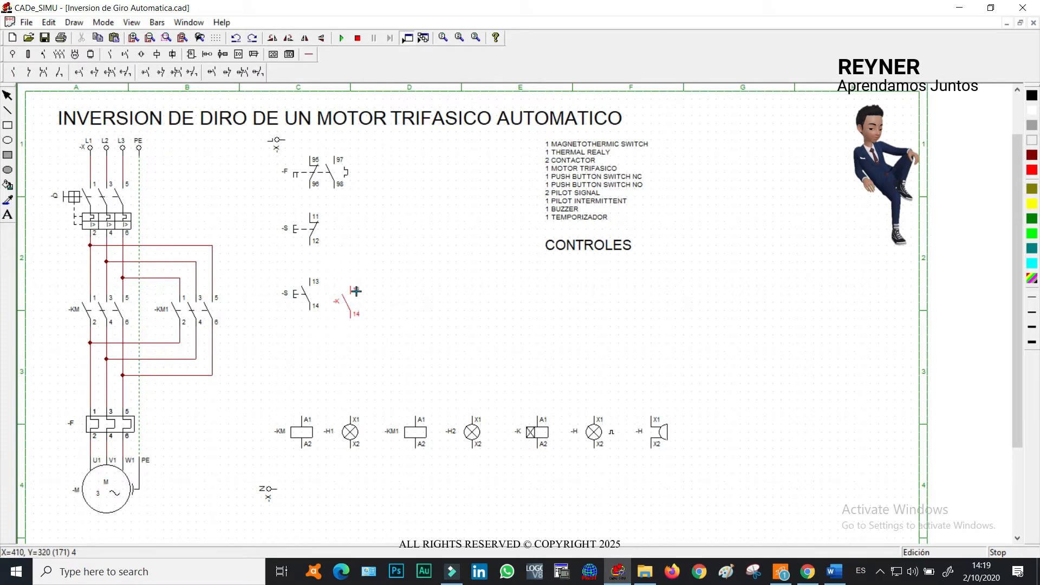
left_click(360, 280)
key("Escape")
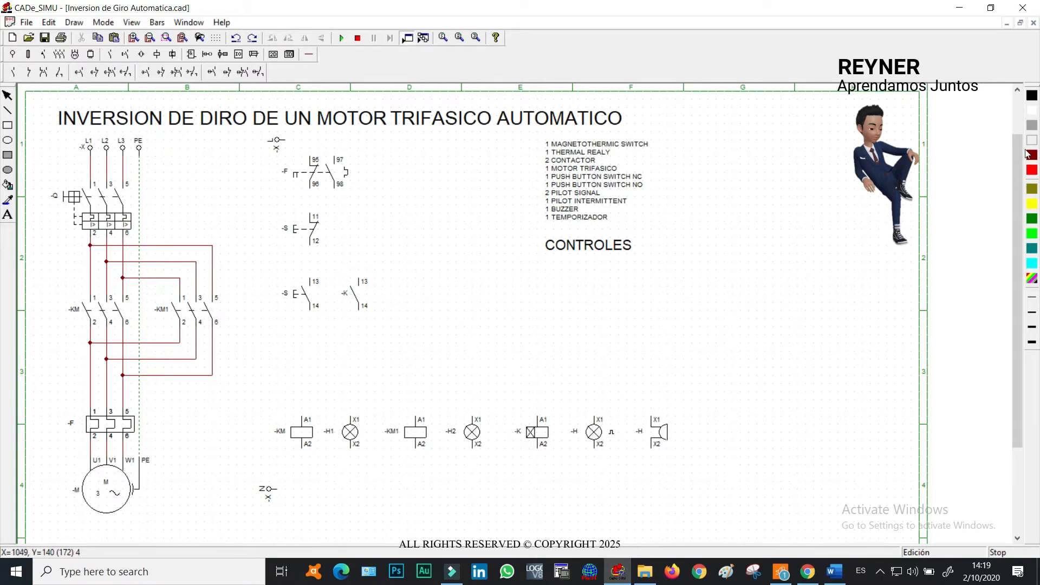
- Rename the NC push button as STOP and the NO push button as START
double_click(311, 232)
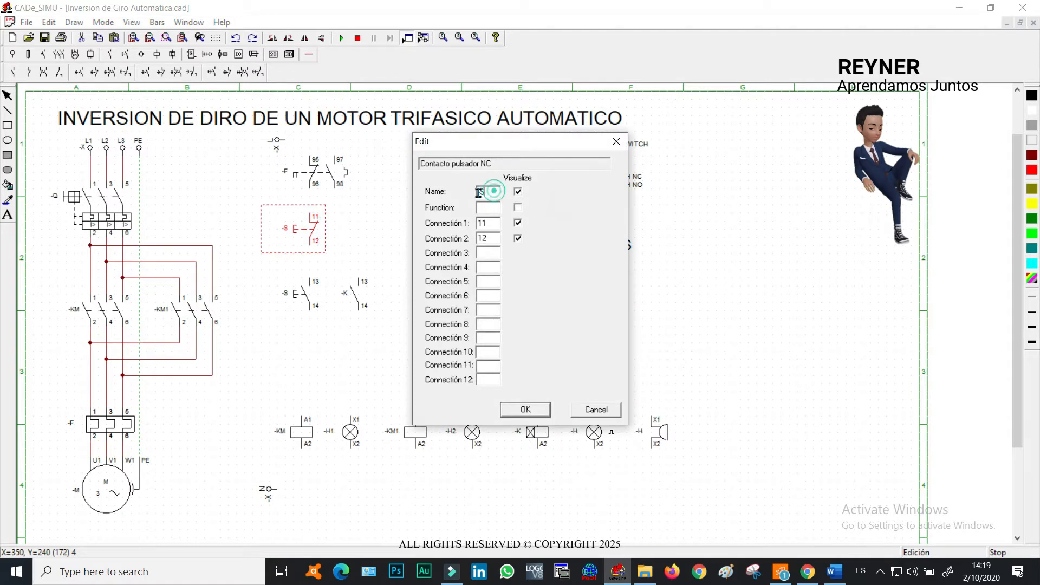
type("STOP")
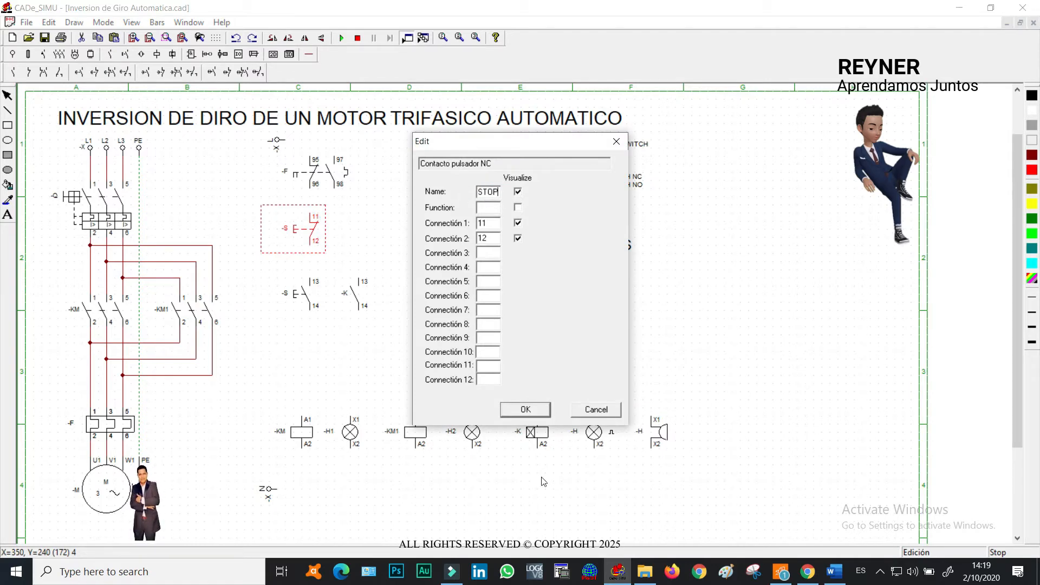
left_click(526, 410)
double_click(300, 298)
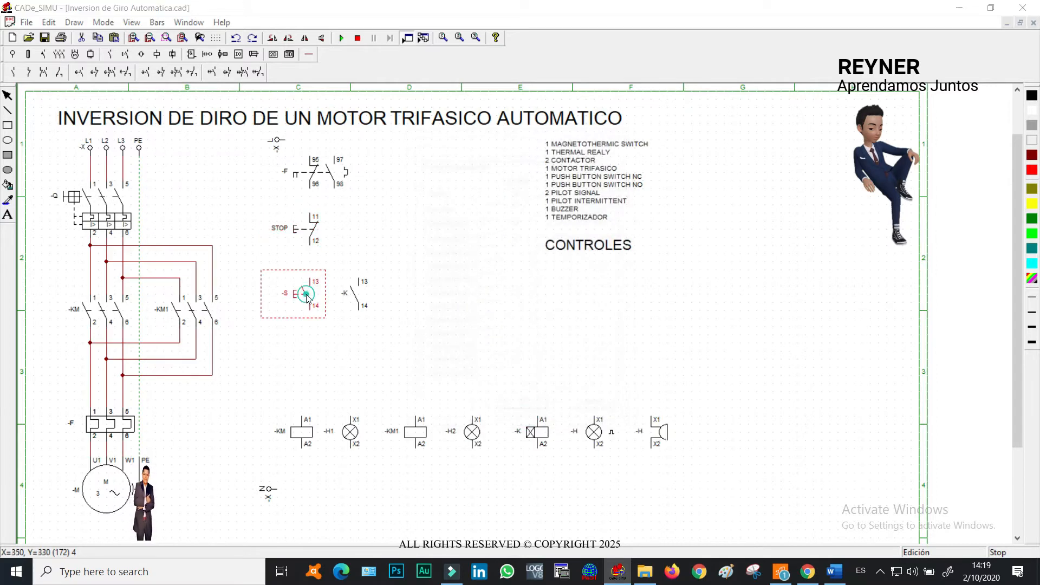
double_click(491, 193)
type("START")
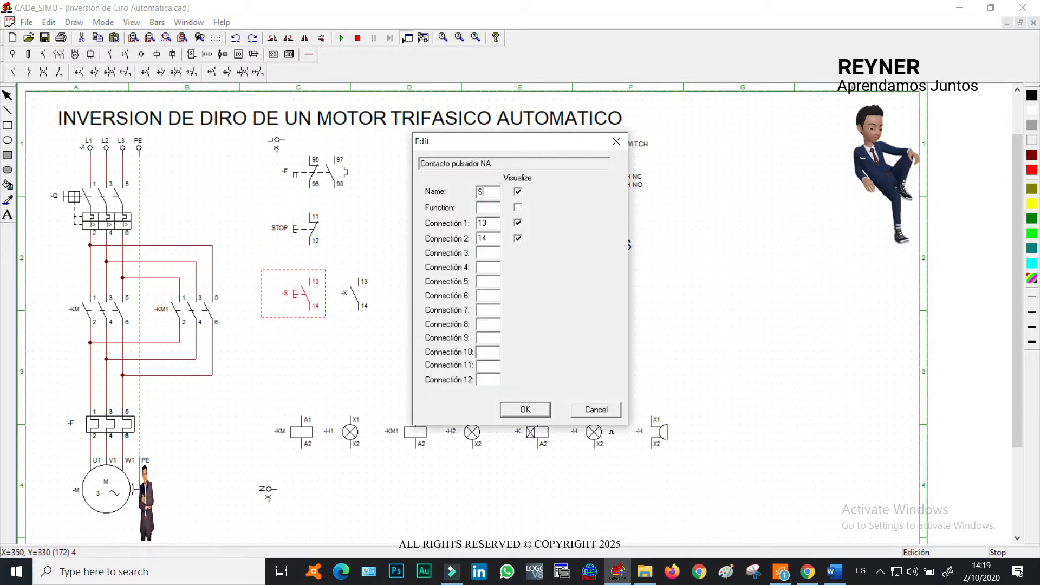
left_click(525, 409)
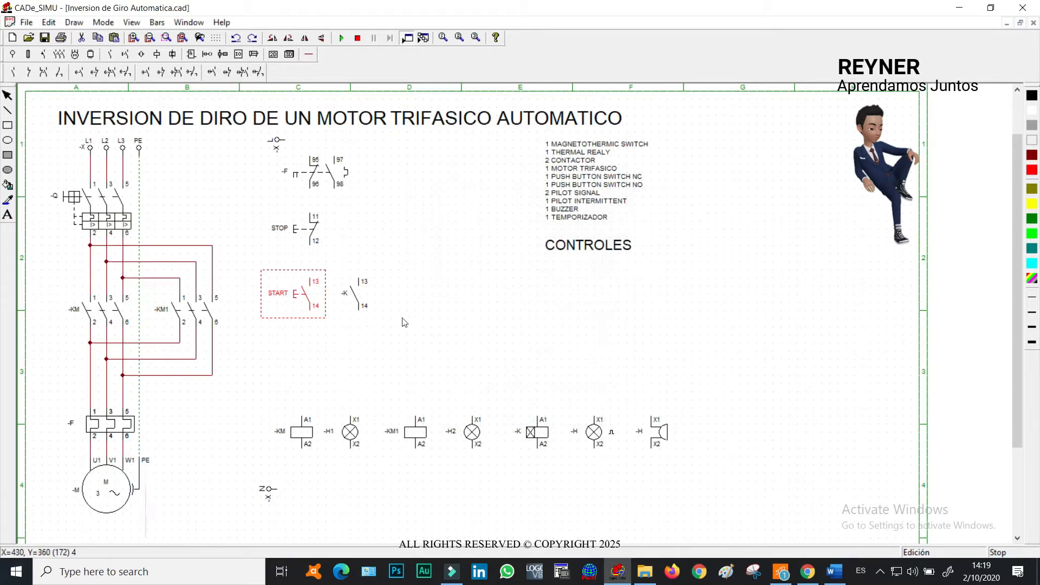
- Rename the normally open auxiliary contact next to START as -KM
left_click(436, 282)
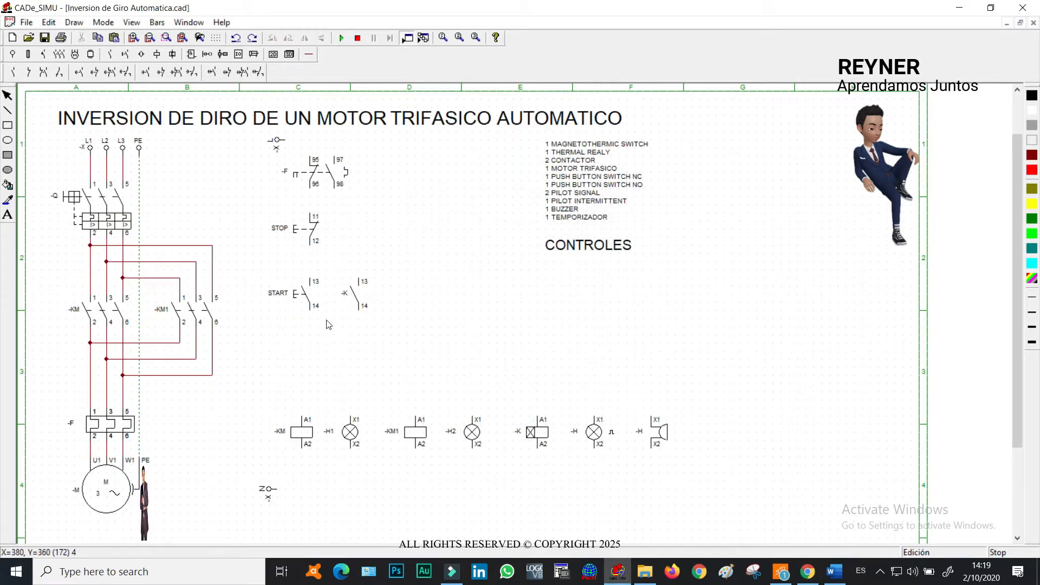
double_click(353, 291)
left_click(497, 224)
type("M")
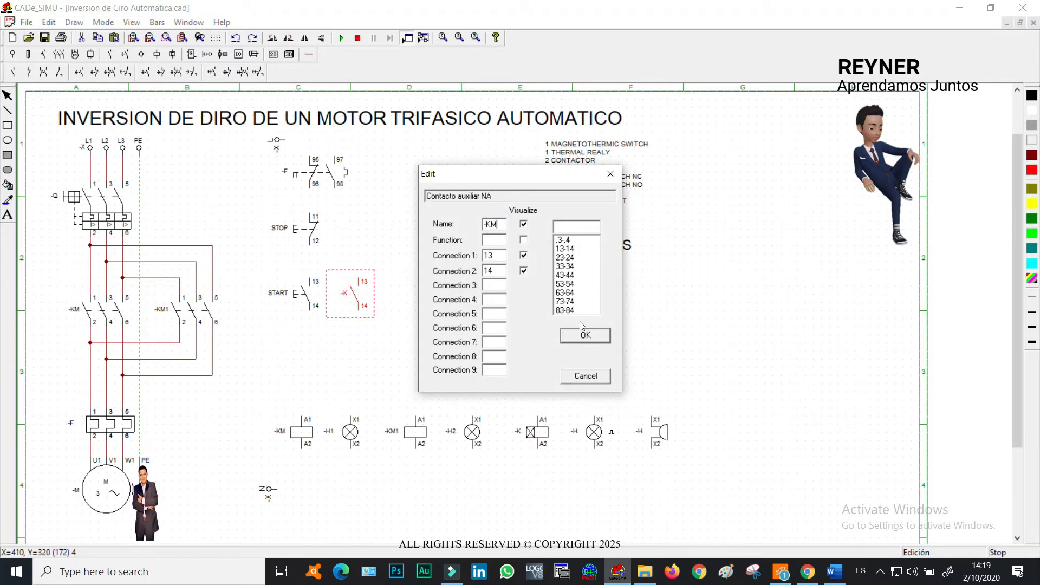
left_click(581, 330)
left_click(299, 432)
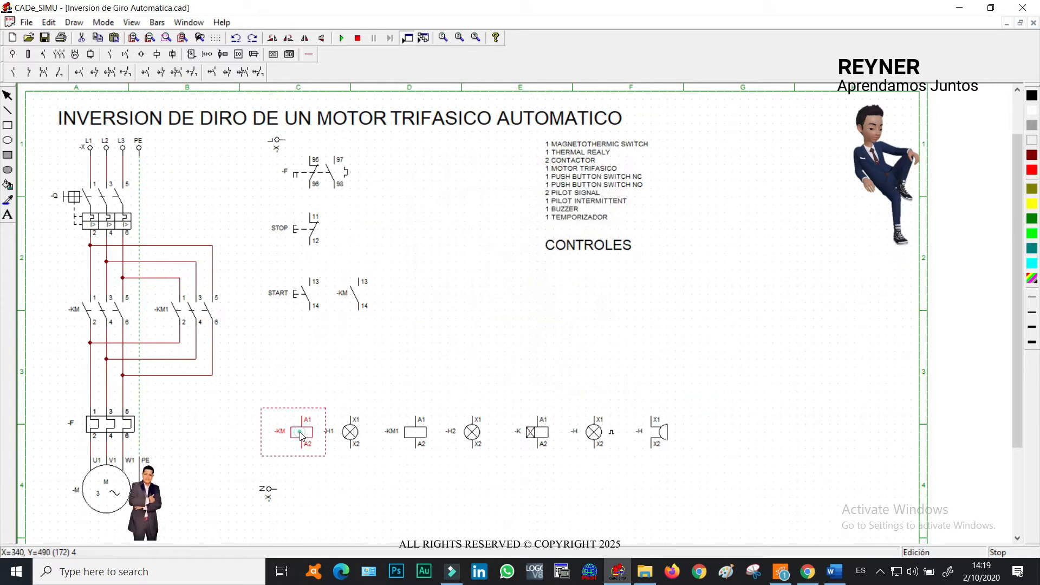
left_click(415, 433)
left_click(507, 310)
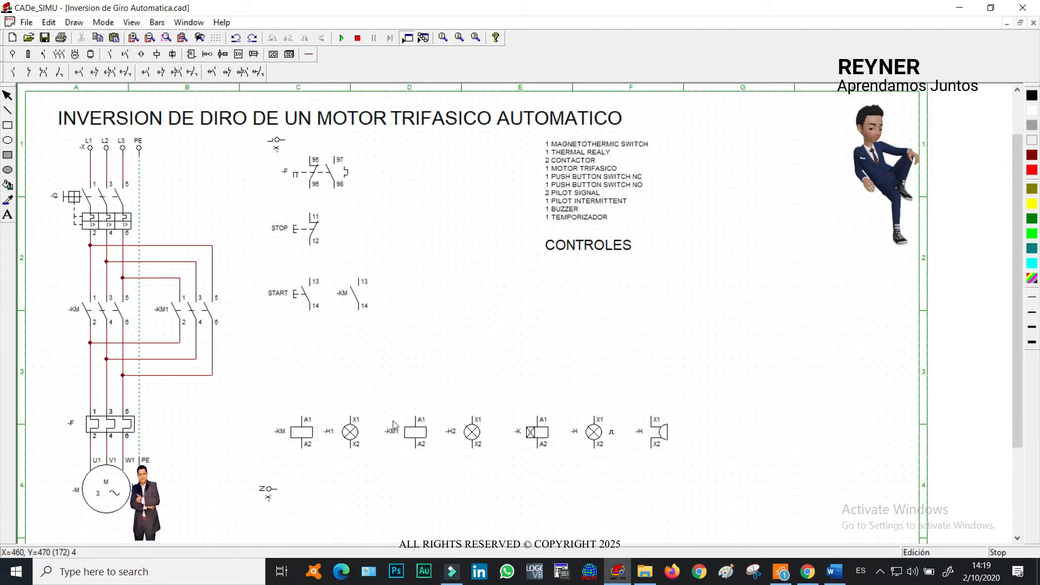
left_click(535, 436)
left_click(529, 304)
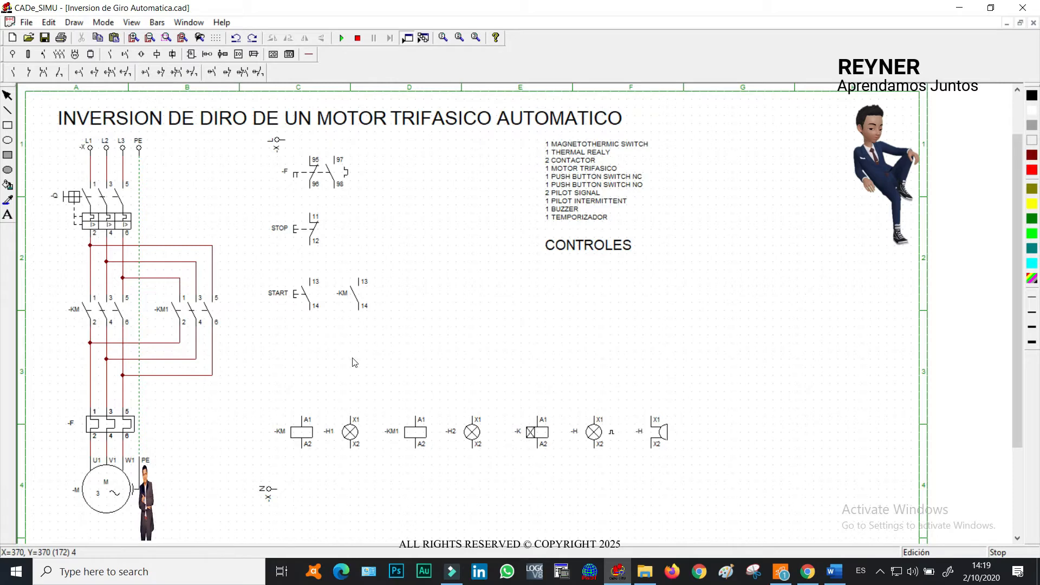
left_click(543, 436)
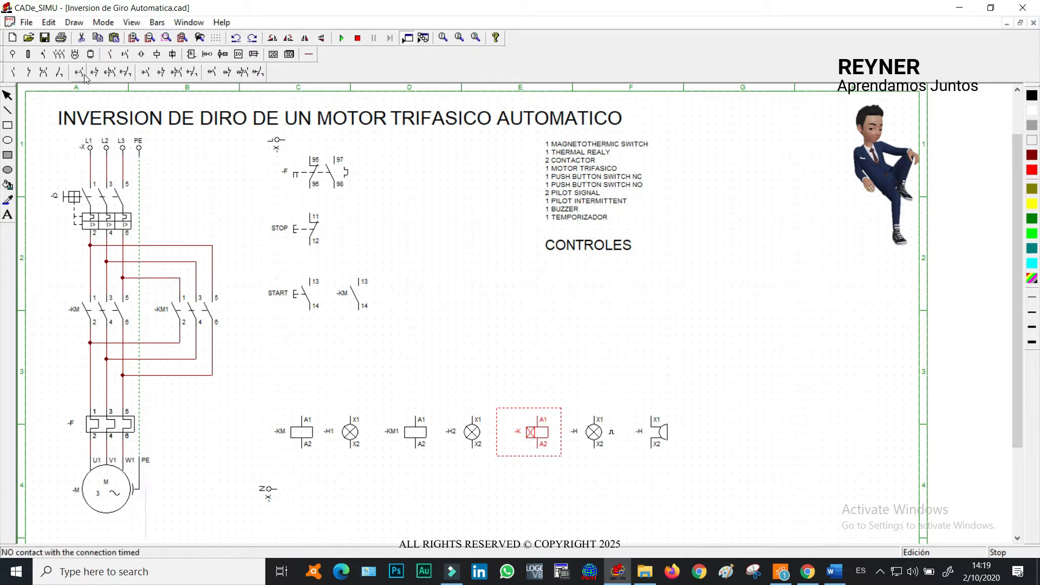
- Place an on-delay changeover contact (55-56-58) below START and an on-delay NO contact (67-68) to the right of the -KM contact
left_click(127, 73)
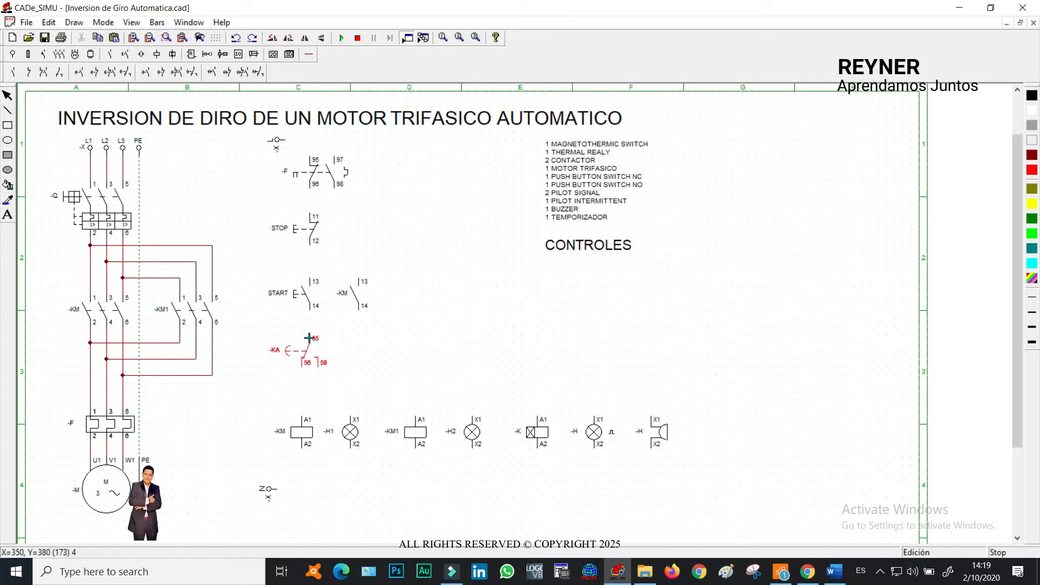
left_click(309, 338)
left_click(93, 72)
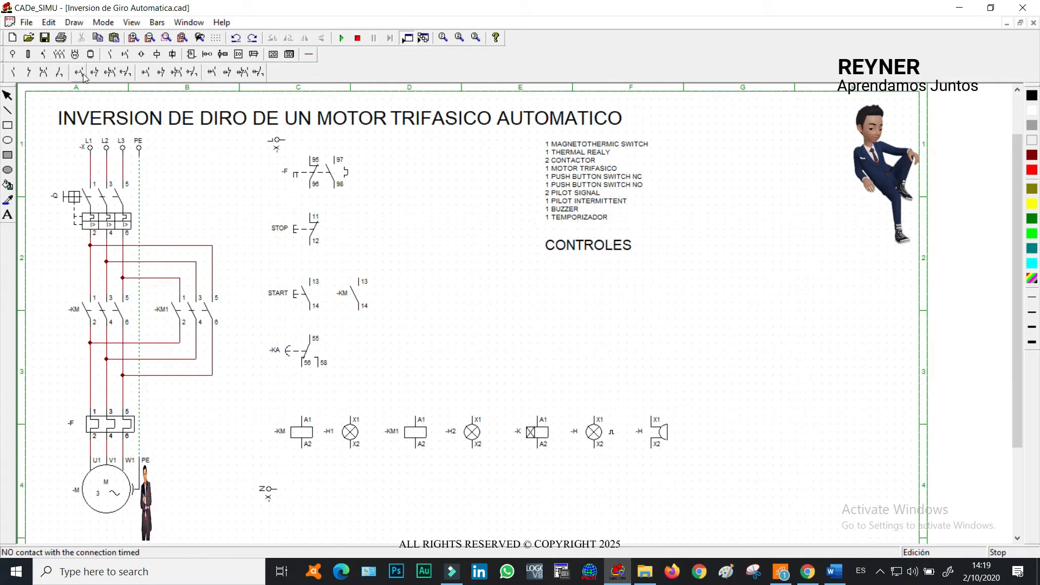
left_click(436, 278)
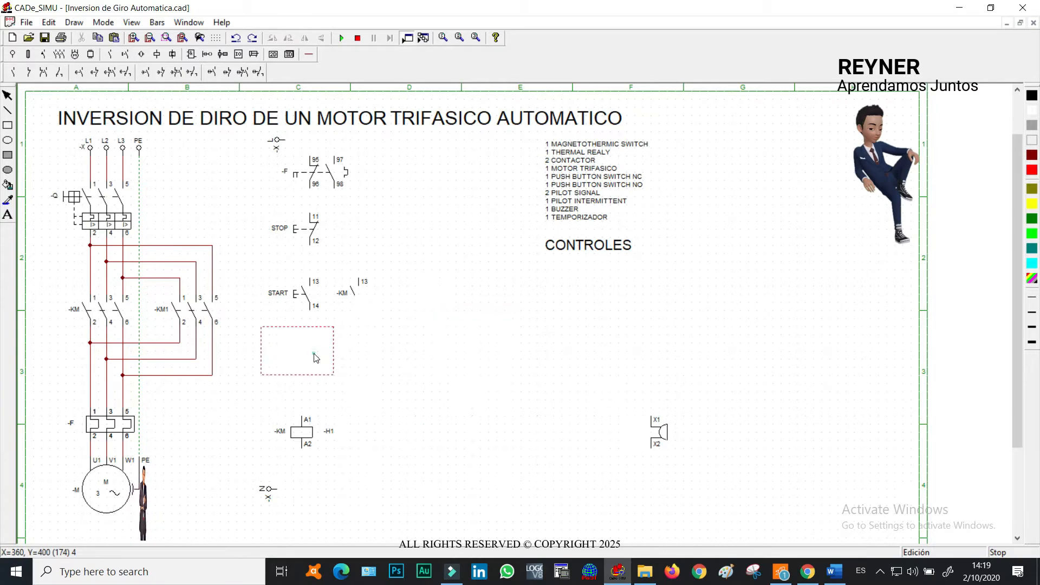
- Rename the timed changeover contact and the timed normally open contact as T1
double_click(297, 351)
double_click(495, 191)
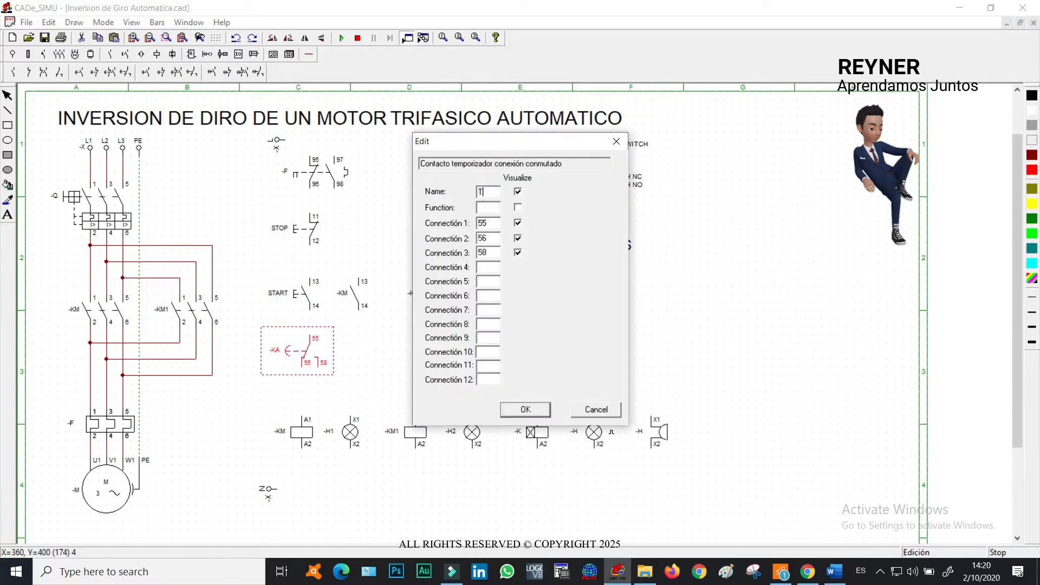
left_click(525, 409)
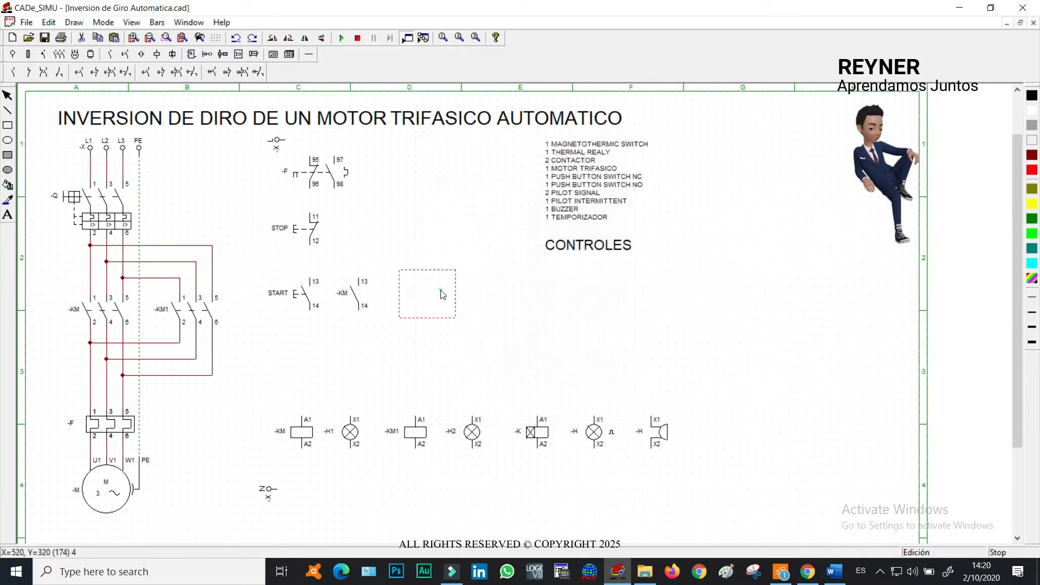
double_click(446, 293)
double_click(495, 191)
type("T1")
left_click(525, 409)
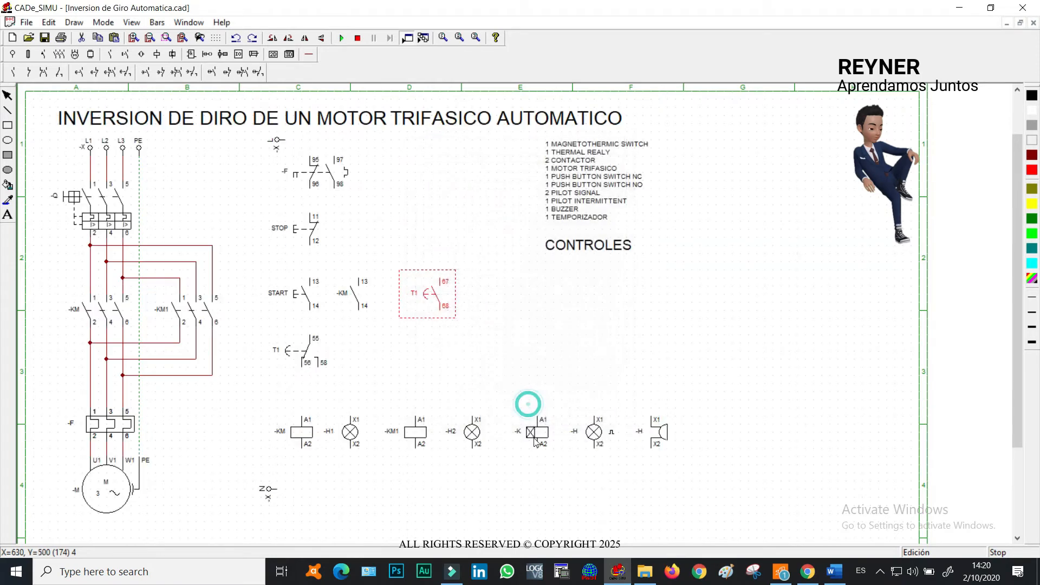
- Rename the timer coil in the output row as T1
double_click(536, 431)
double_click(489, 229)
type("T1")
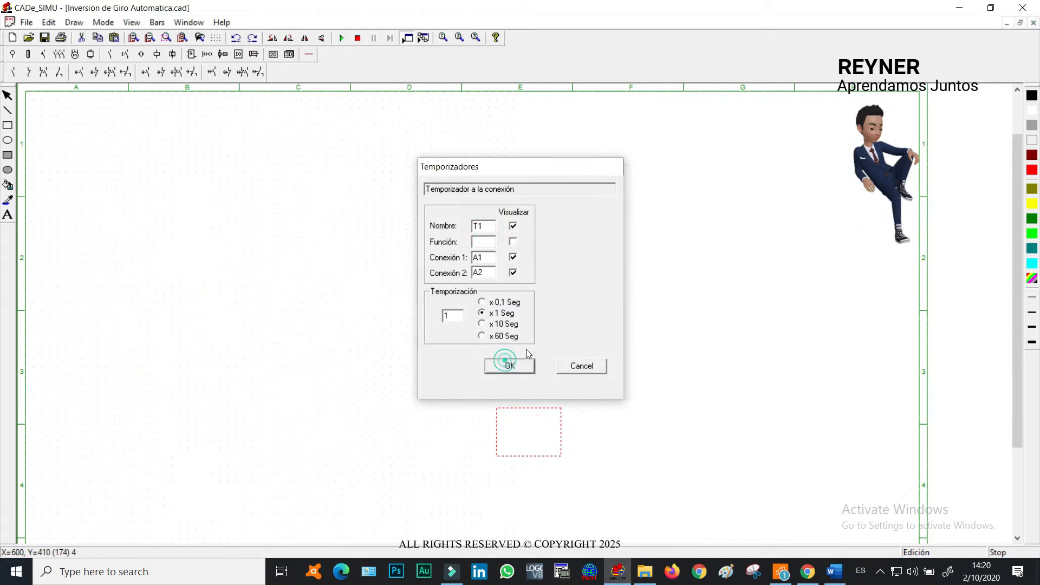
left_click(509, 366)
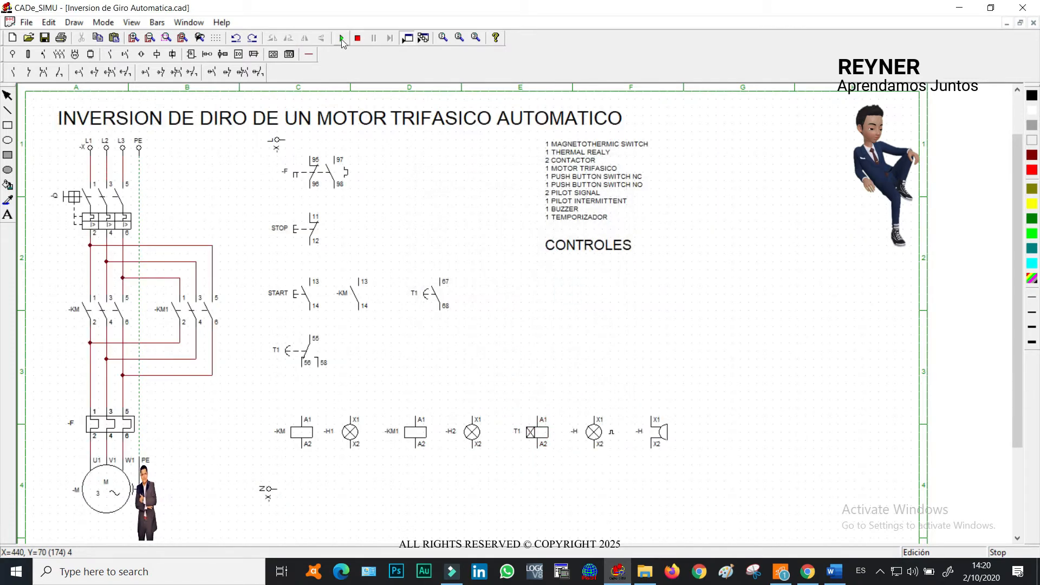
- Wire the L supply to thermal relay terminals 95 and 97, and connect terminal 96 to STOP terminal 11
left_click(309, 54)
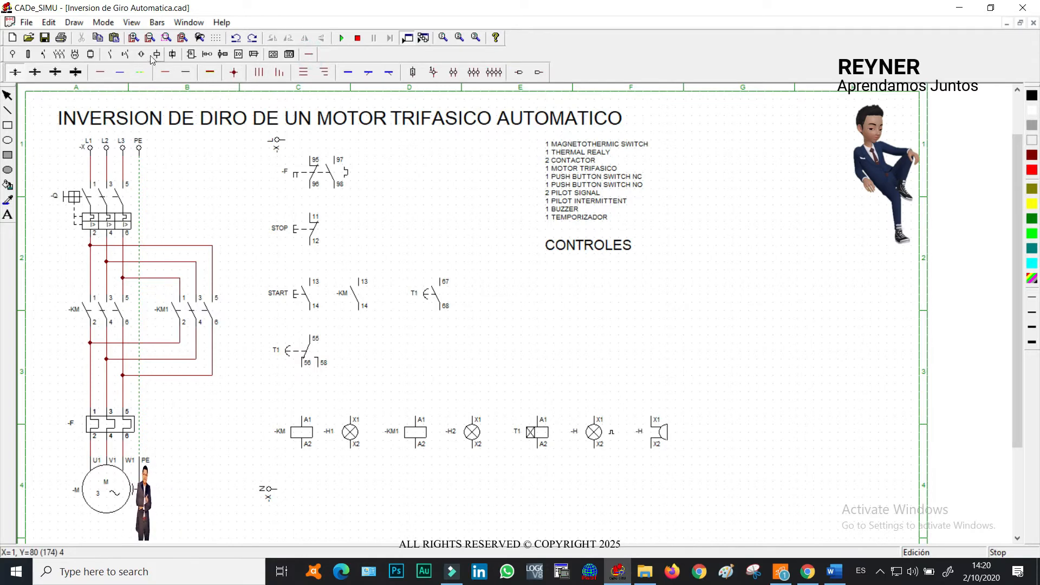
left_click(107, 72)
left_click(276, 140)
mouse_move(338, 147)
left_mouse_down()
mouse_move(339, 157)
mouse_move(315, 143)
left_mouse_up()
left_click_drag(315, 197, 318, 215)
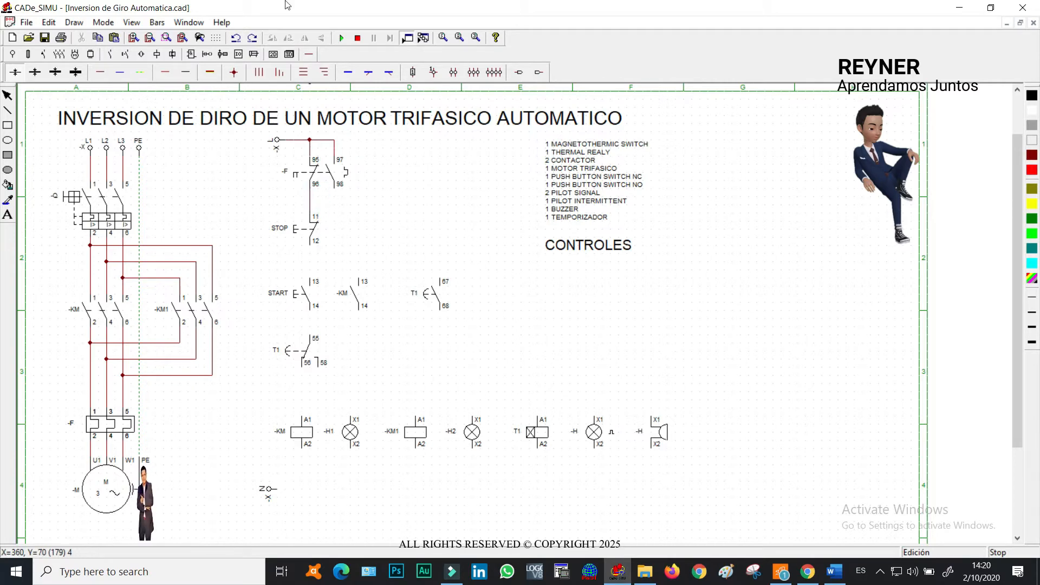
- Wire STOP through START and T1 contact 55-56 to coil -KM, and connect the coil to a neutral line extended below the buzzer
left_click_drag(316, 247, 317, 278)
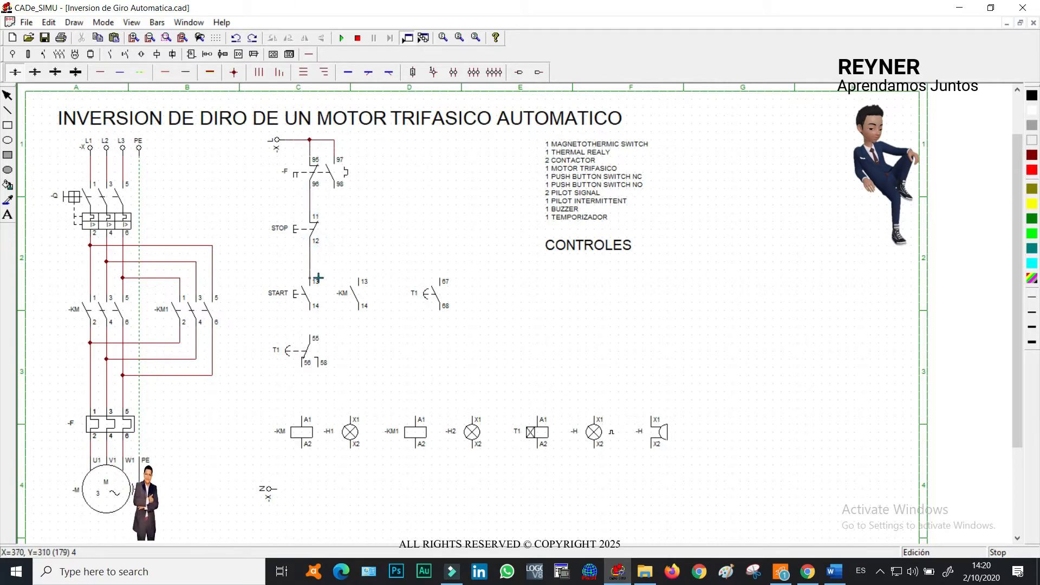
left_click_drag(313, 315, 306, 419)
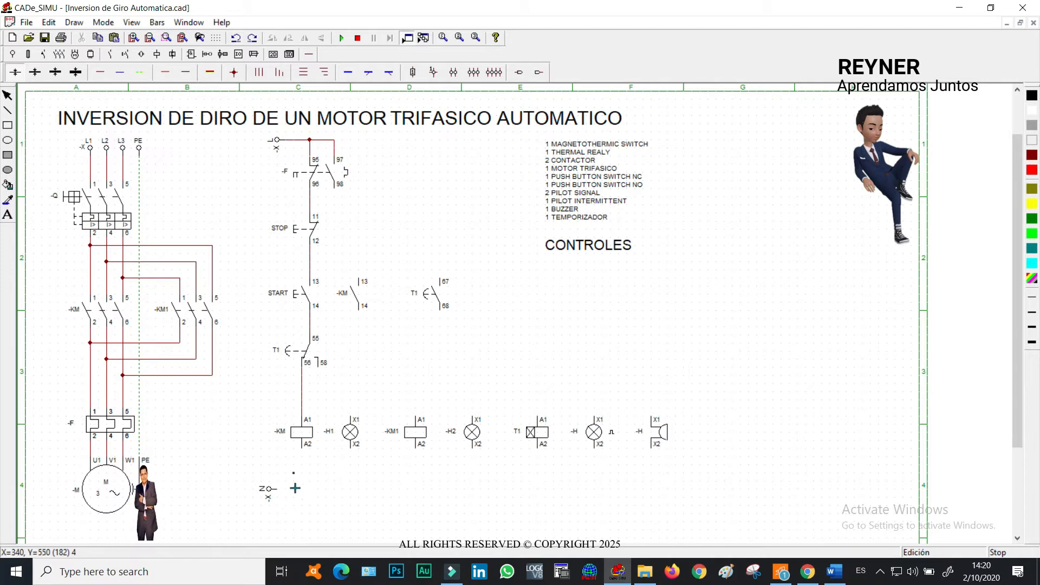
left_click_drag(277, 489, 659, 491)
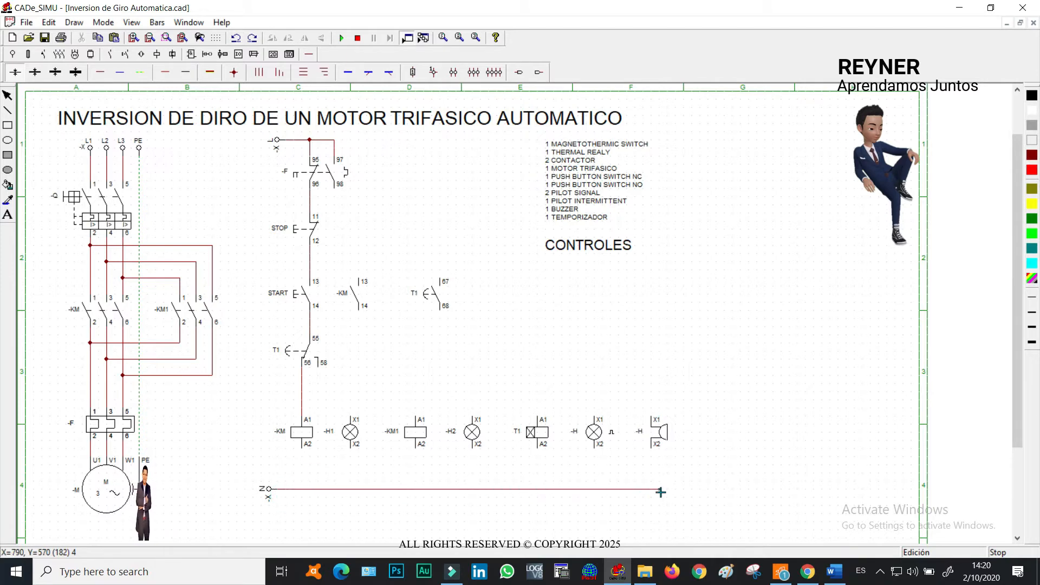
left_click_drag(302, 447, 310, 486)
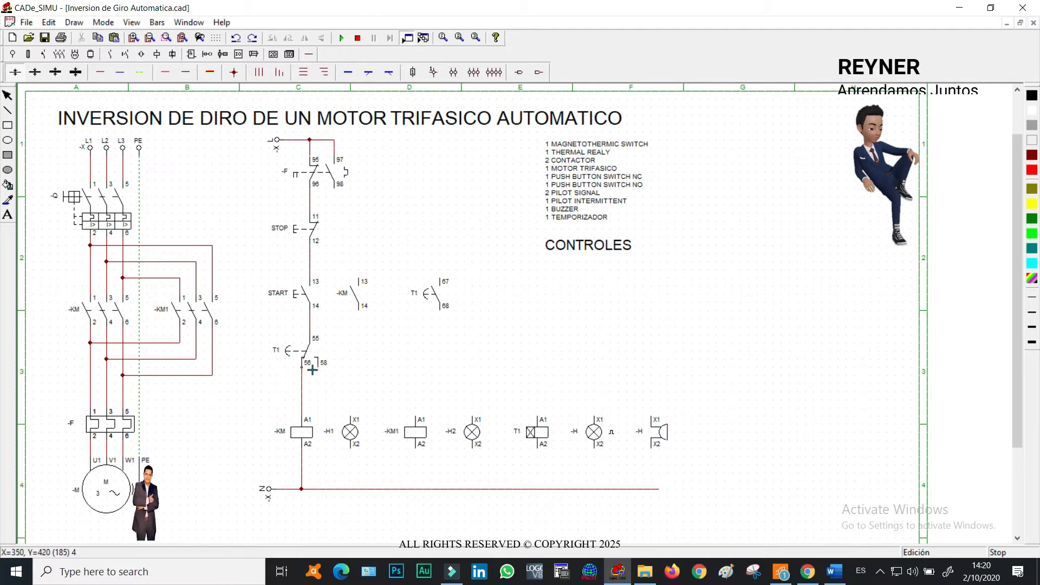
- Wire terminal 58 of the T1 changeover contact to terminal A1 of coil -KM1
left_click_drag(323, 369, 326, 393)
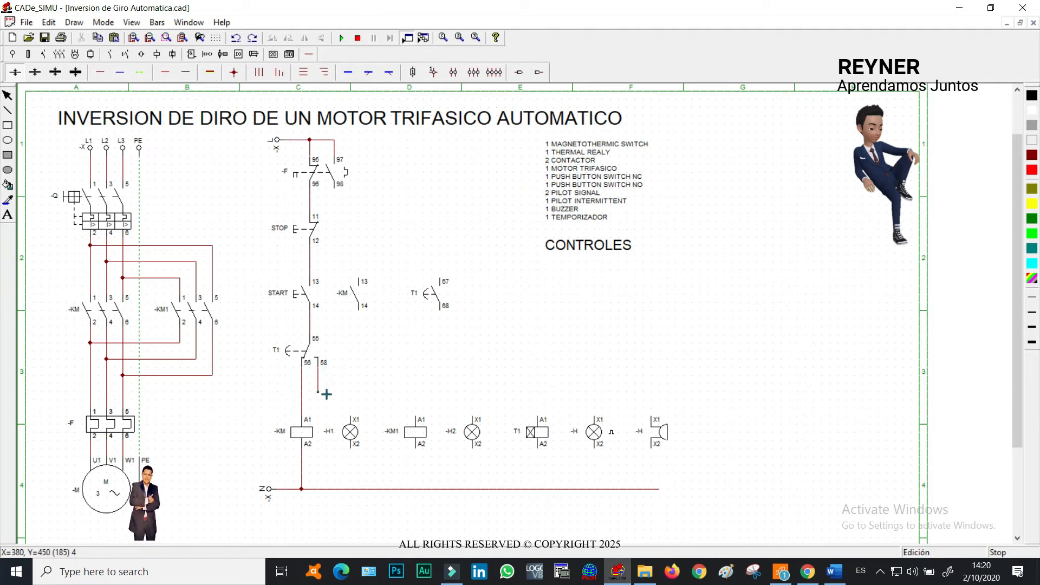
left_click(326, 388)
left_click(420, 389)
left_click(420, 416)
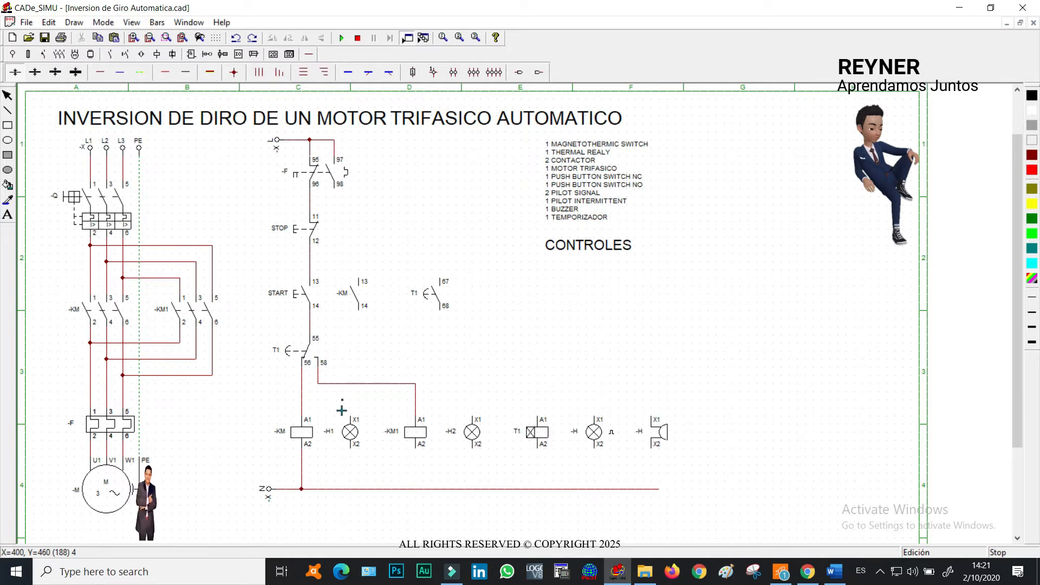
- Wire lamp -H1 in parallel with coil -KM and lamp -H2 in parallel with coil -KM1, all returning to the neutral line
left_click_drag(307, 409, 352, 413)
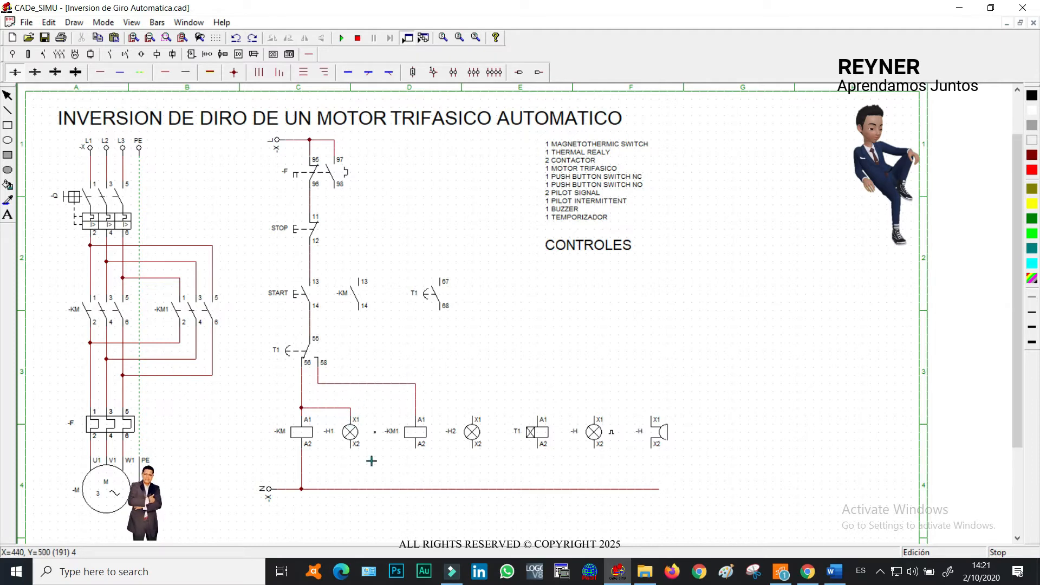
left_click_drag(352, 446, 358, 491)
left_click_drag(423, 445, 416, 489)
mouse_move(415, 384)
left_mouse_down()
mouse_move(475, 395)
mouse_move(476, 488)
left_mouse_up()
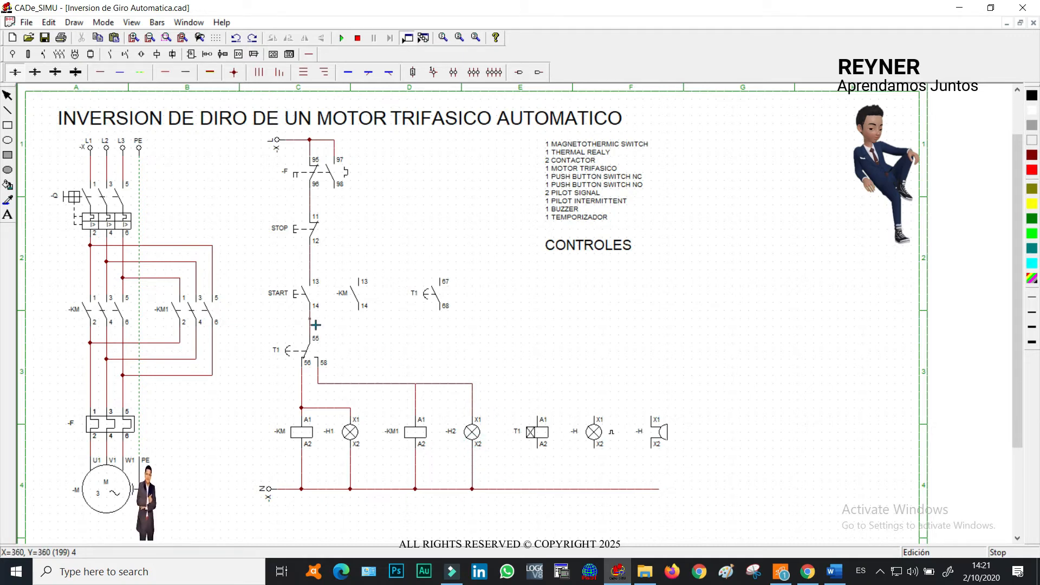
- Wire the -KM contact in parallel with START, and connect T1 contact 67-68 from the STOP output through the timer coil to neutral
left_click_drag(315, 324, 359, 309)
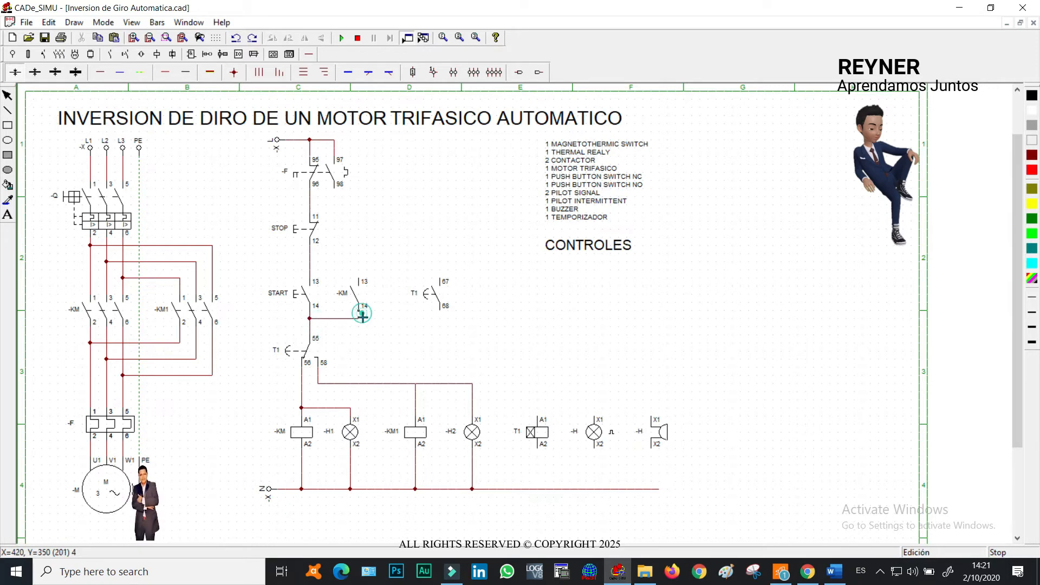
left_click_drag(315, 275, 446, 281)
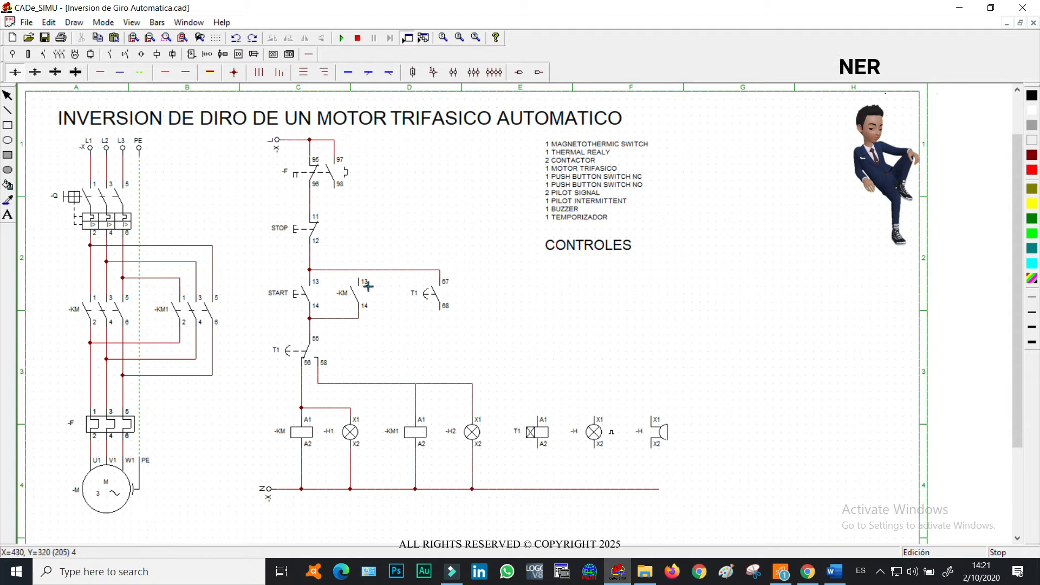
left_click_drag(361, 281, 370, 275)
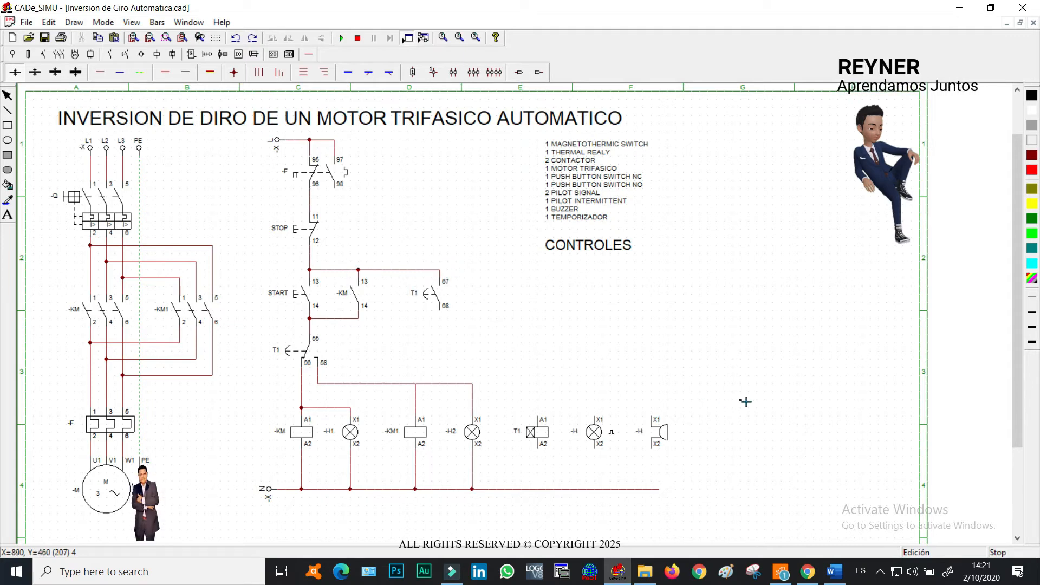
mouse_move(444, 315)
left_mouse_down()
mouse_move(445, 362)
mouse_move(551, 379)
mouse_move(543, 366)
left_mouse_up()
left_click_drag(543, 366, 537, 488)
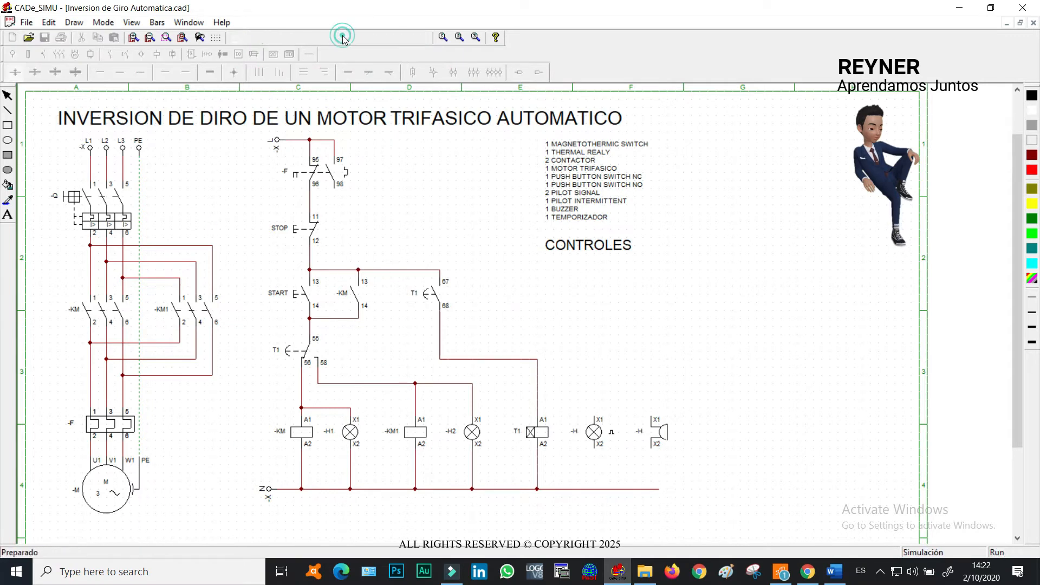
- Test the circuit in simulation by closing breaker -Q and operating START, and stop the simulation
left_click(341, 38)
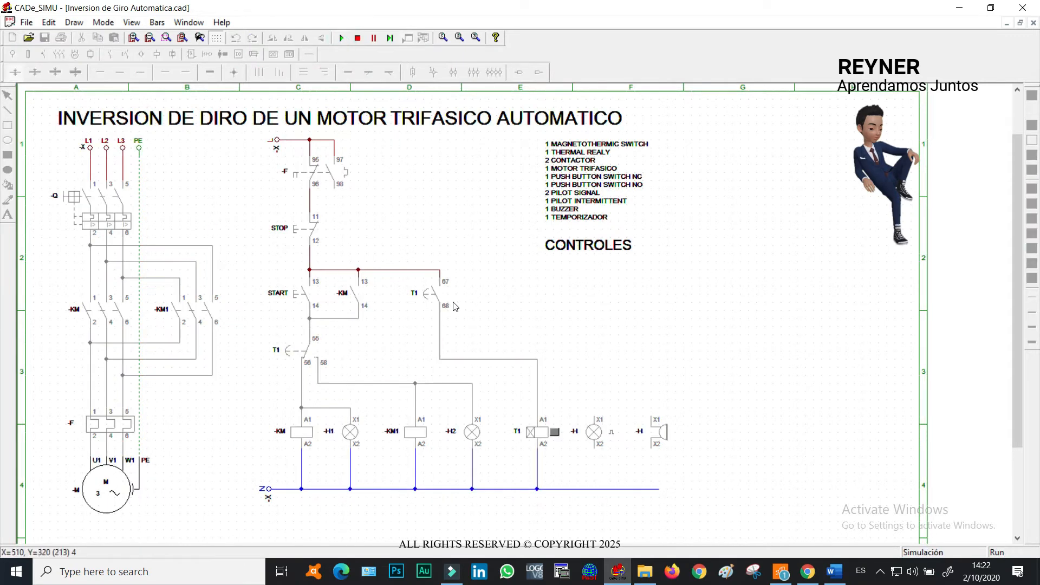
left_click(105, 196)
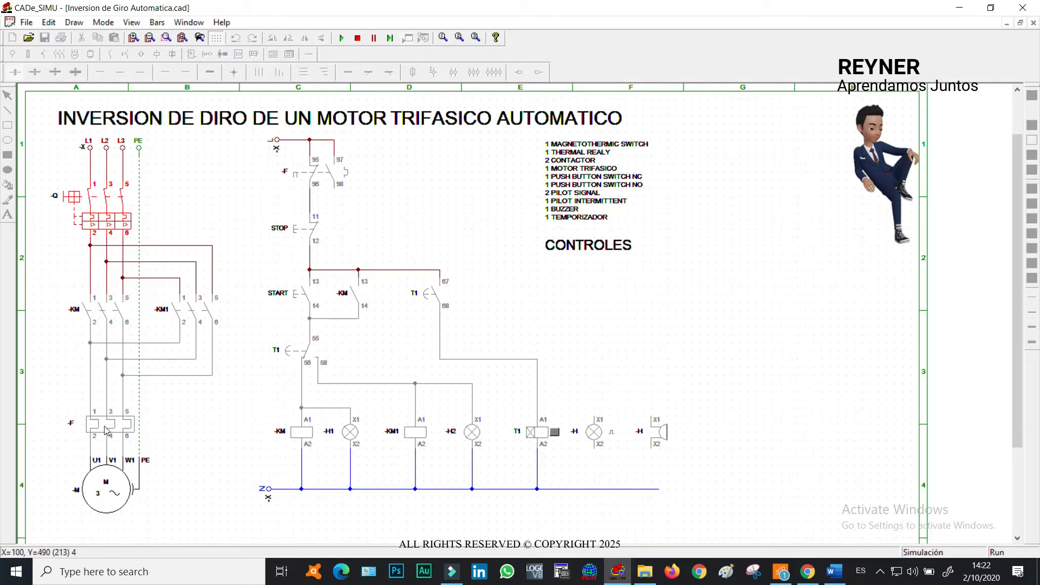
left_click(310, 295)
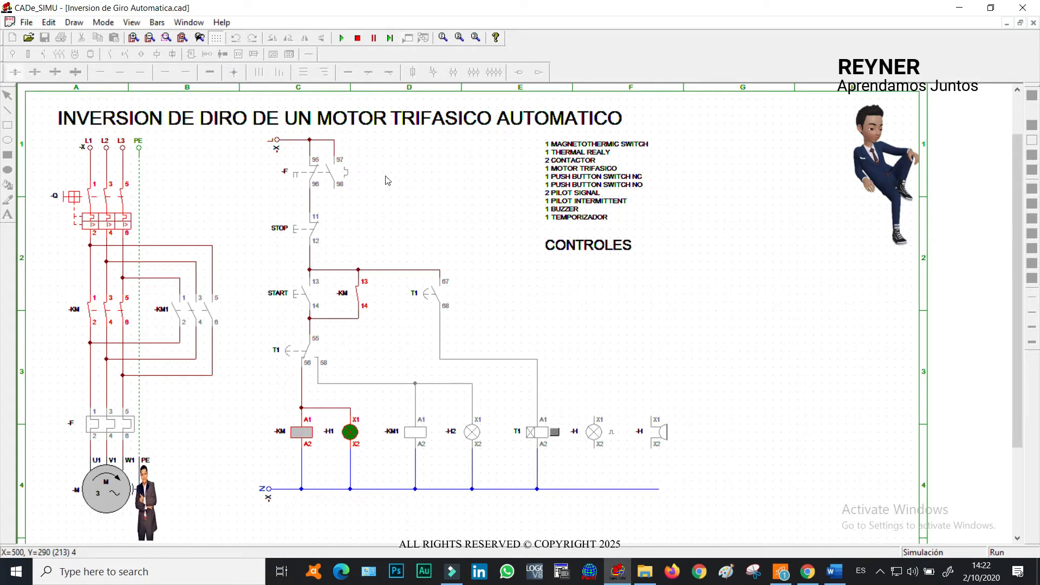
left_click(357, 38)
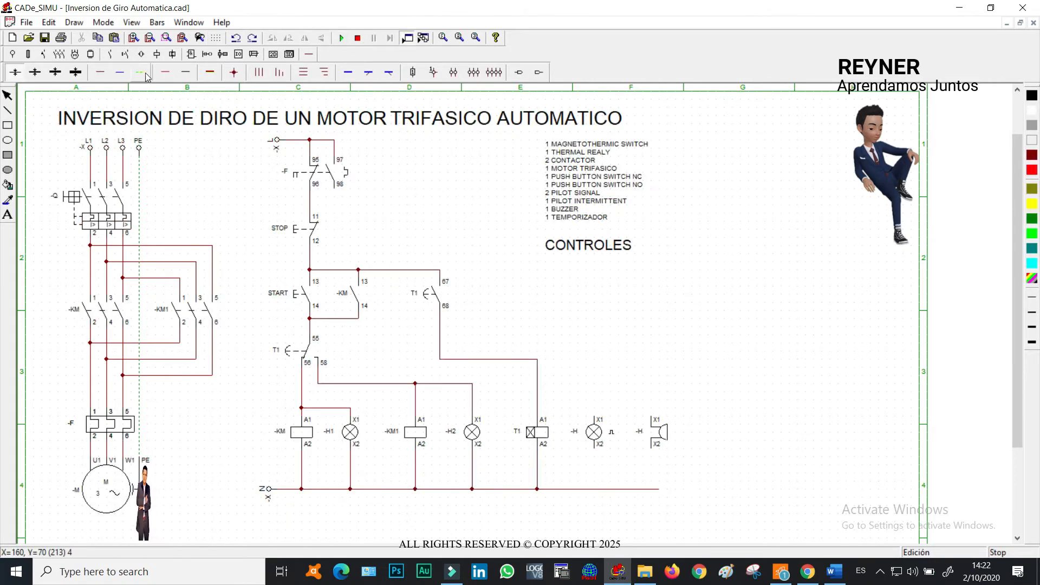
- Wire terminal 14 of the -KM contact to terminal 68 of T1 and place a connection node below terminal 14
left_click(359, 319)
left_click(439, 319)
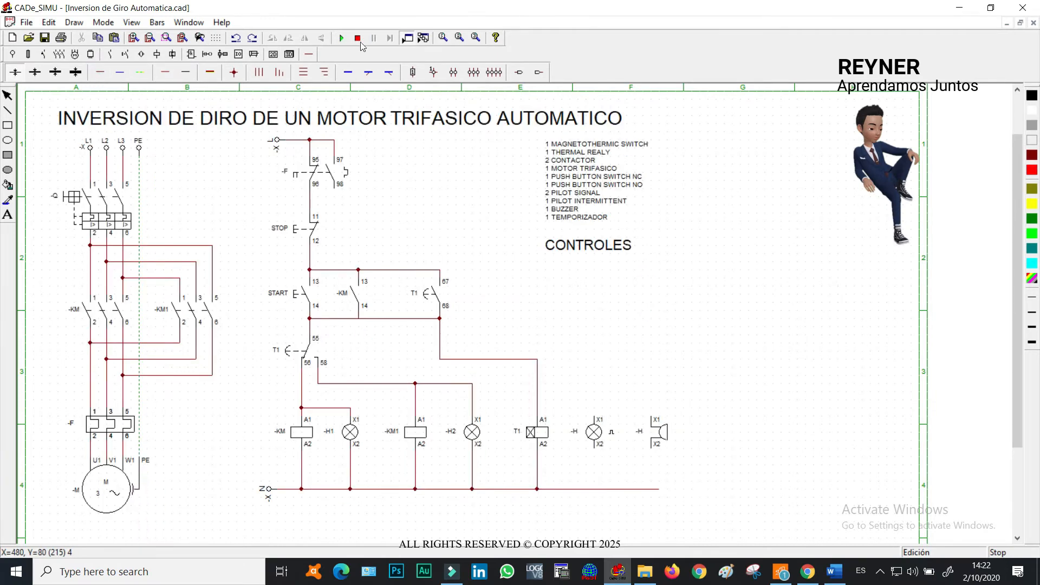
left_click(234, 72)
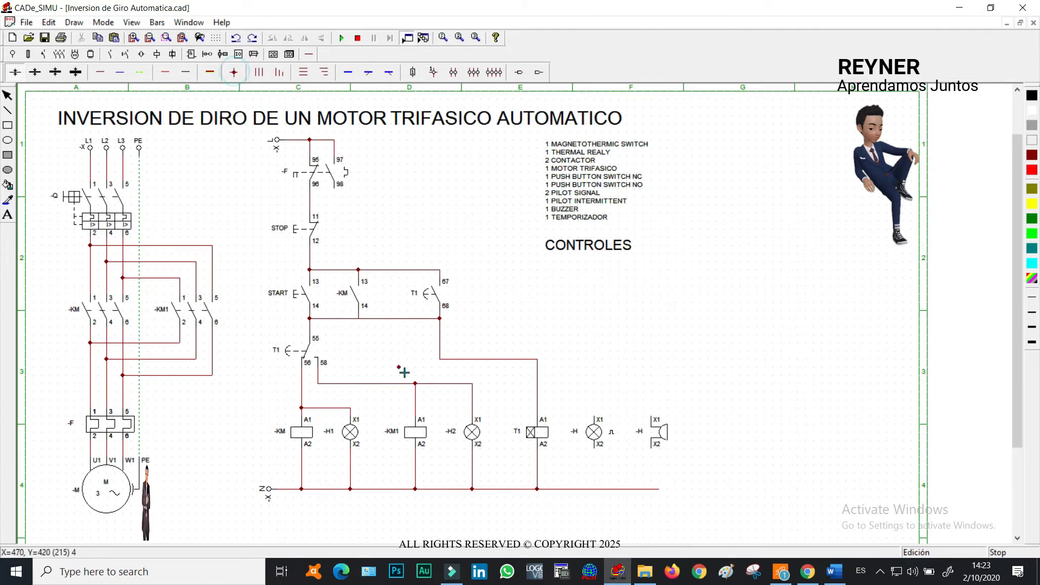
left_click(360, 322)
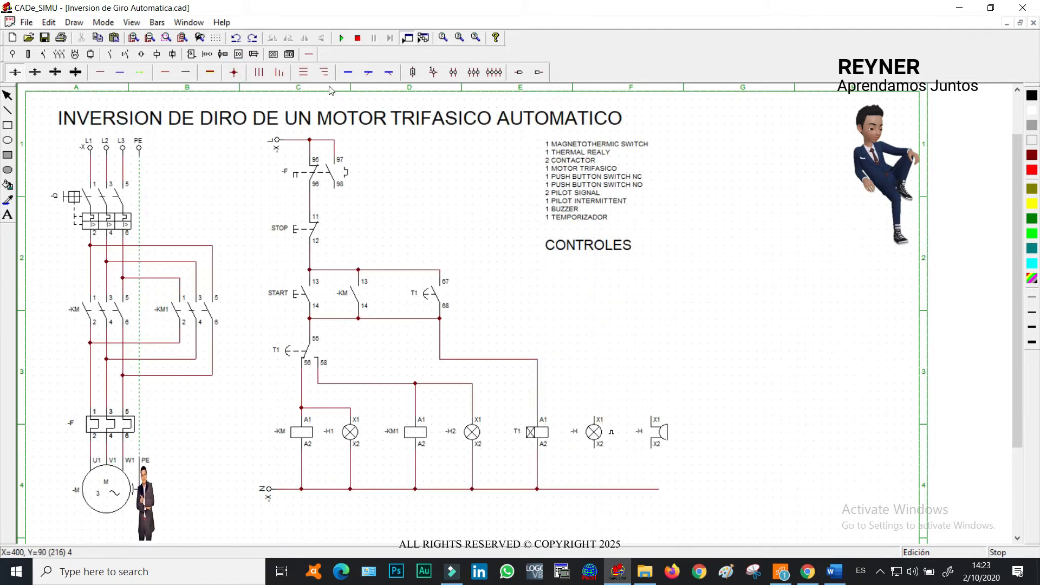
- Test the circuit in simulation by closing breaker -Q and operating START through the reversal by timer T1, and stop the simulation
left_click(341, 37)
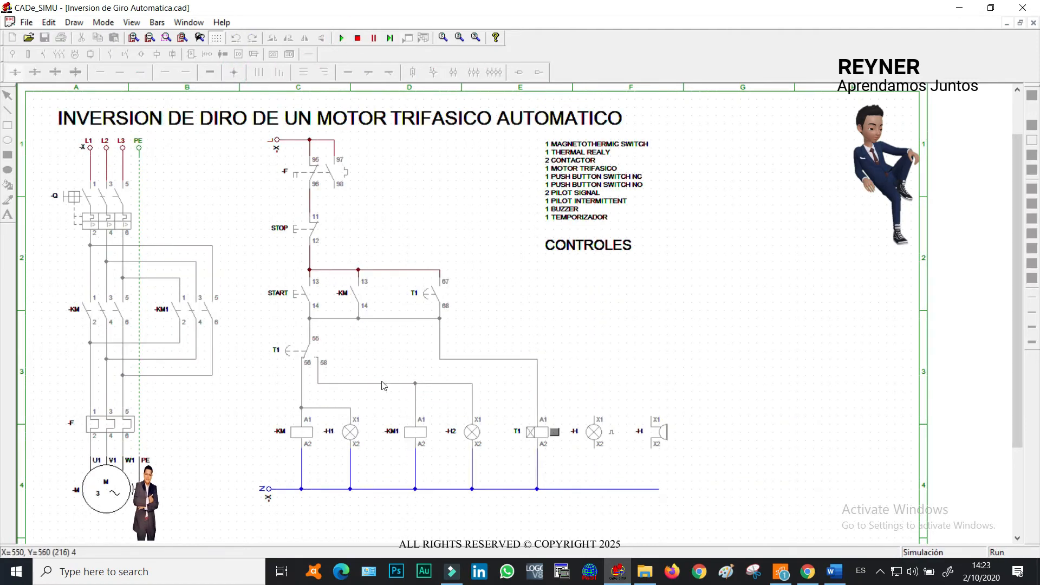
left_click(103, 200)
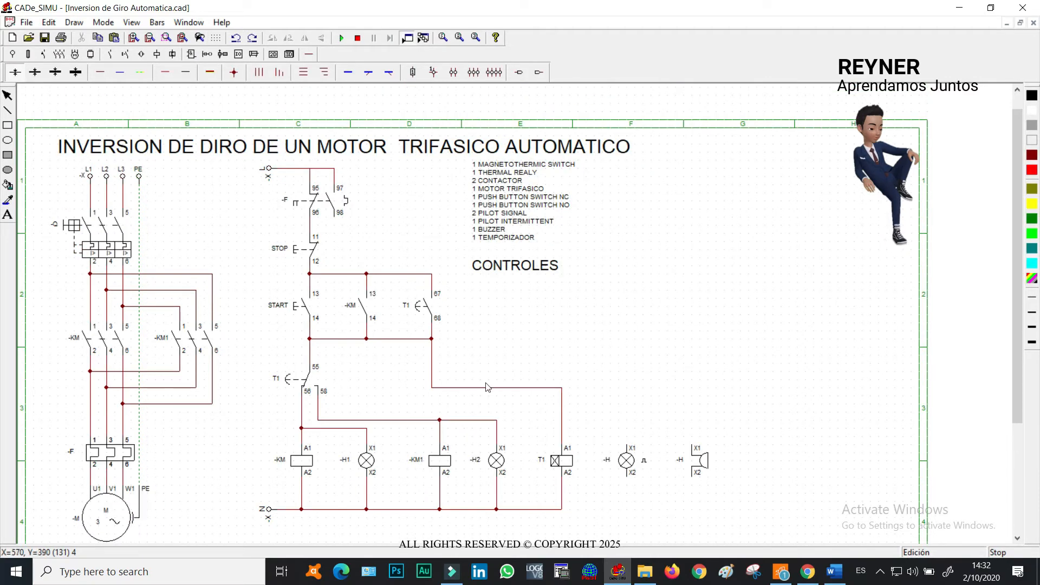
left_click(341, 37)
left_click(116, 234)
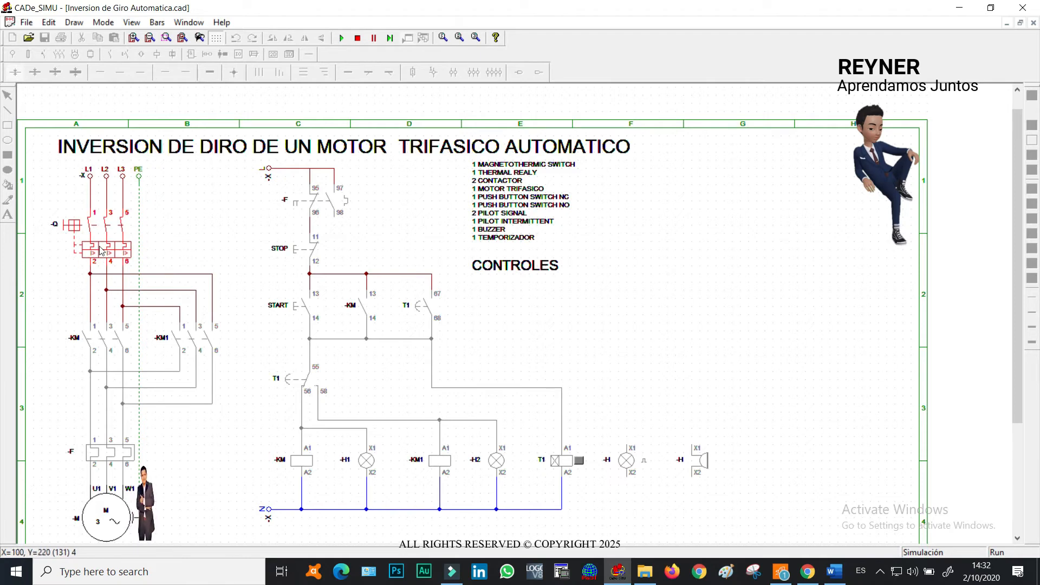
left_click(309, 314)
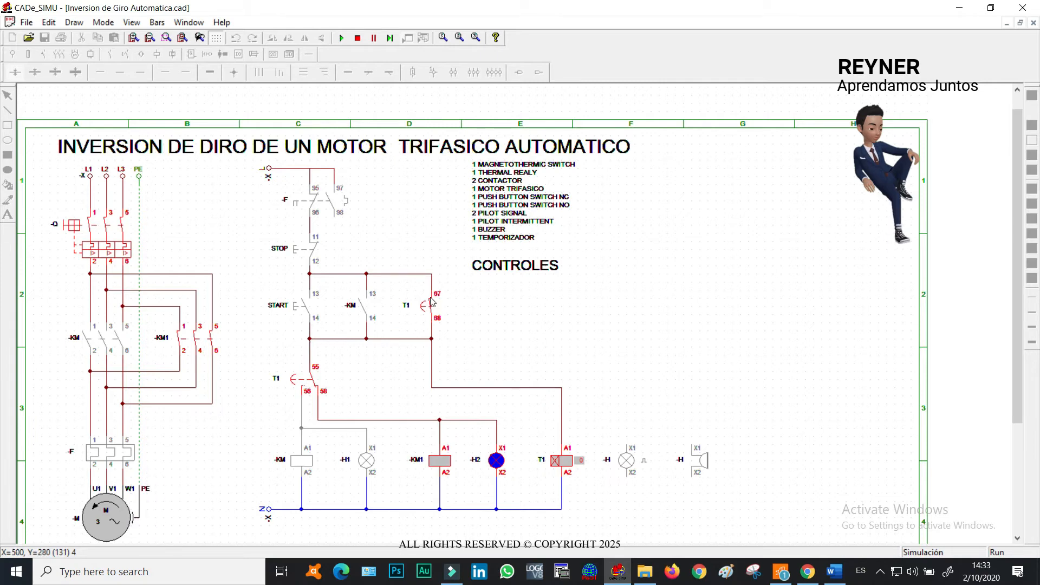
left_click(357, 38)
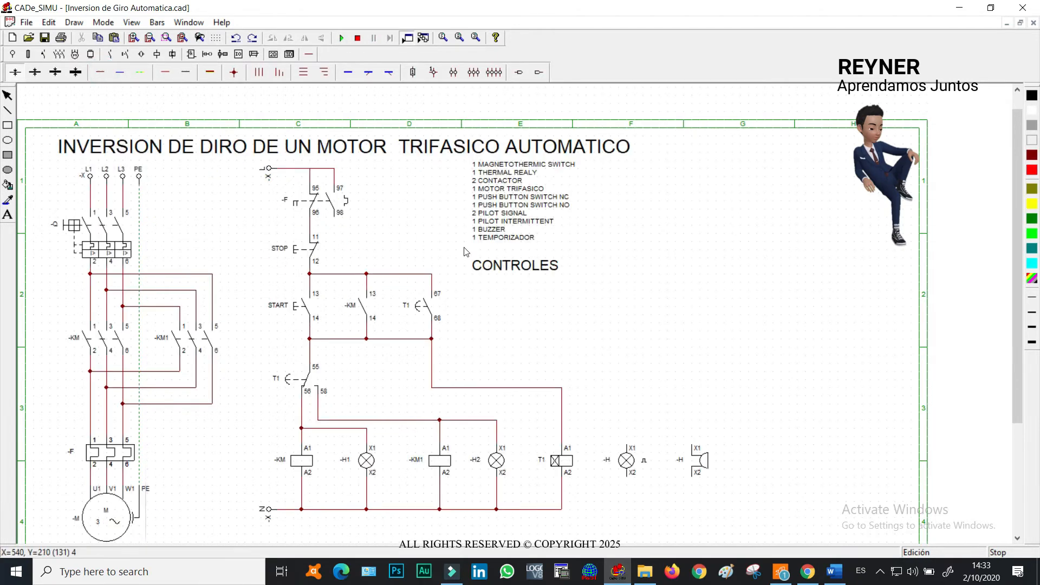
- Move the CONTROLES heading aside and wire -F terminal 98 to the intermittent lamp and buzzer in parallel, both returning to the neutral line
left_click(503, 267)
left_click(668, 254)
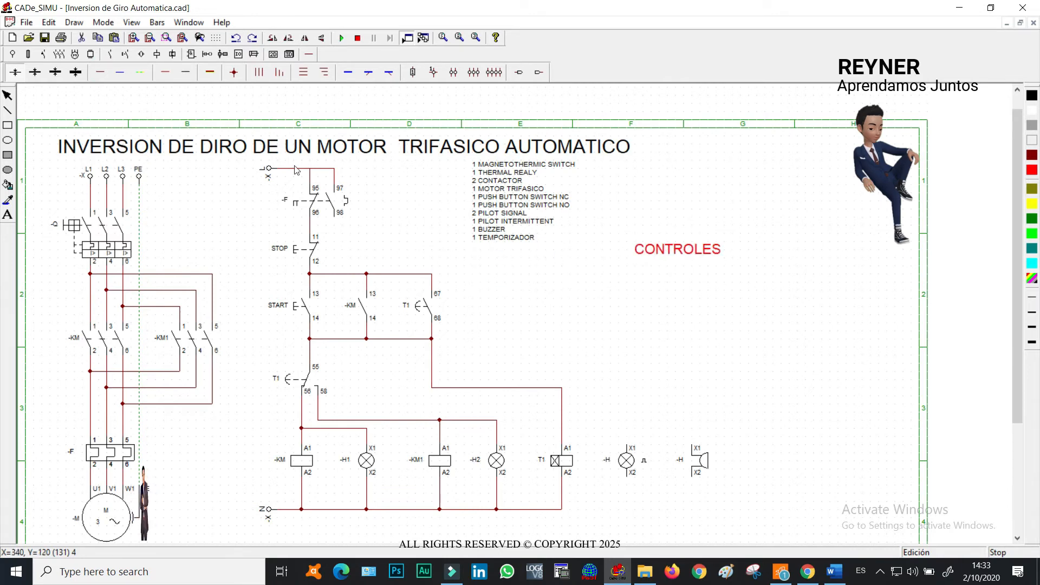
left_click(100, 75)
mouse_move(335, 217)
left_mouse_down()
mouse_move(343, 259)
mouse_move(564, 287)
mouse_move(629, 285)
mouse_move(632, 262)
mouse_move(636, 449)
left_mouse_up()
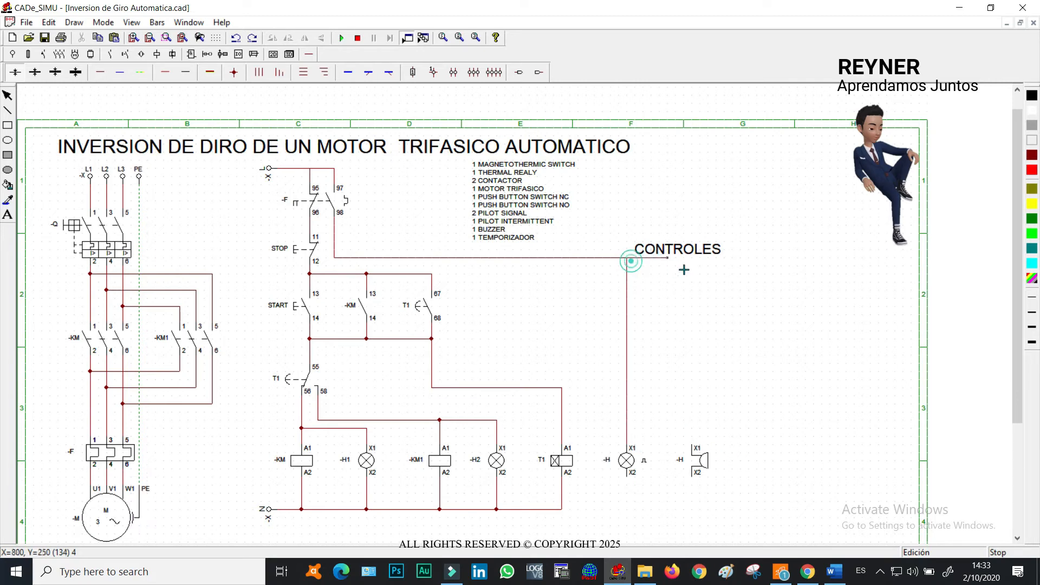
left_click_drag(695, 264, 696, 448)
left_click_drag(563, 515, 692, 509)
left_click_drag(628, 477, 626, 509)
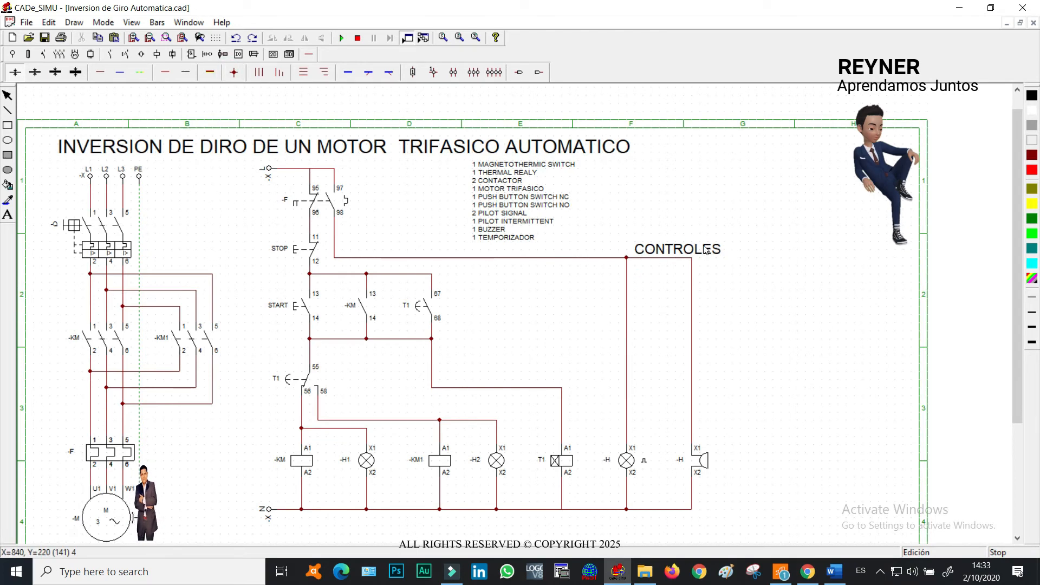
- Move the CONTROLES heading clear of the buzzer branch and place two push-button operators below it
key("Escape")
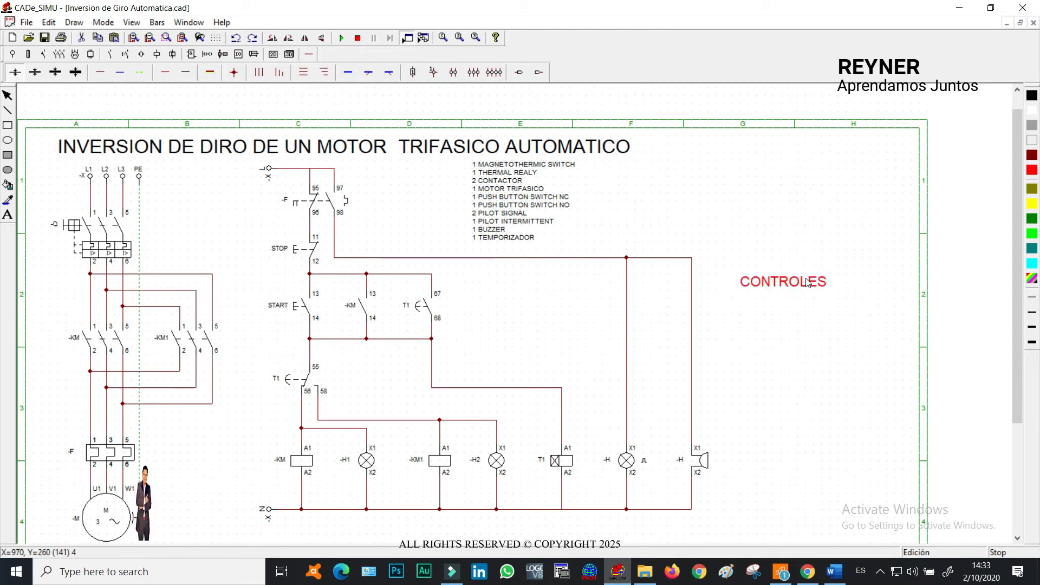
left_click(801, 281)
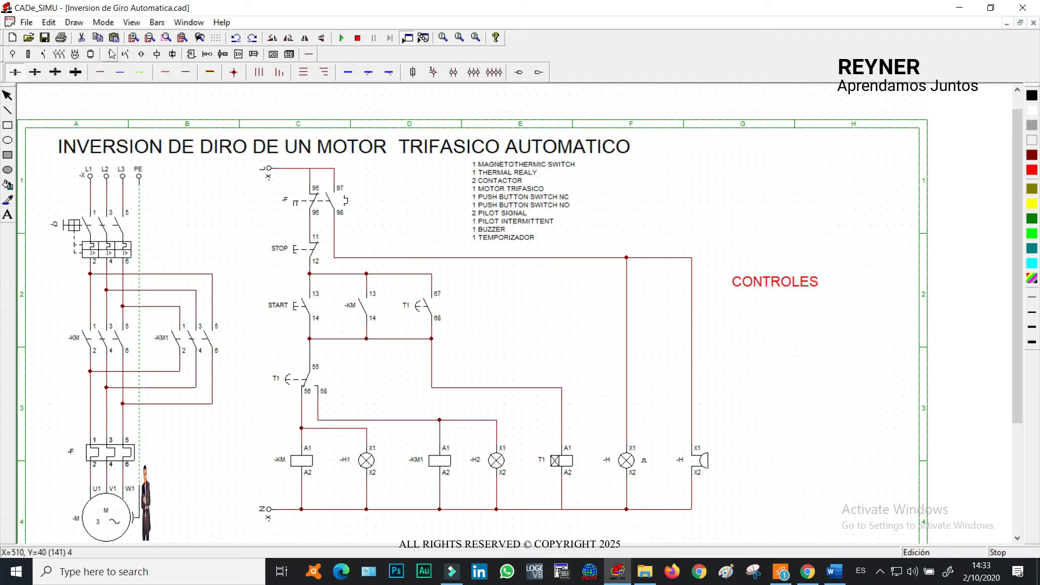
left_click(125, 54)
left_click(12, 73)
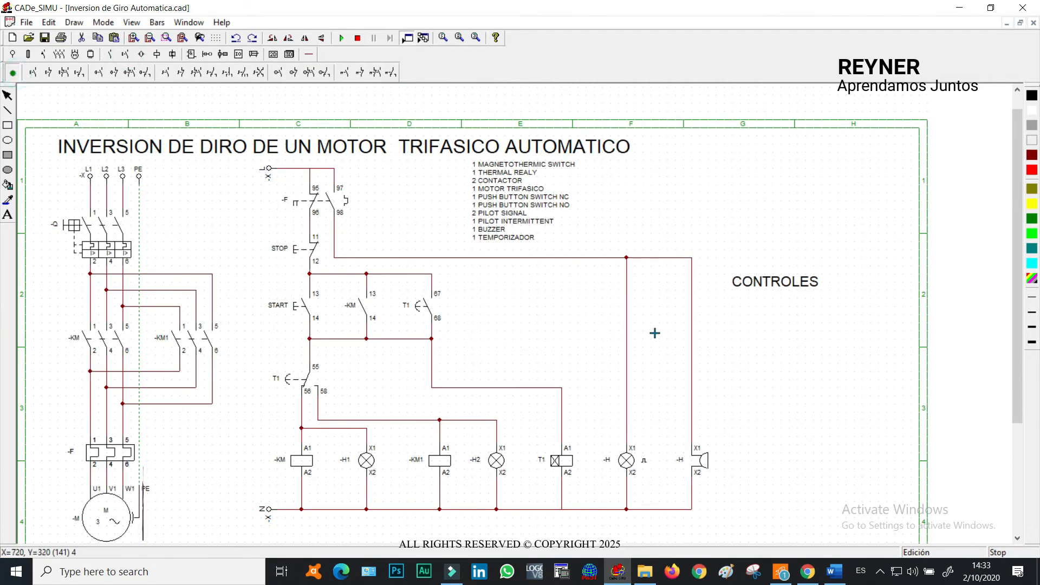
left_click(774, 342)
- Name the upper push button under CONTROLES STOP and set its color to Red
double_click(774, 313)
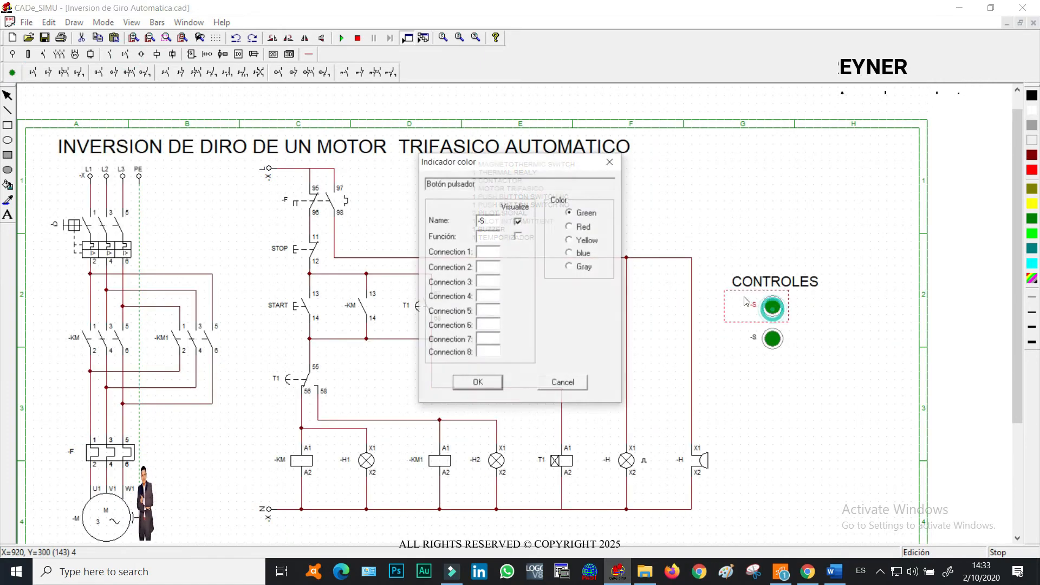
left_click_drag(495, 222, 446, 222)
type("S")
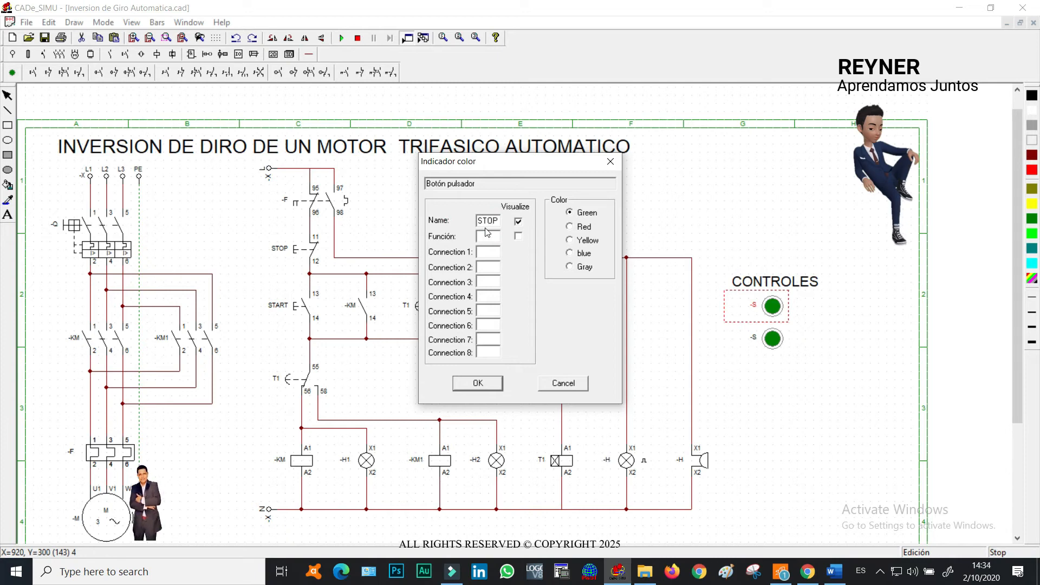
left_click(572, 227)
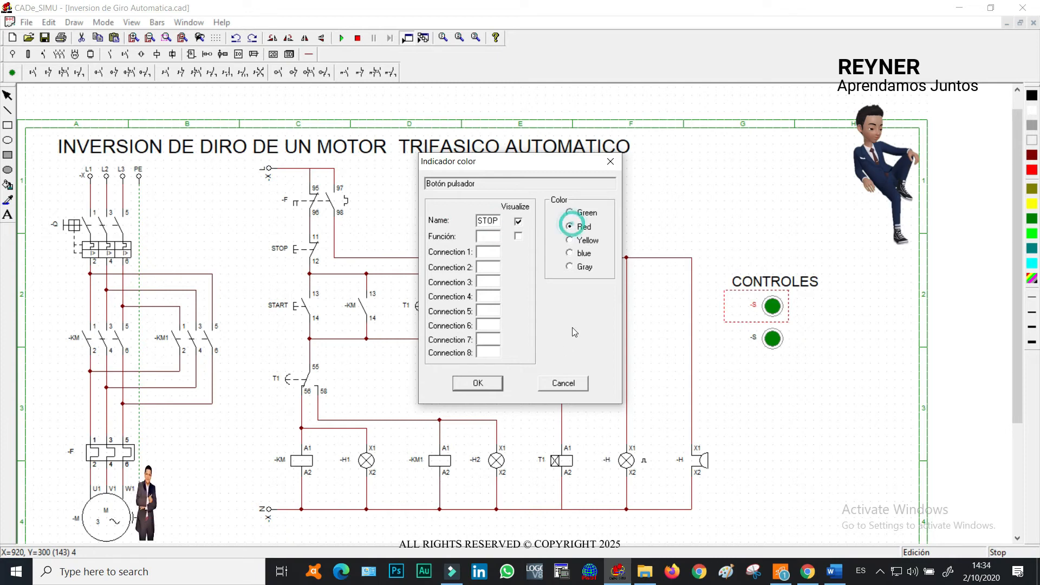
left_click(479, 383)
- Name the lower push button under CONTROLES START
double_click(766, 338)
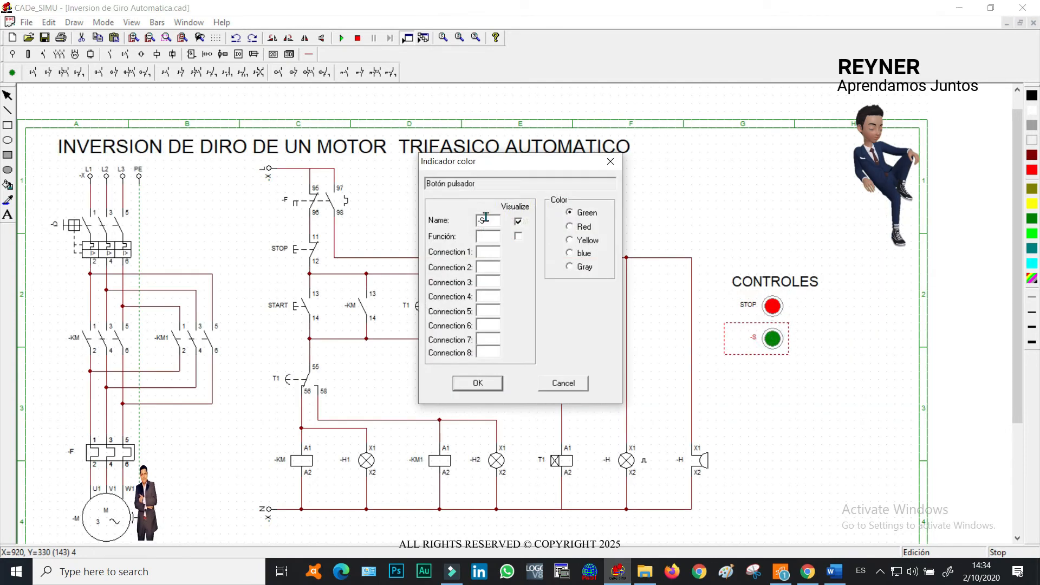
double_click(494, 221)
type("START")
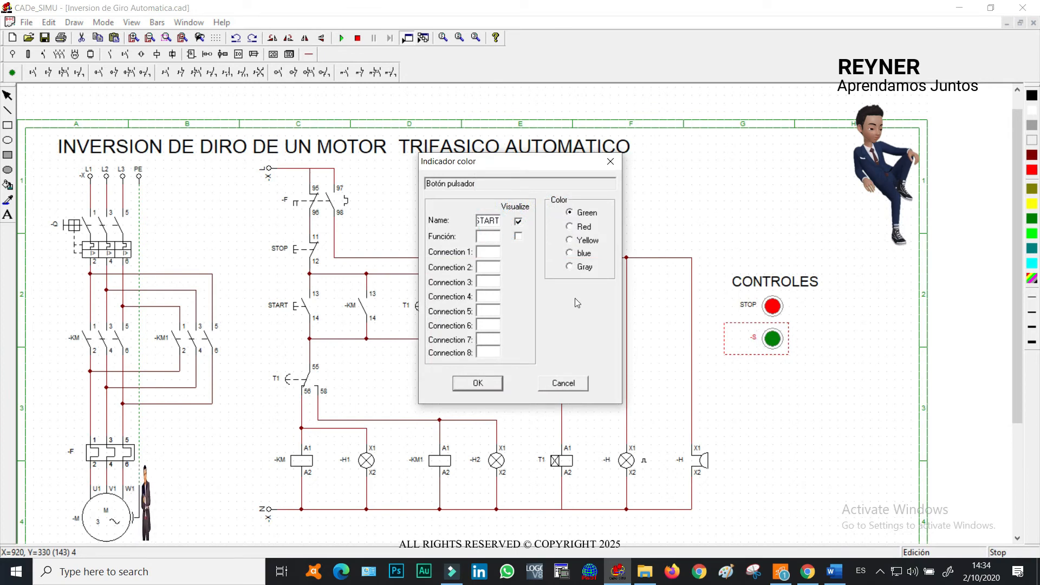
left_click(478, 383)
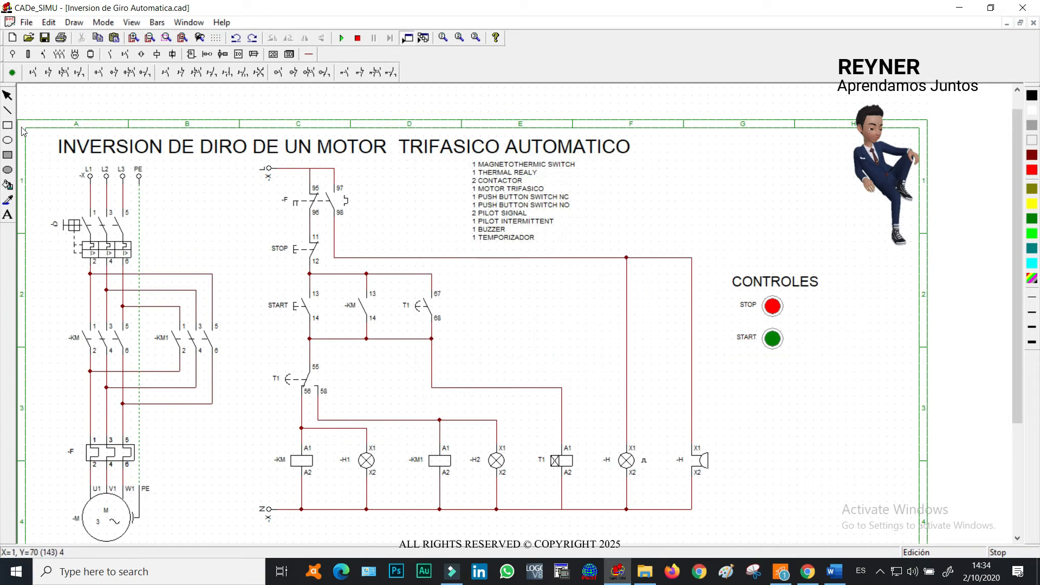
- Draw a rectangle around the STOP and START push buttons and reposition the CONTROLES heading above the frame
left_click(7, 125)
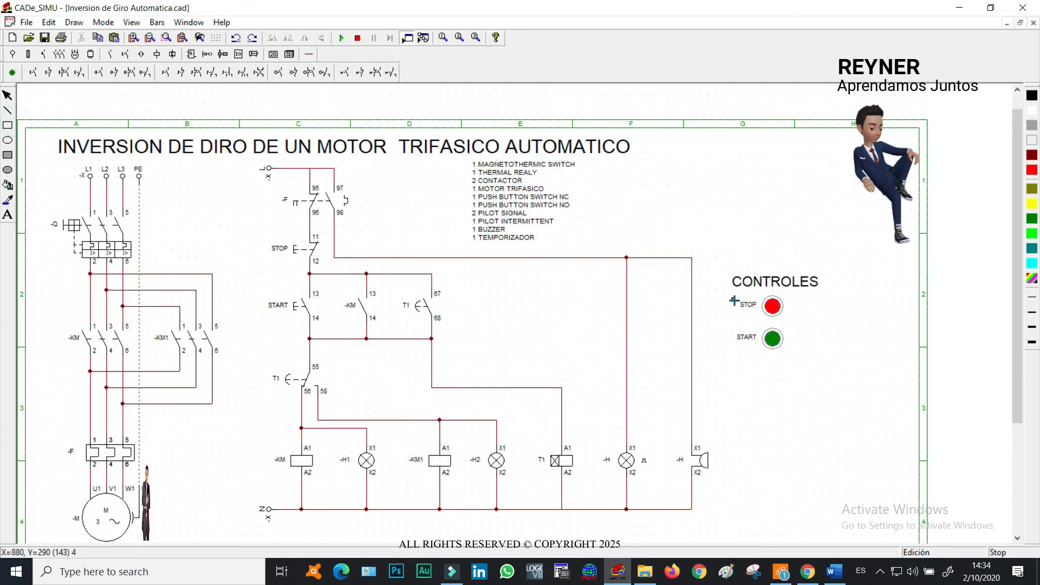
left_click_drag(733, 291, 800, 365)
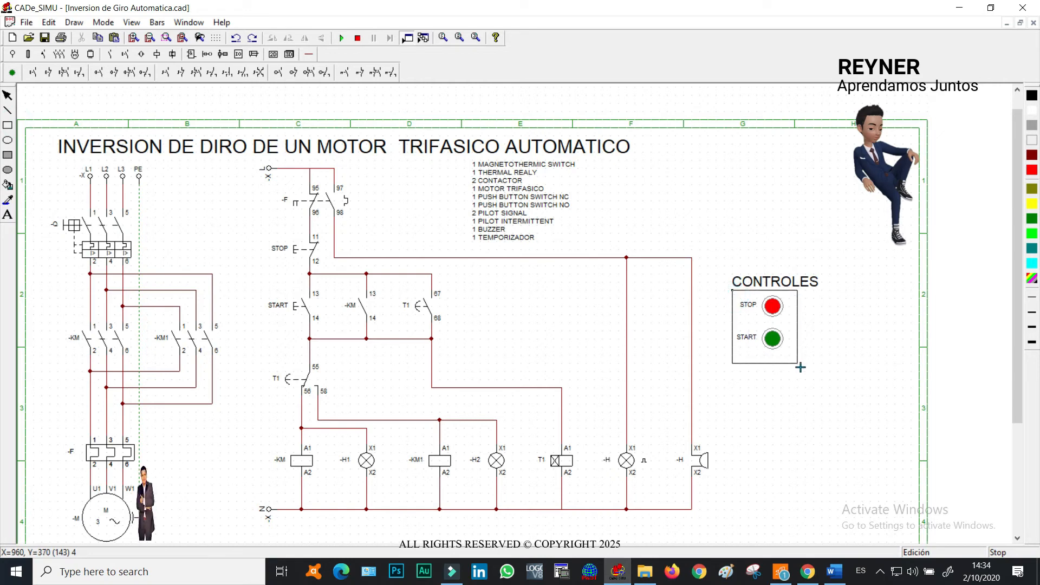
left_click(798, 278)
left_click_drag(796, 279, 792, 269)
left_click(840, 220)
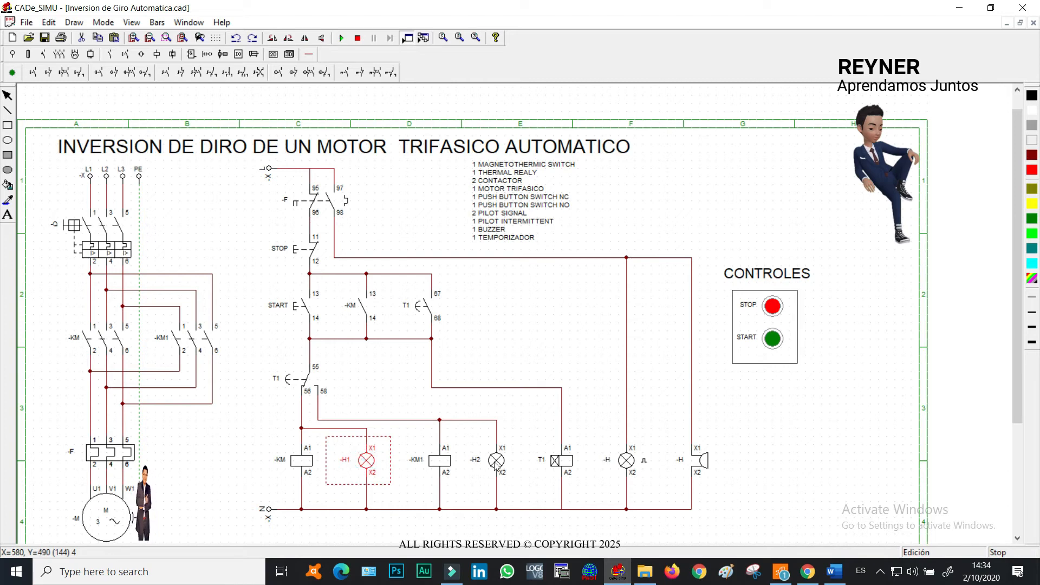
- Rename the intermittent signal lamp -H3 and set its color to Red
double_click(624, 460)
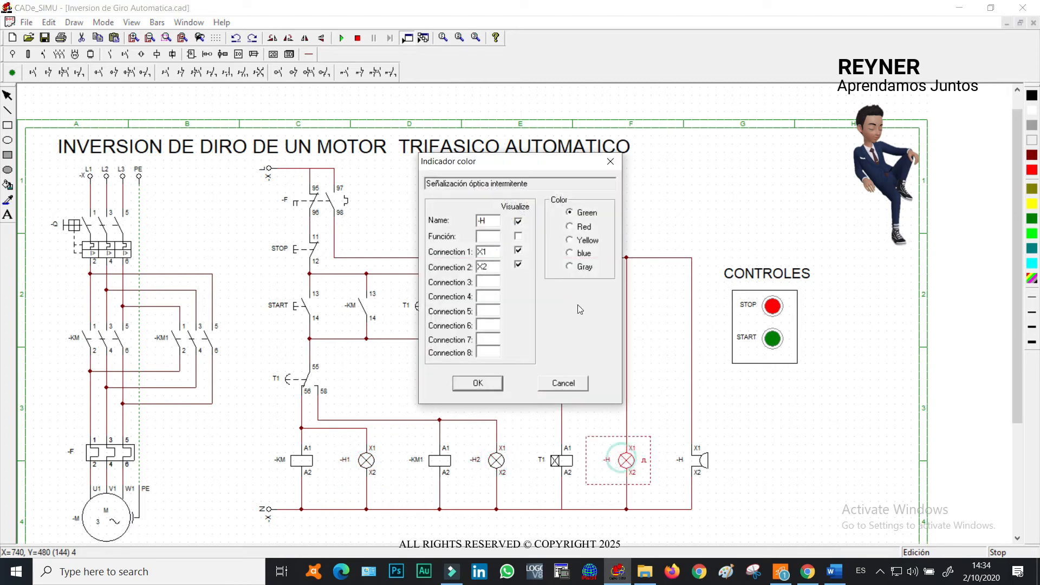
left_click(493, 221)
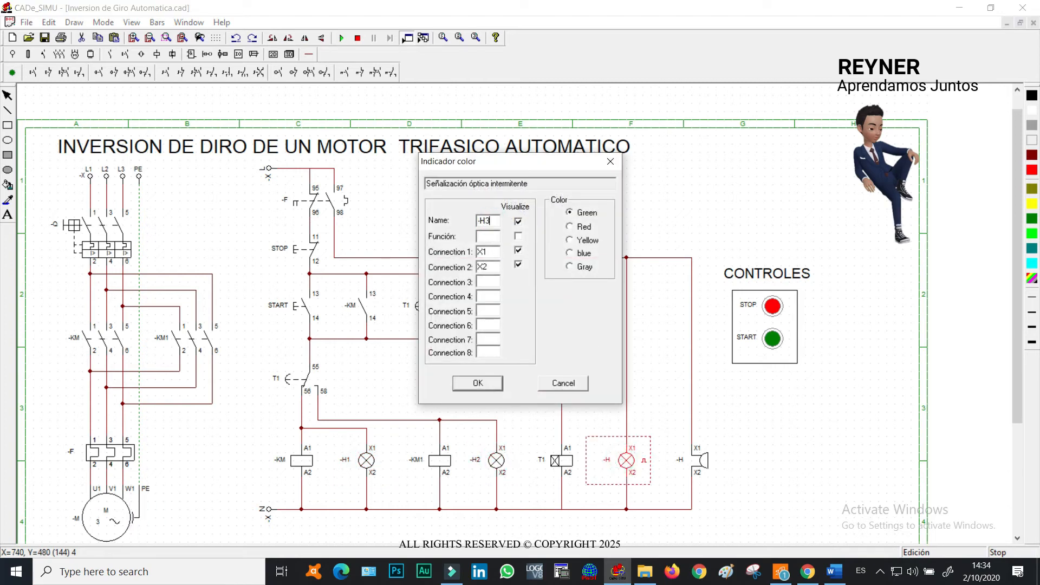
left_click(569, 226)
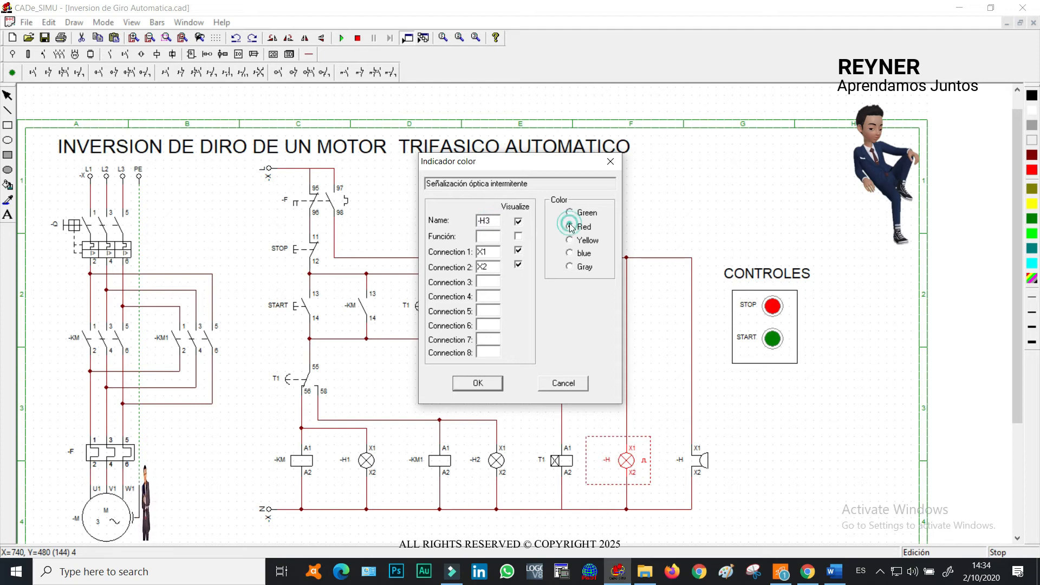
left_click(478, 384)
left_click(721, 198)
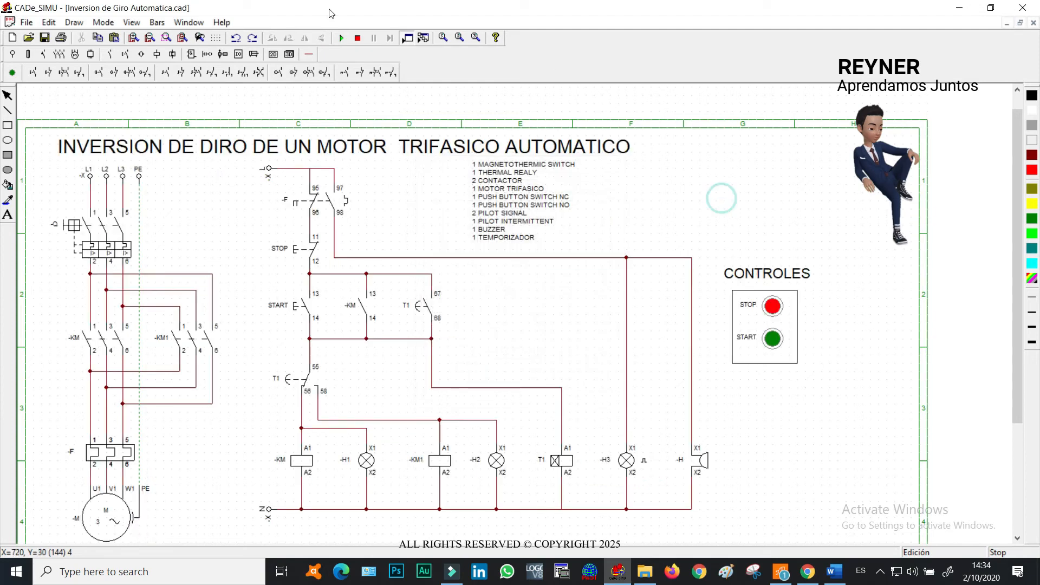
- Simulate the circuit by closing breaker -Q, starting the motor with the panel's START button and operating STOP after the reversal
left_click(341, 37)
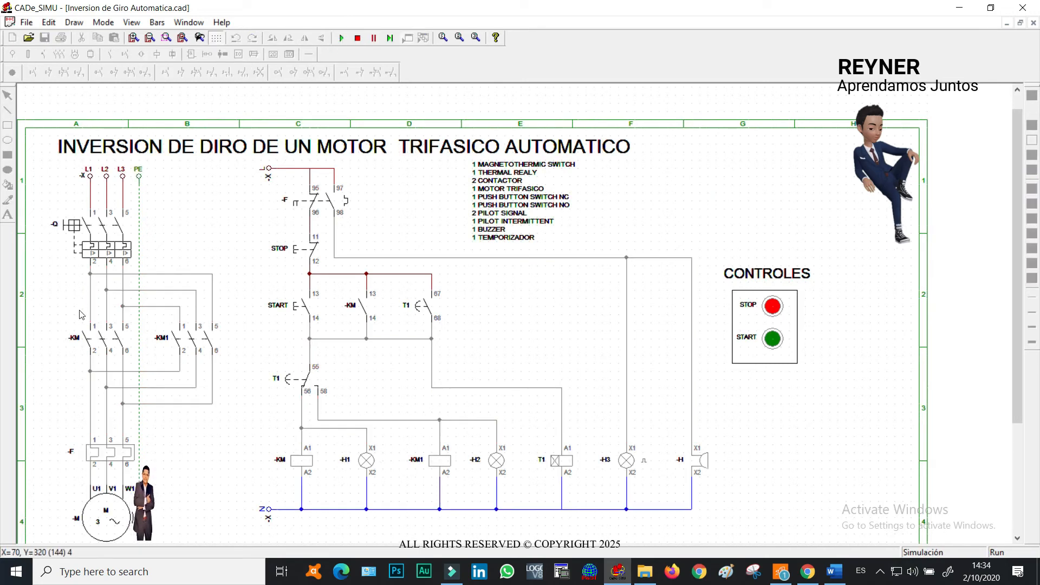
left_click(95, 225)
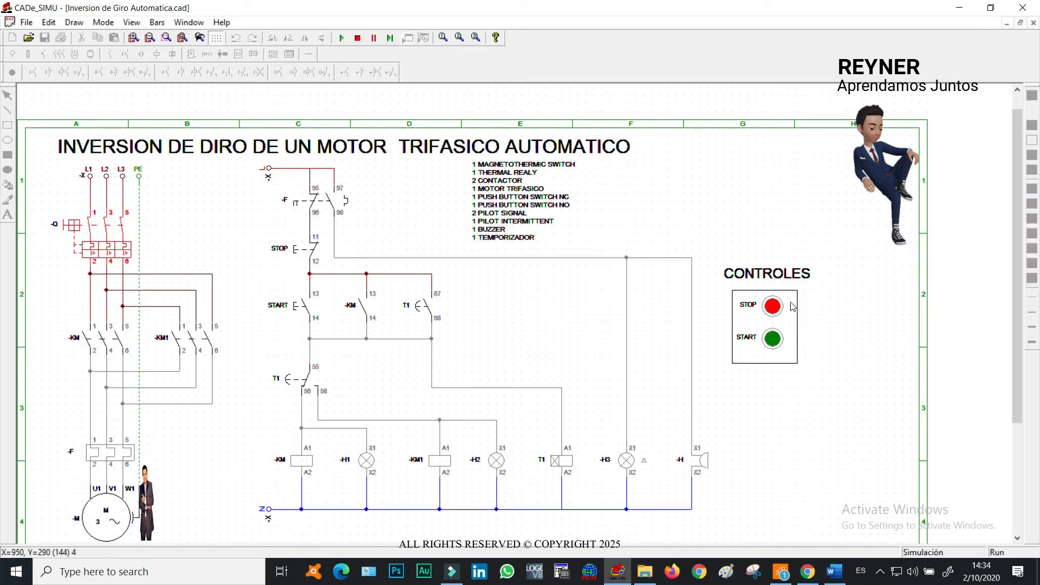
left_click(772, 340)
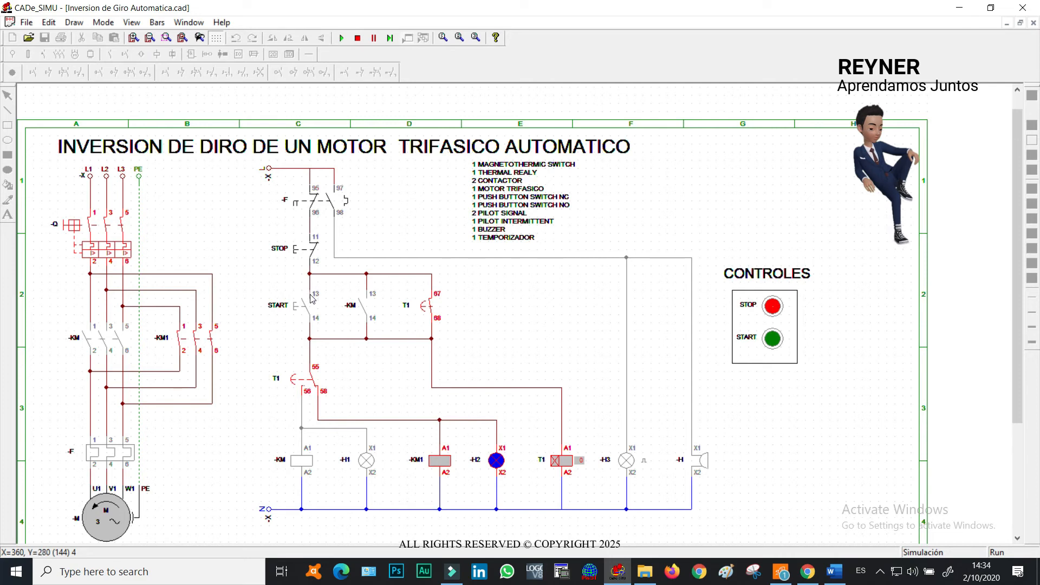
left_click(313, 250)
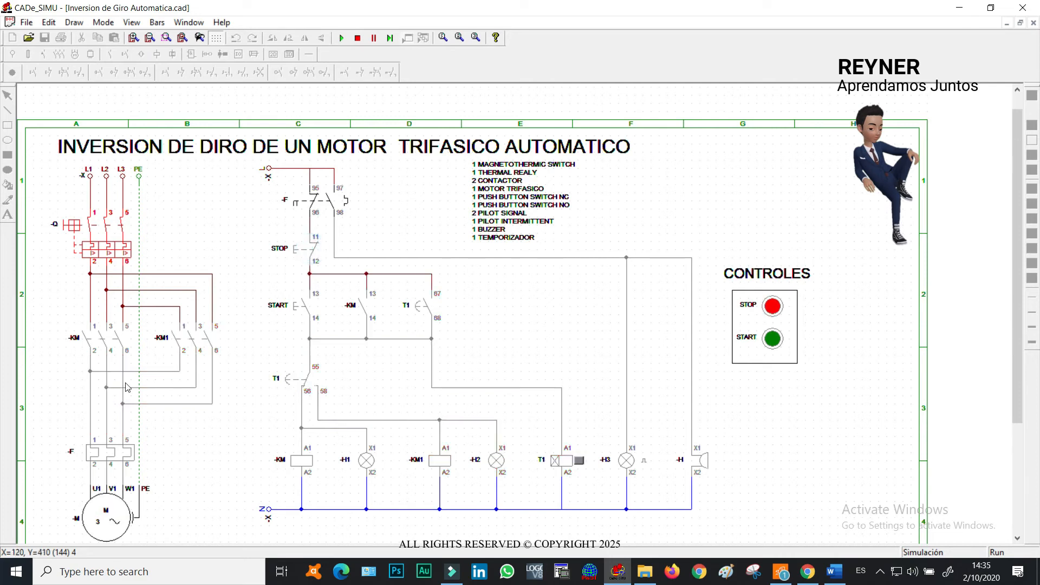
- Restart the motor in simulation, trip thermal relay -F during the first rotation direction and reset the relay
left_click(772, 341)
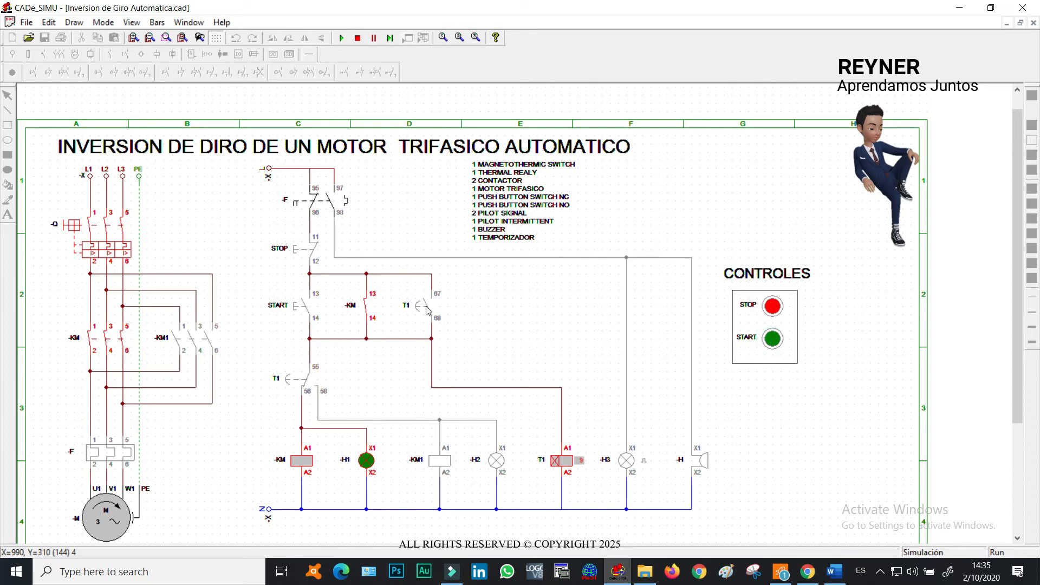
left_click(109, 453)
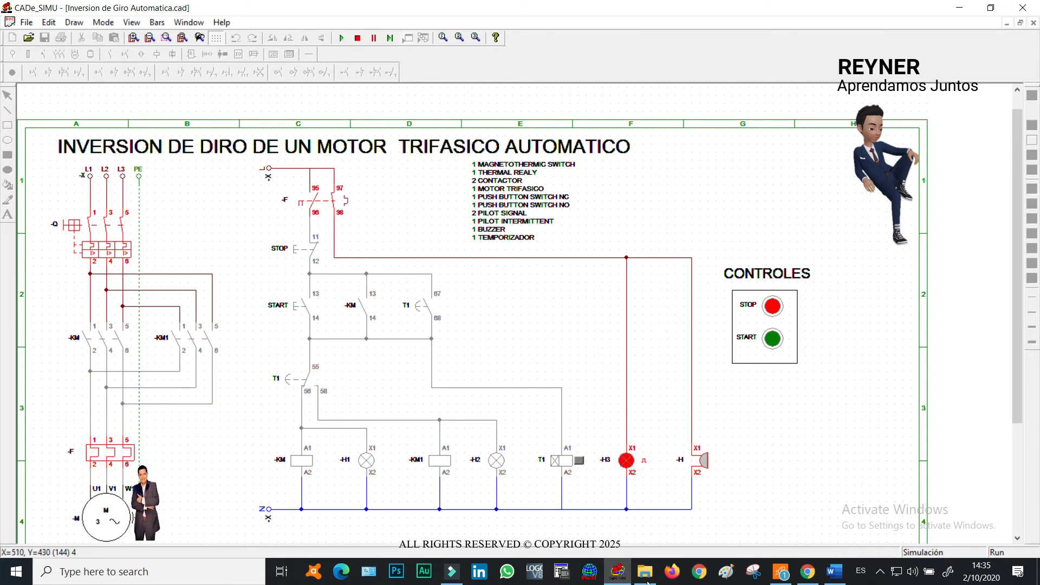
left_click(109, 452)
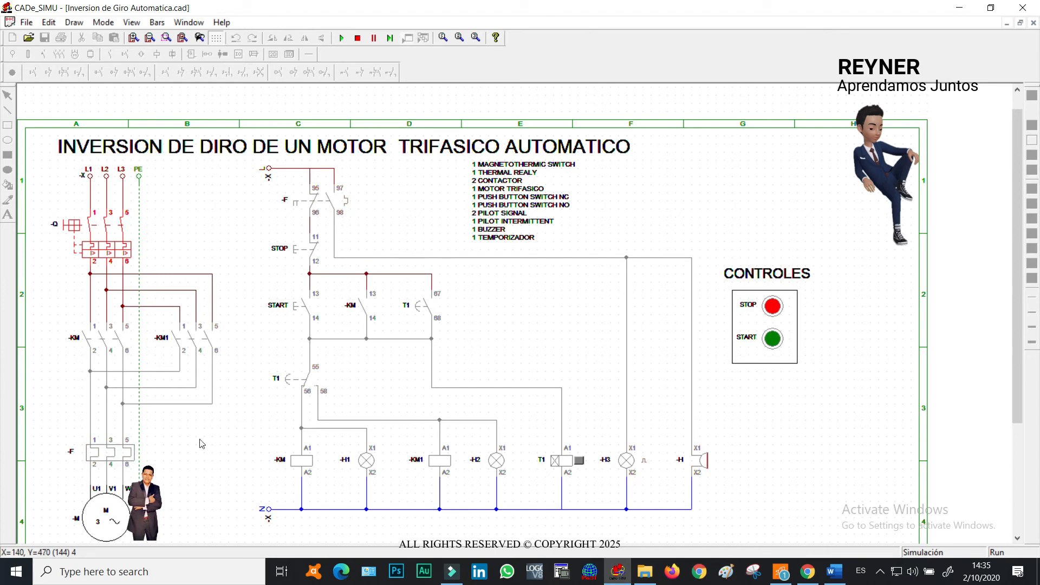
- Start the simulated motor again, trip thermal relay -F after the reversal to -KM1, and stop the simulation
left_click(772, 340)
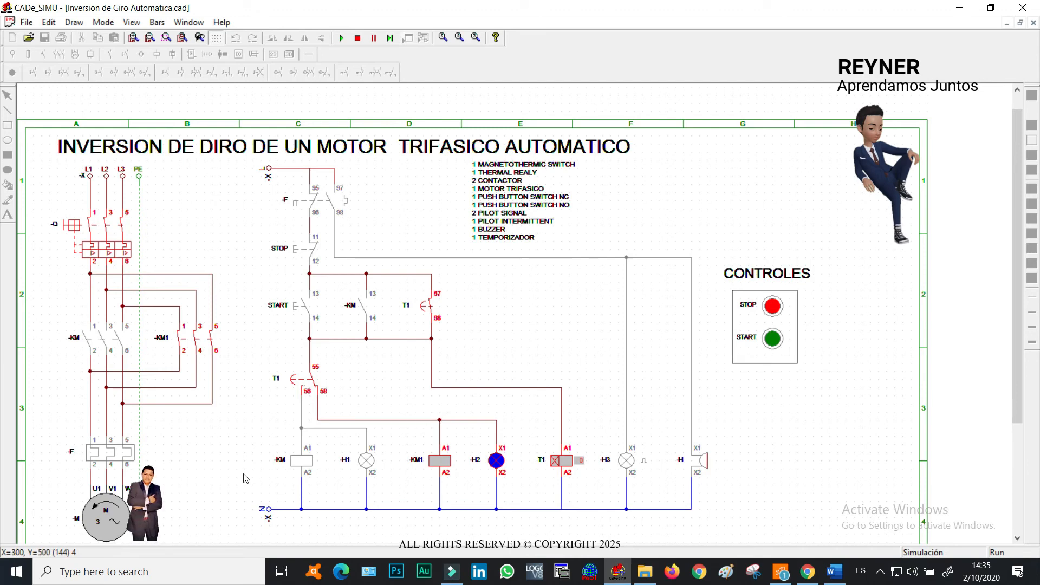
left_click(115, 457)
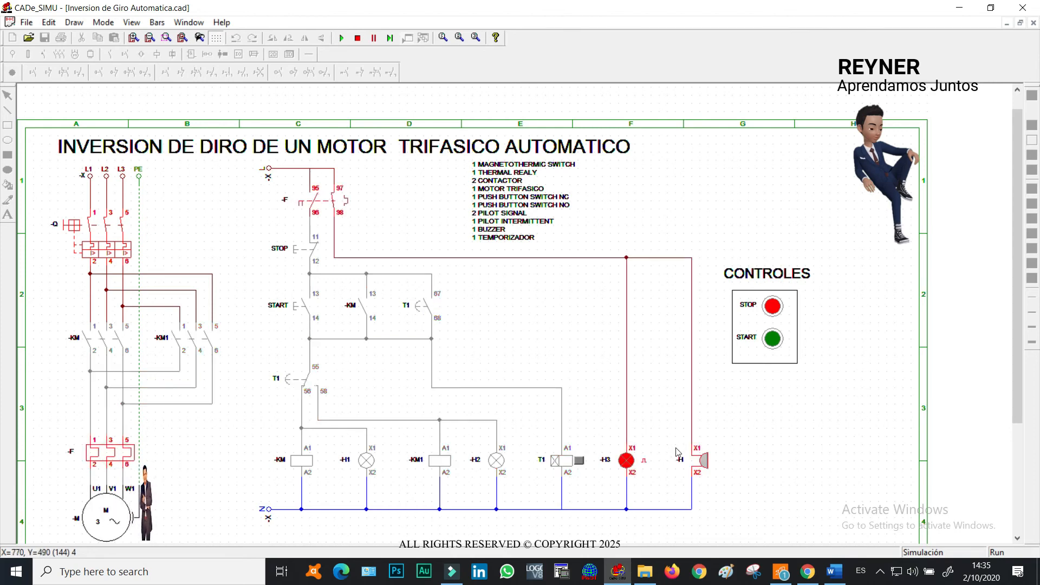
left_click(357, 38)
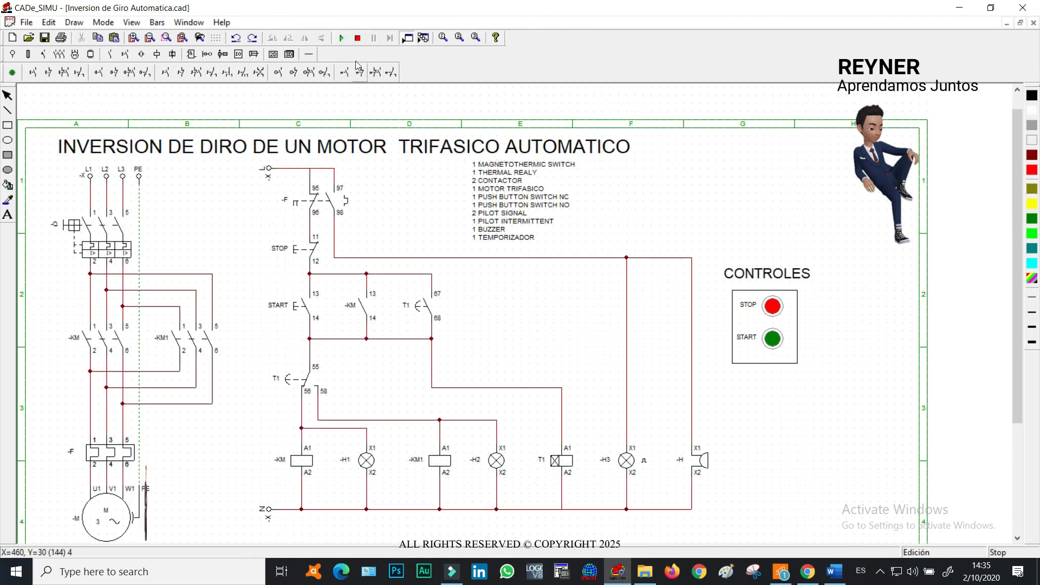
- Simulate the circuit with breaker -Q closed, start the motor from the control panel and view the coils and lamps up close through the reversal
left_click(341, 37)
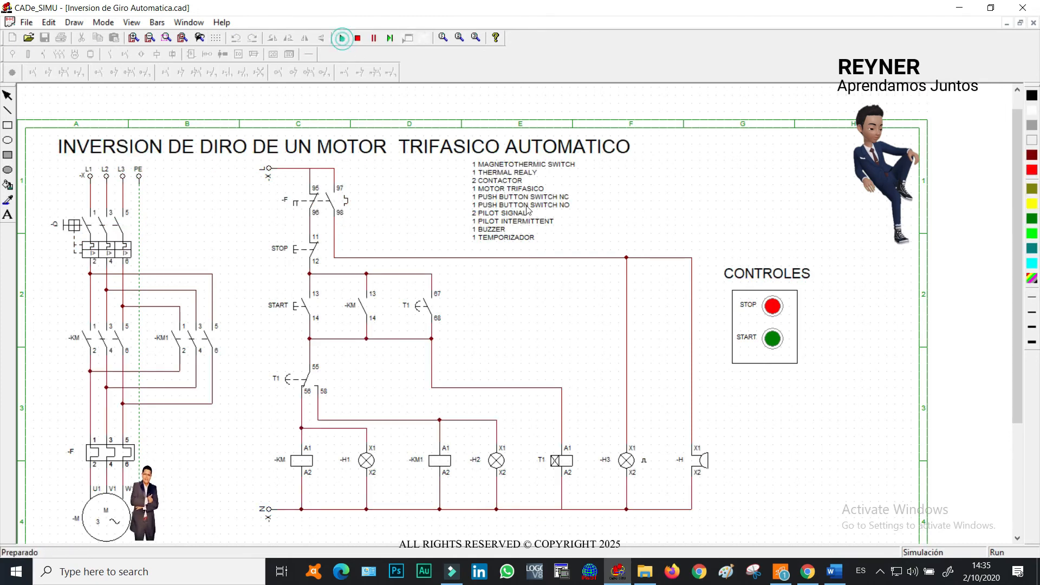
left_click(773, 338)
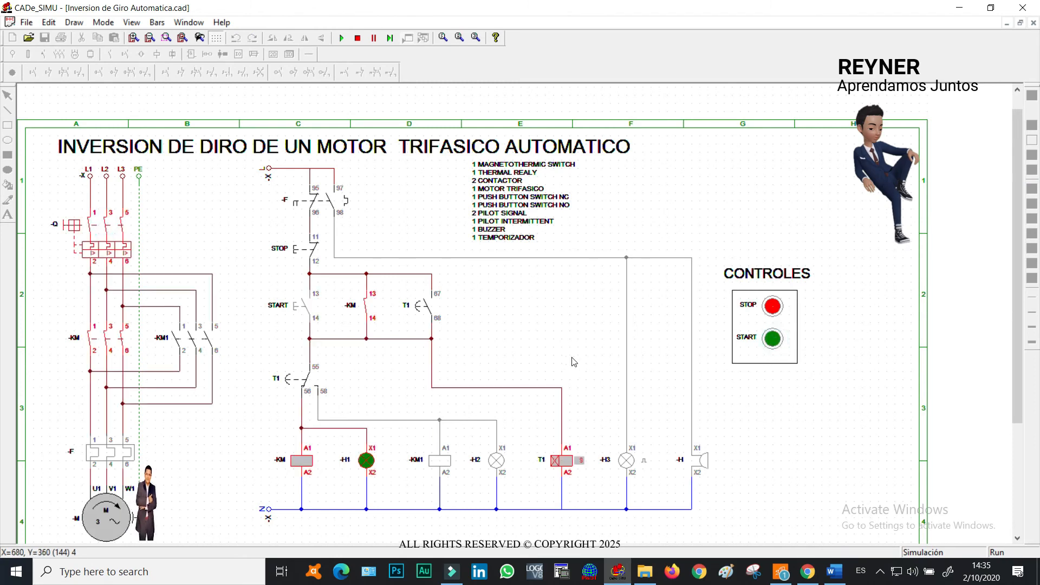
left_click(165, 39)
left_click_drag(240, 363, 740, 534)
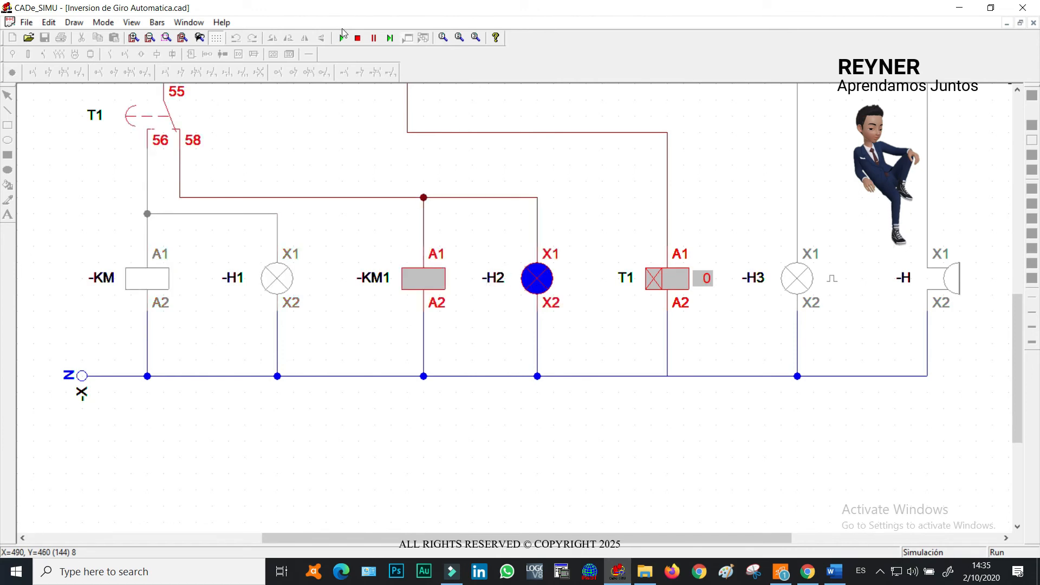
left_click(199, 38)
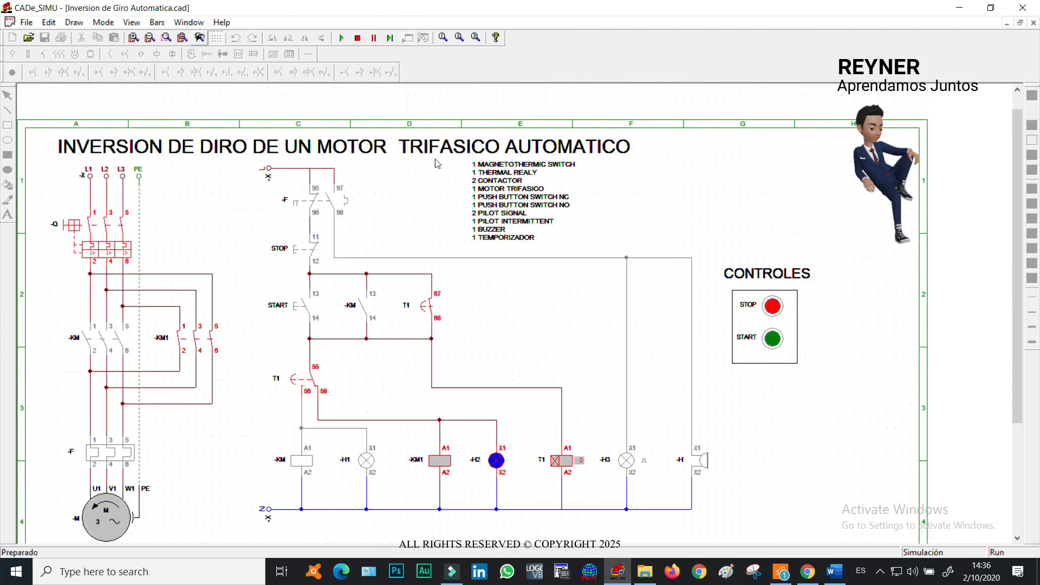
- Stop the simulated motor from the control panel, restart it, let it reverse and operate STOP again
left_click(771, 306)
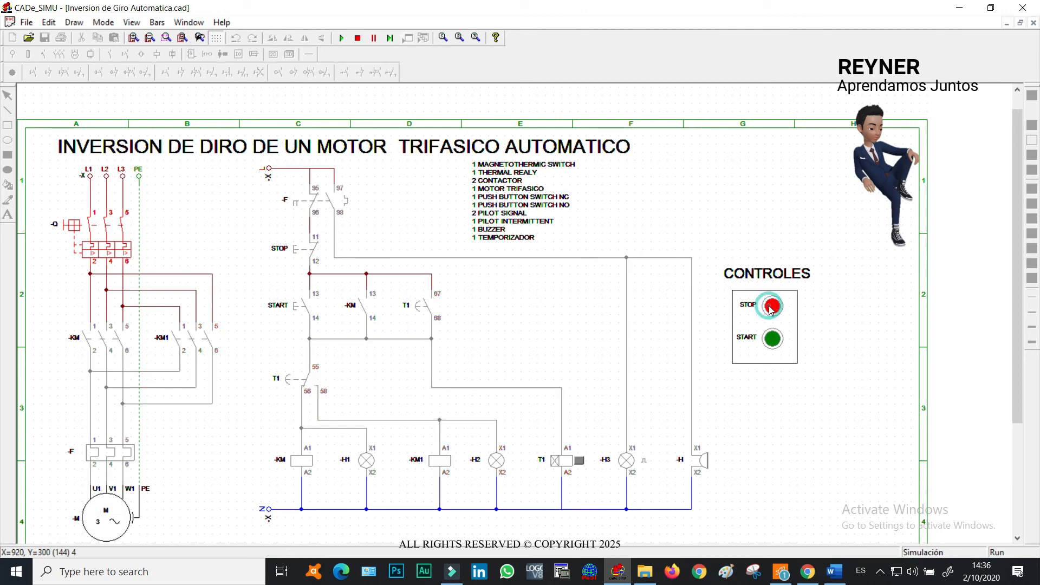
left_click(773, 340)
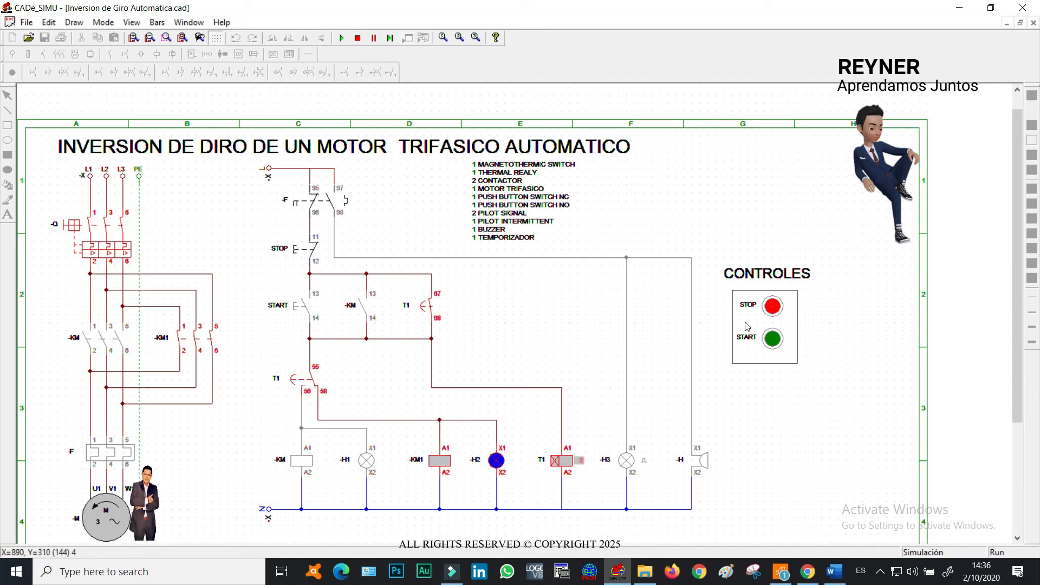
left_click(772, 307)
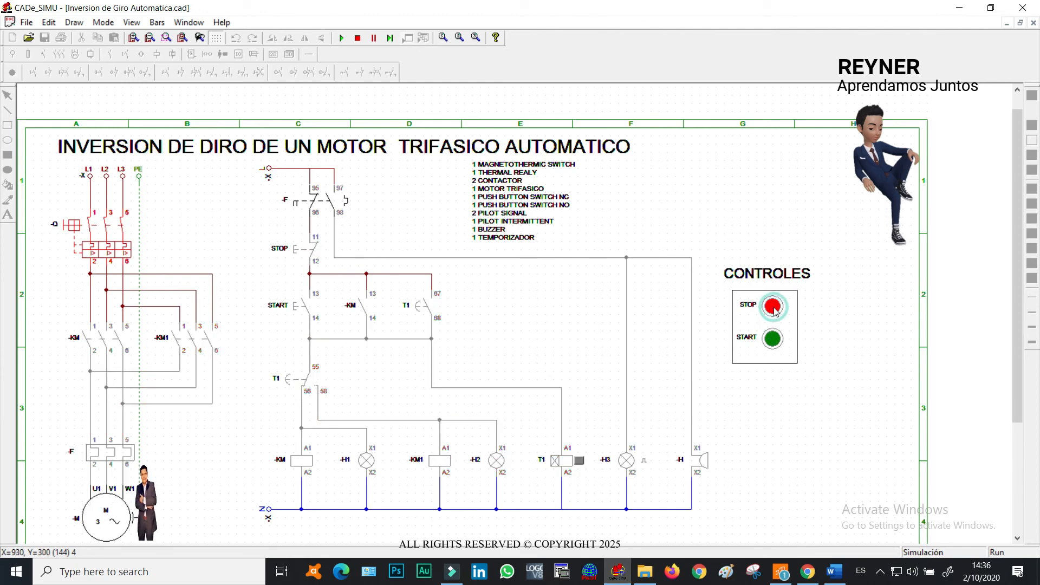
- Start the simulated motor again, trip thermal relay -F after the switch to -KM1, and reset the relay
left_click(772, 342)
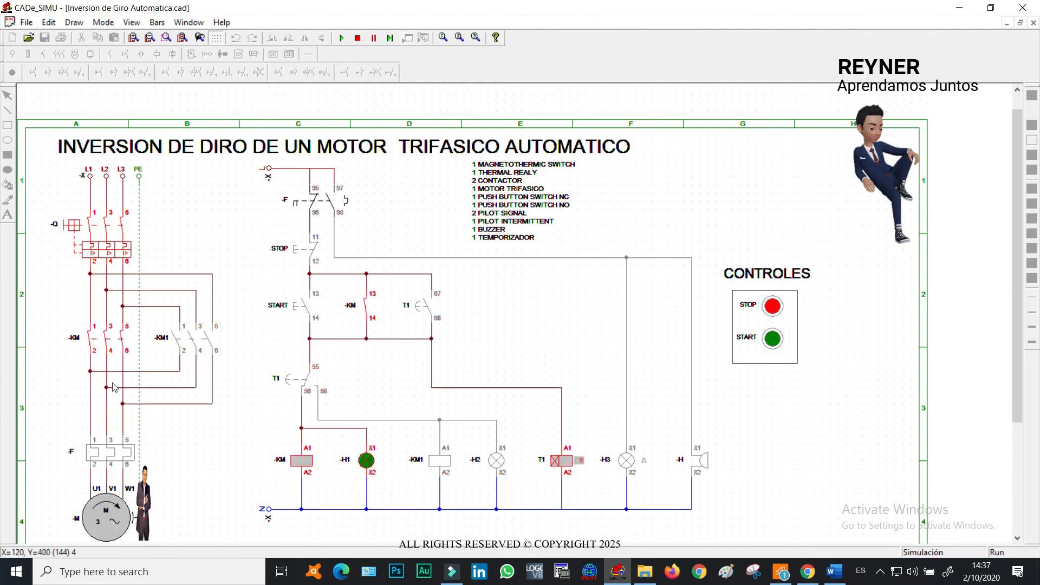
left_click(167, 37)
left_click_drag(43, 340, 740, 529)
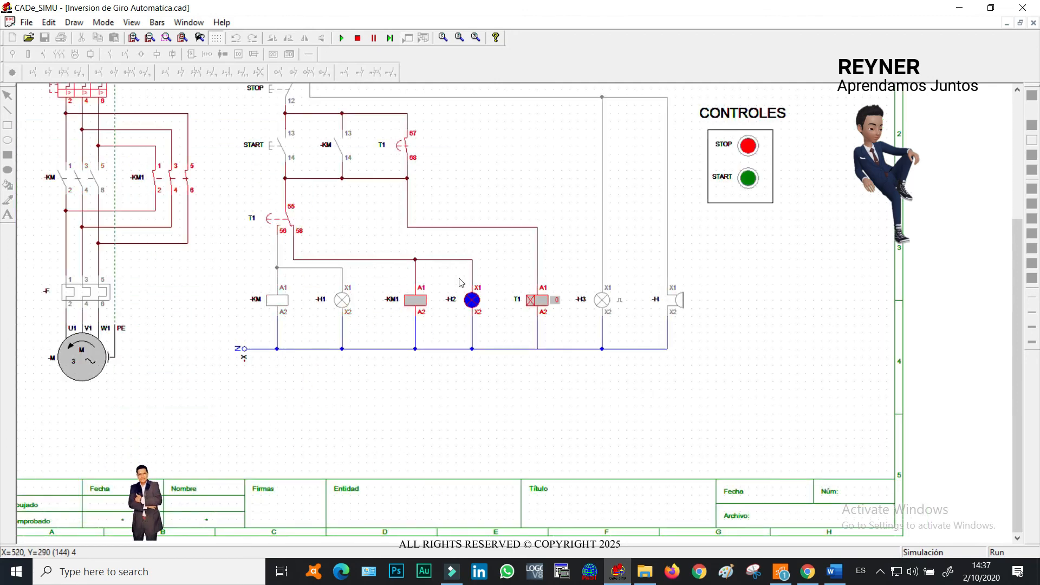
left_click(88, 292)
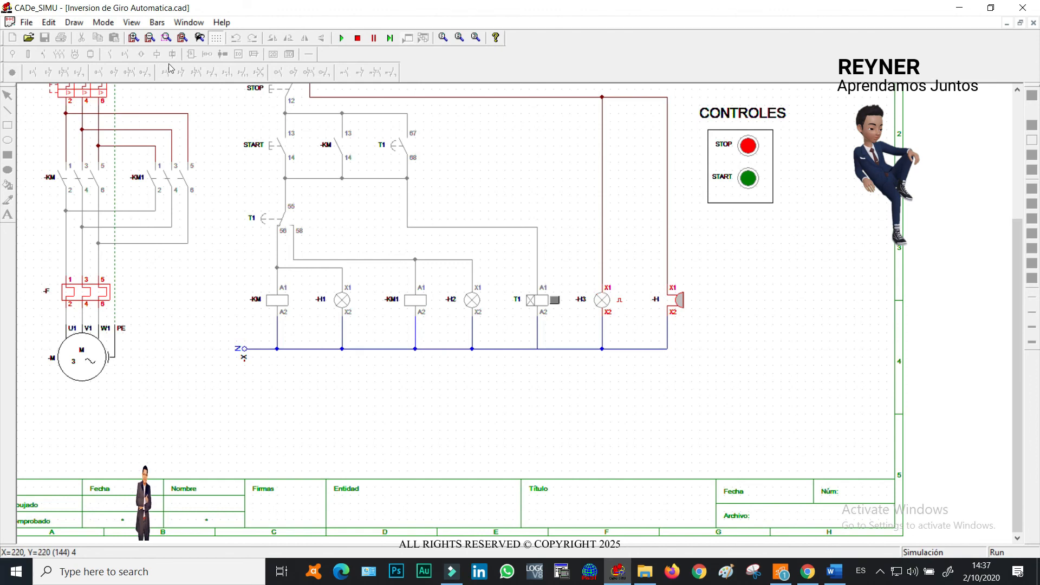
left_click(86, 293)
- Operate STOP and START on the control panel and view timer T1, the coils and the signalling devices up close during the run
left_click(747, 151)
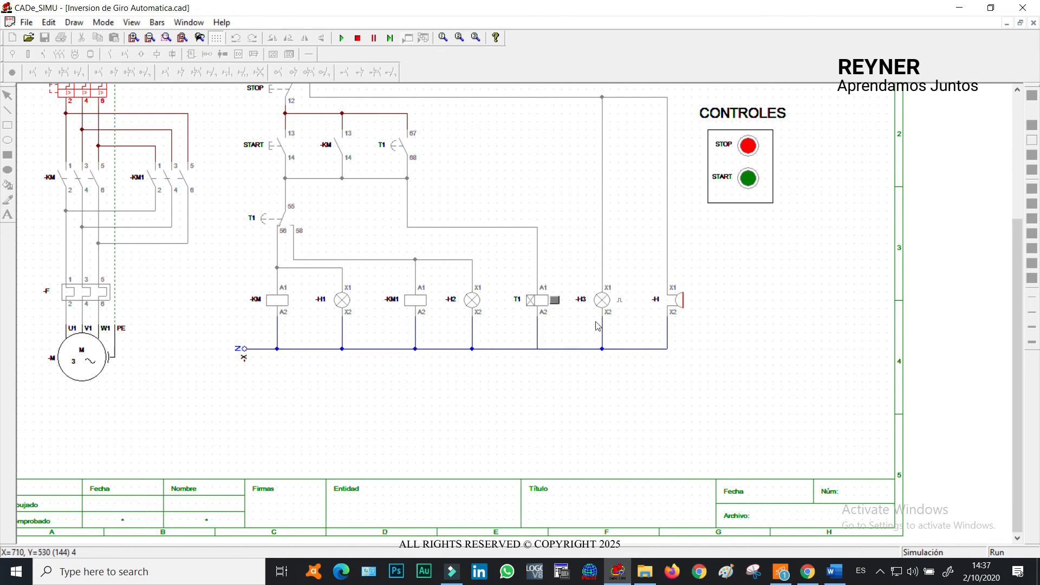
left_click(753, 178)
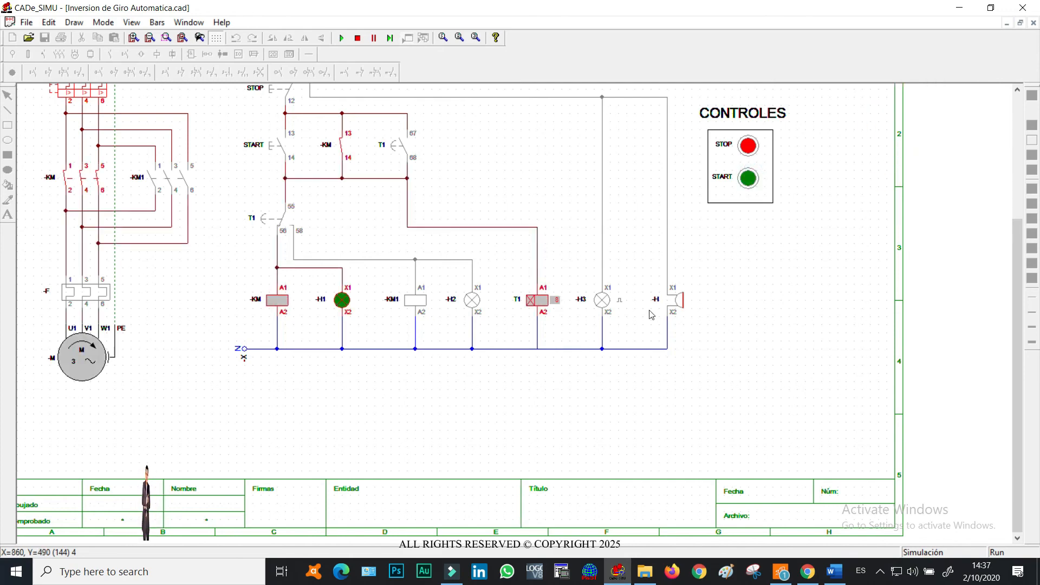
left_click(165, 39)
left_click_drag(213, 170, 710, 377)
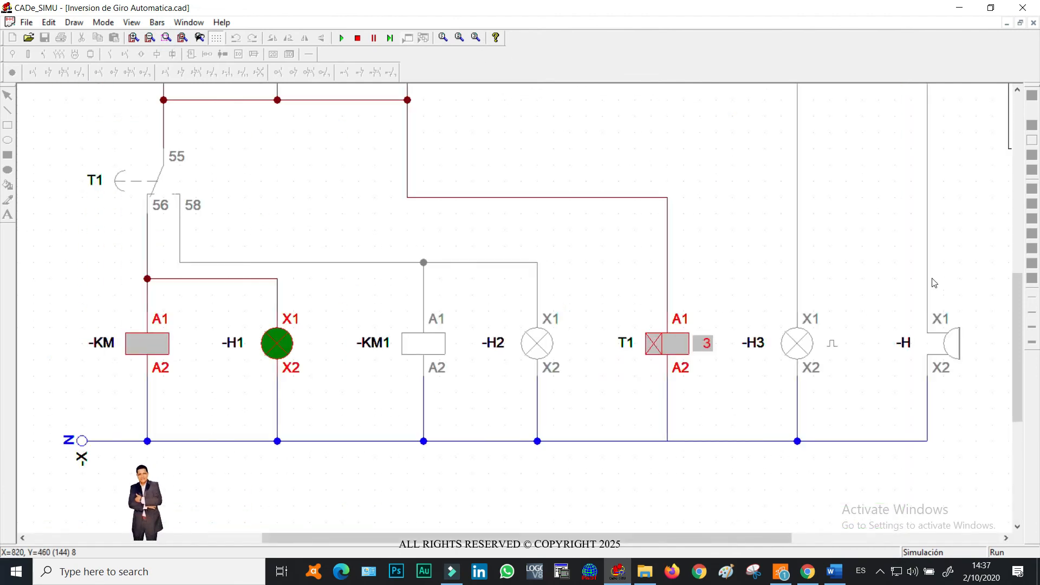
left_click_drag(503, 548, 564, 537)
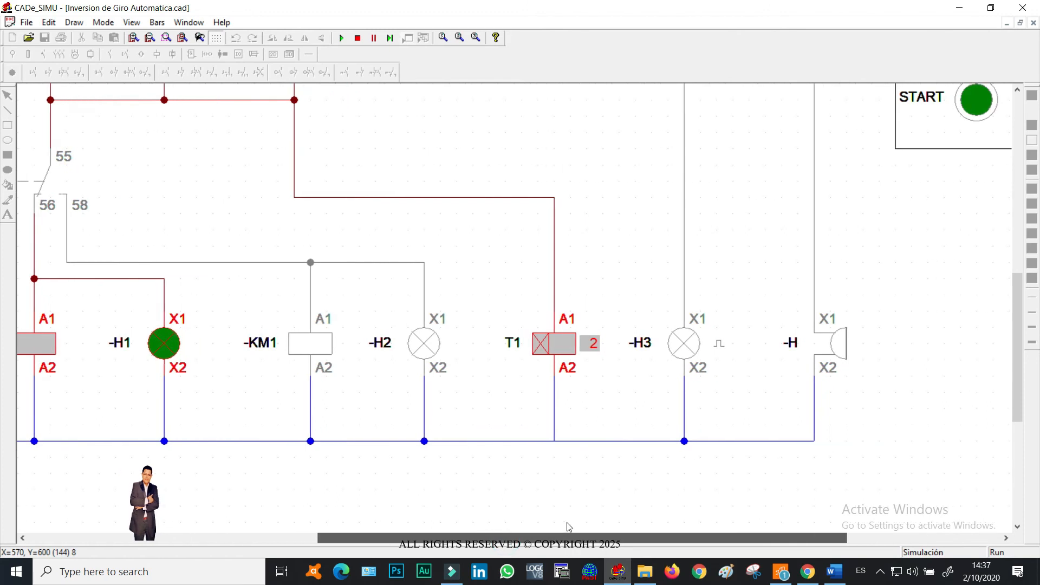